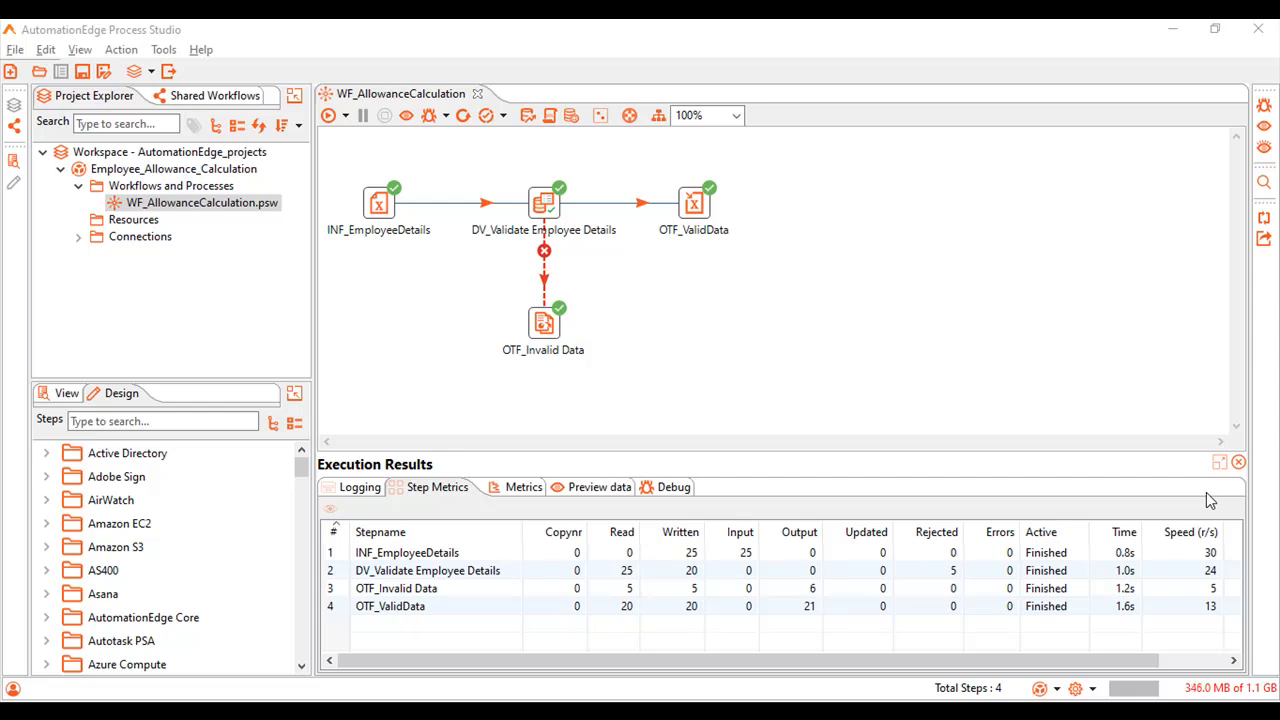
# Add a Microsoft Excel Input step to the empty area below OTF_ValidData and name it INF_Timesheet.
pyautogui.click(98, 420)
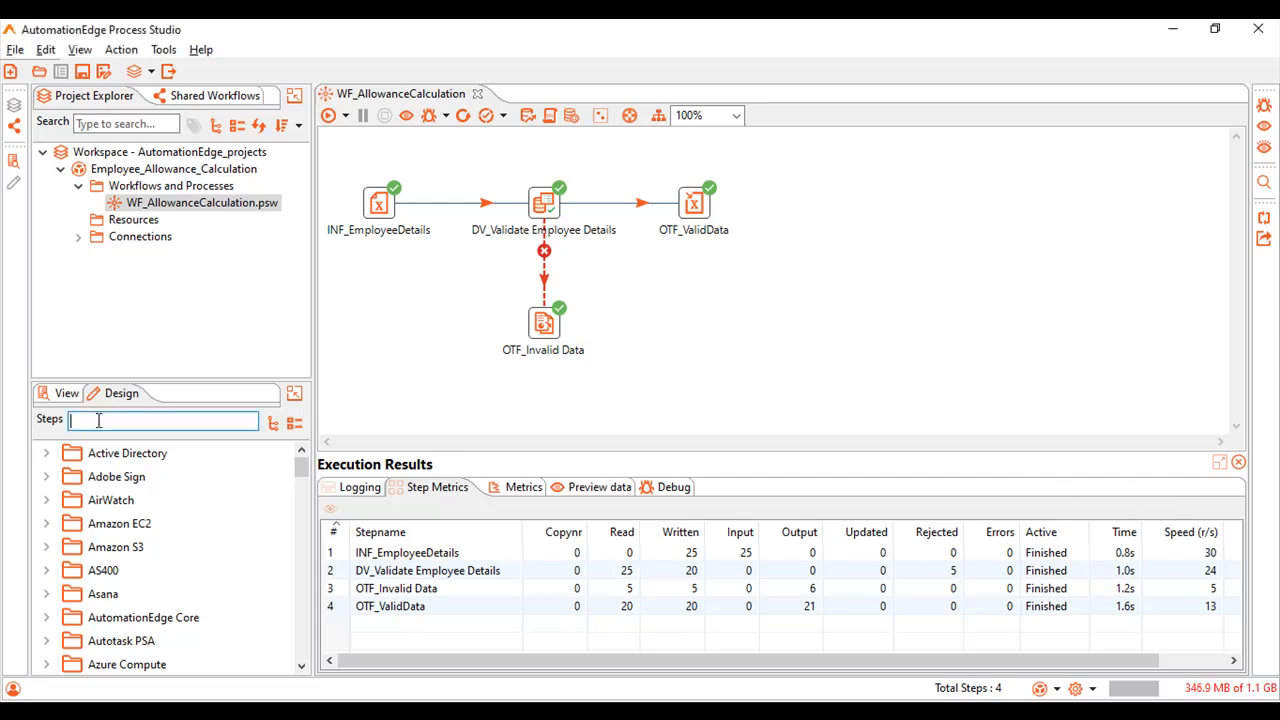
pyautogui.write('Excel')
pyautogui.moveTo(165, 476); pyautogui.dragTo(708, 340)
pyautogui.moveTo(709, 340)
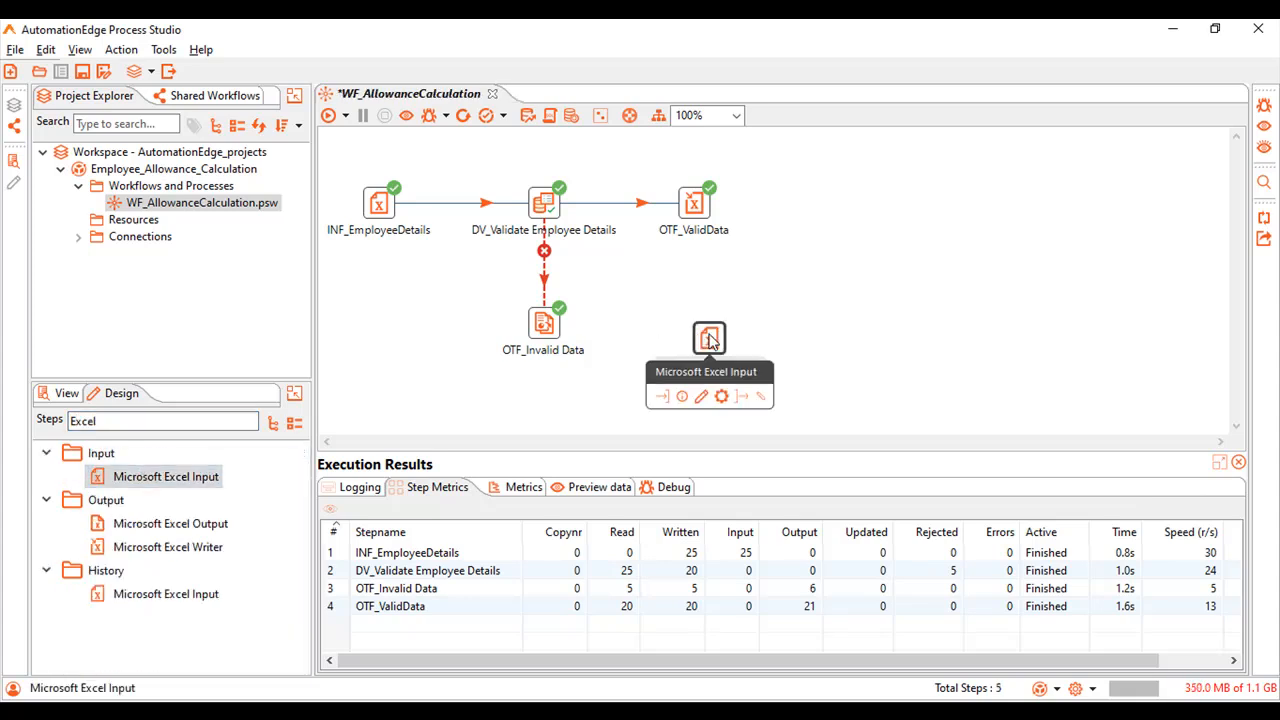
pyautogui.doubleClick(709, 340)
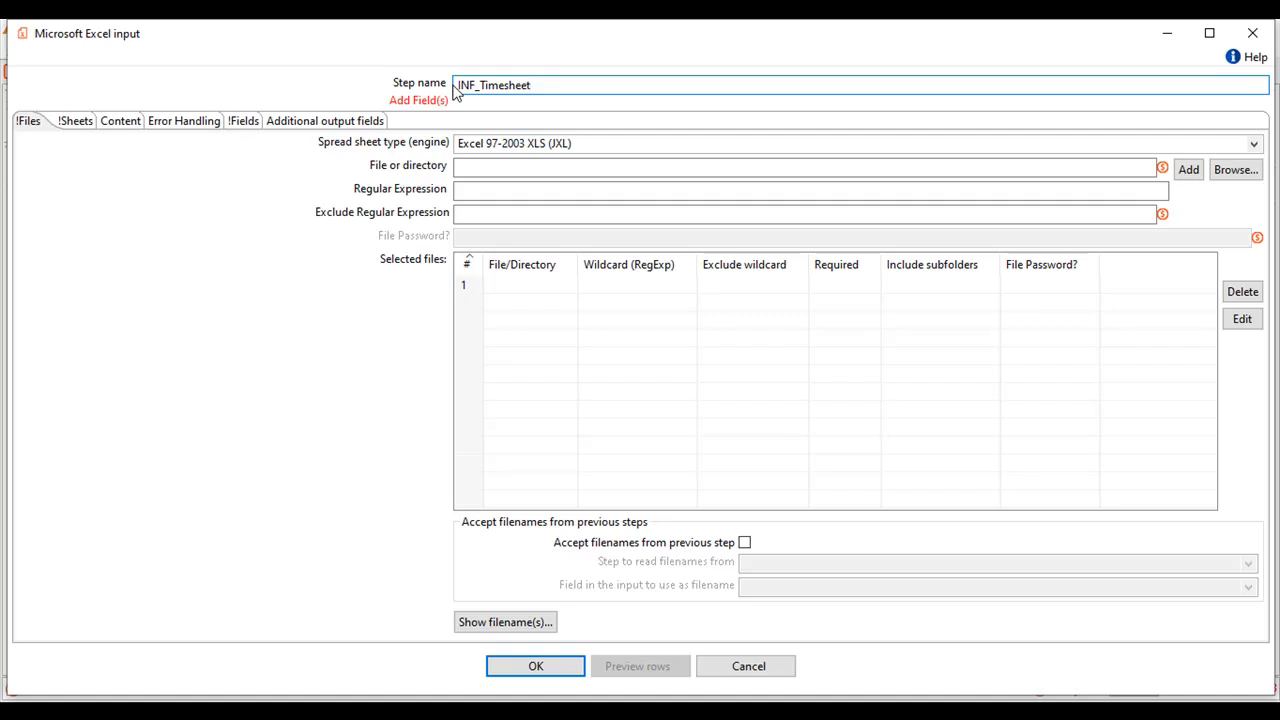
# Set the spreadsheet type to Excel 2007 XLSX (Apache POI Streaming) and add Employee_TimeSheets.xlsx to the selected files.
pyautogui.click(1254, 144)
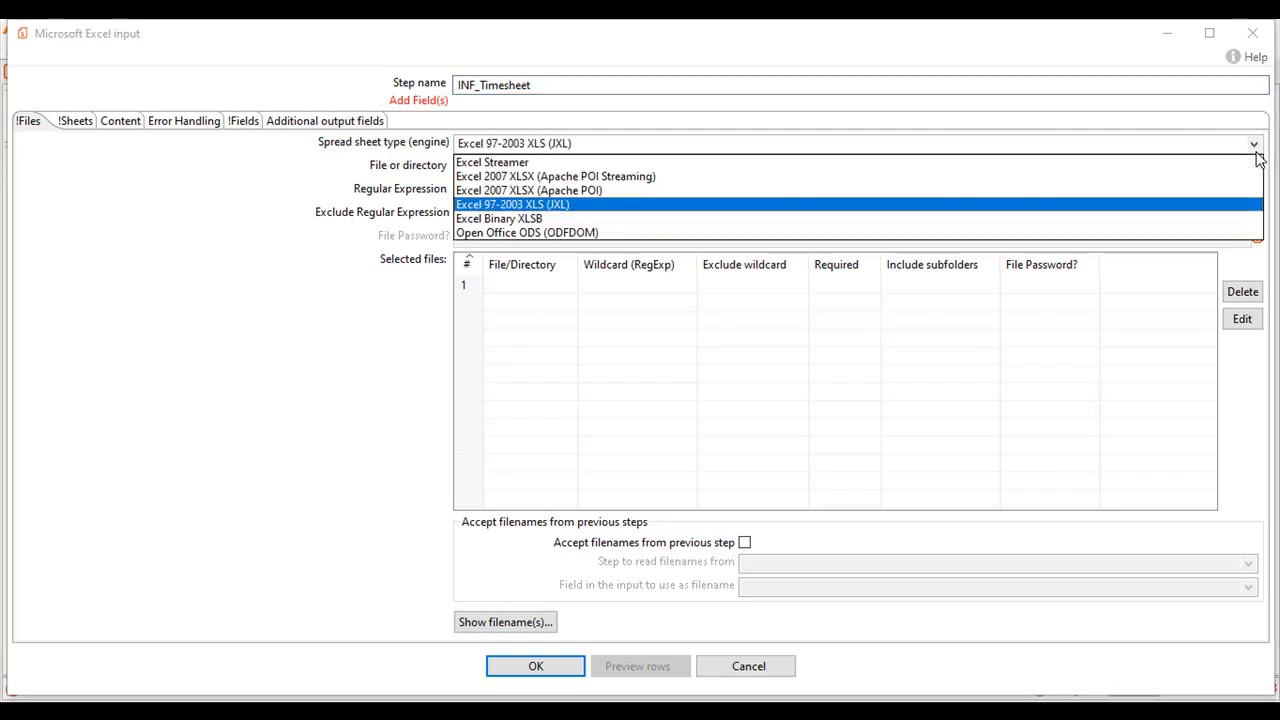
pyautogui.click(1085, 176)
pyautogui.click(1220, 176)
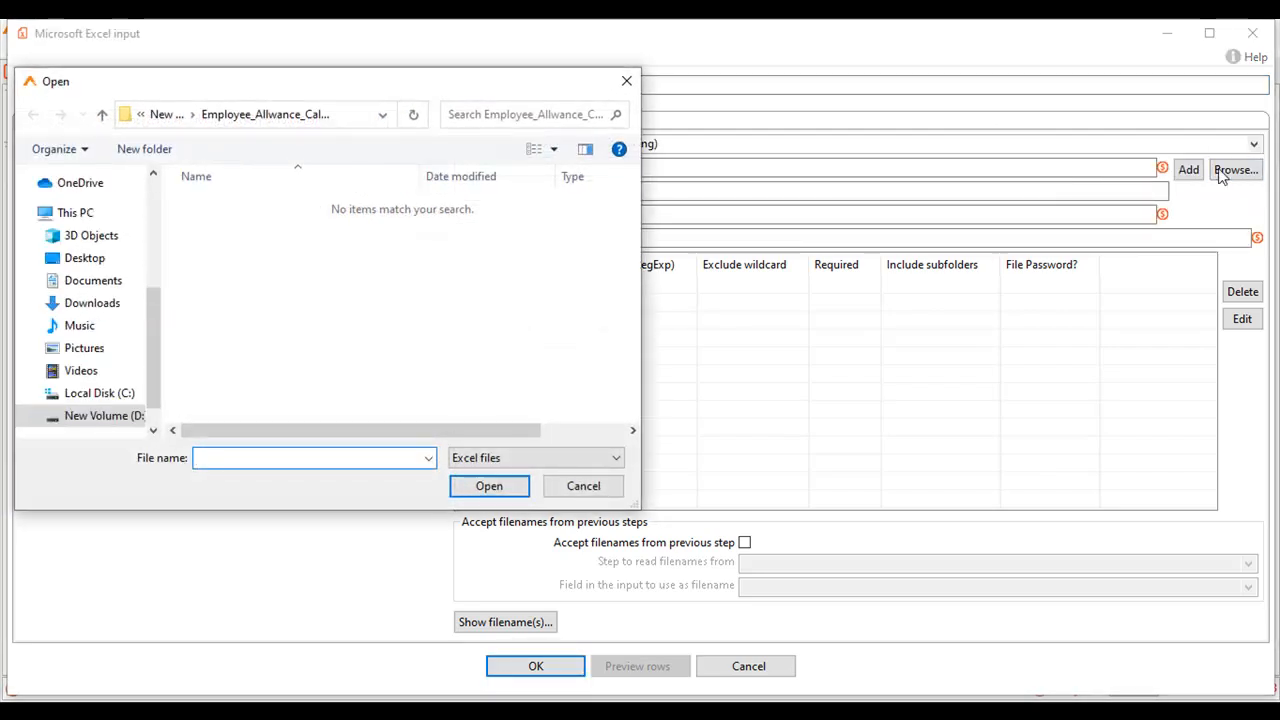
pyautogui.doubleClick(263, 244)
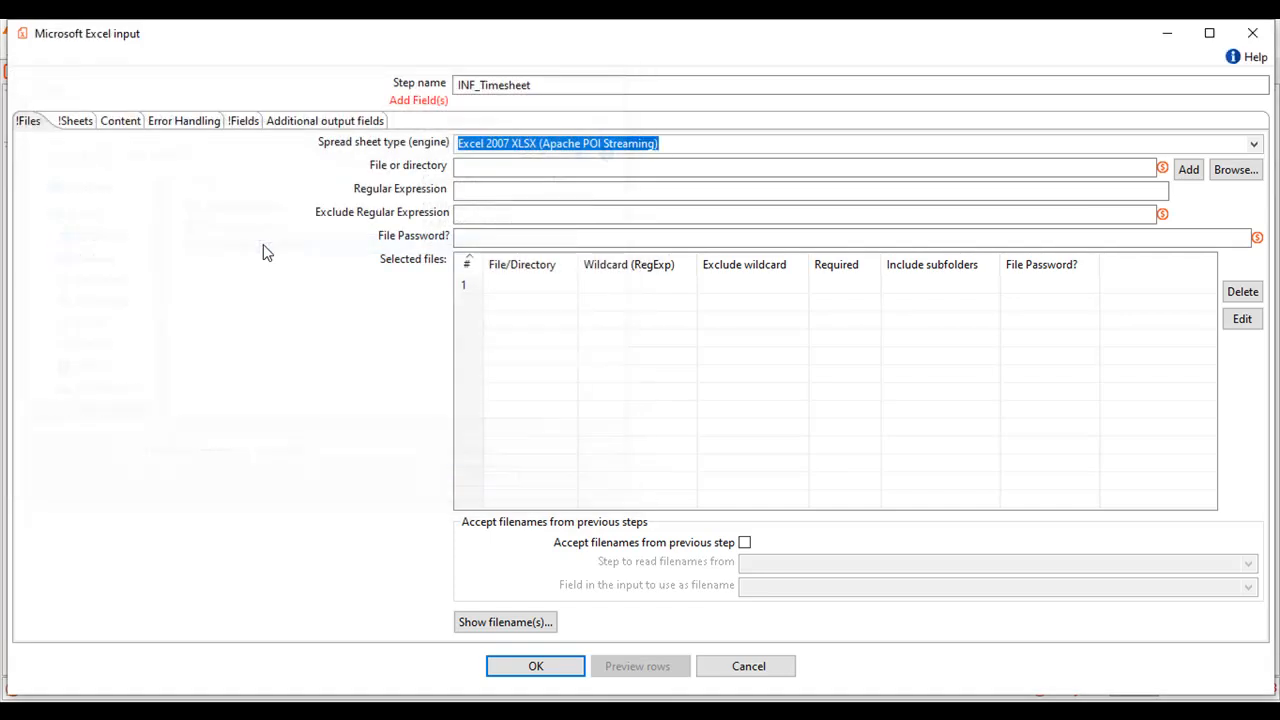
pyautogui.click(1185, 169)
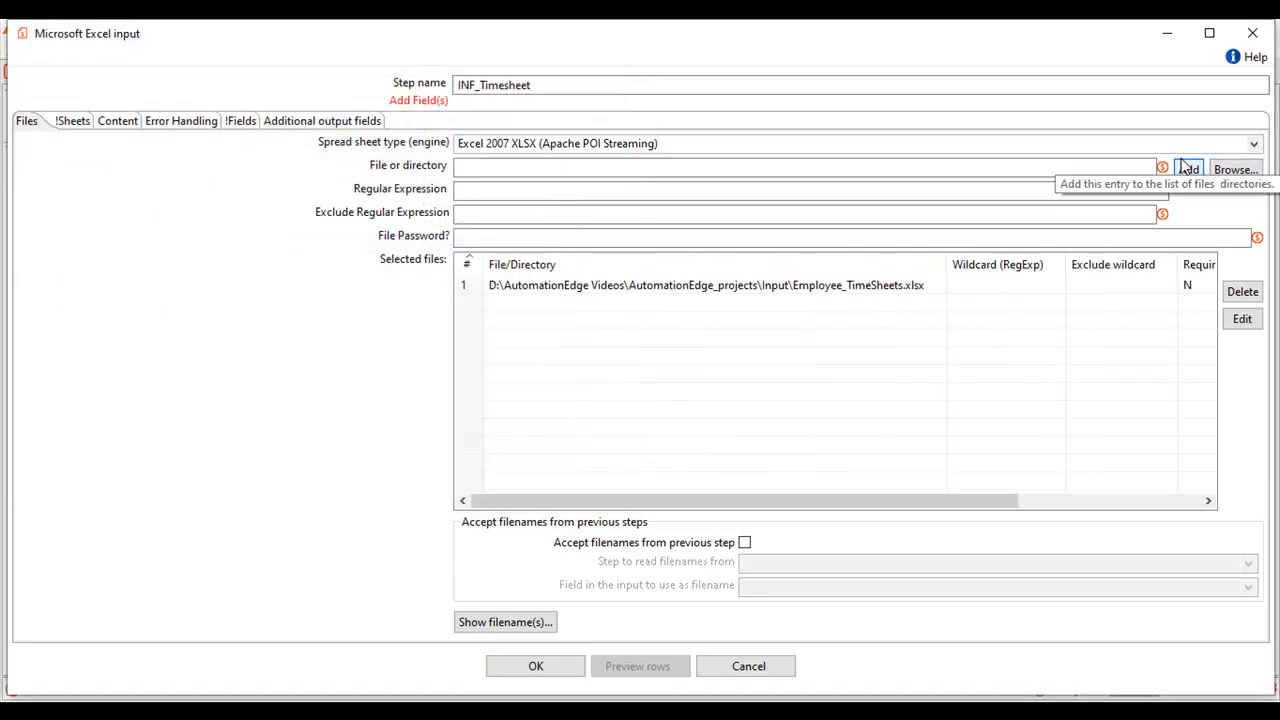
# Retrieve the workbook's sheet names and add Sheet1 to the list of sheets to read.
pyautogui.click(60, 121)
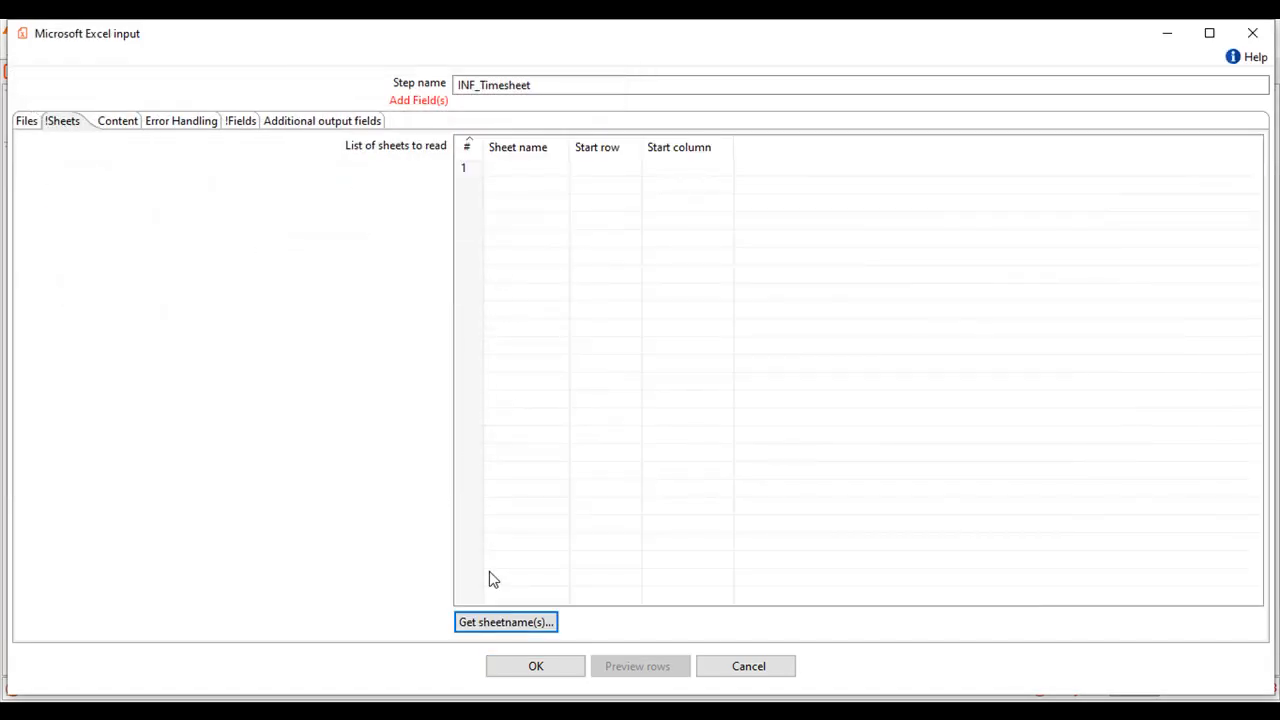
pyautogui.click(521, 621)
pyautogui.click(562, 290)
pyautogui.doubleClick(562, 290)
pyautogui.click(668, 469)
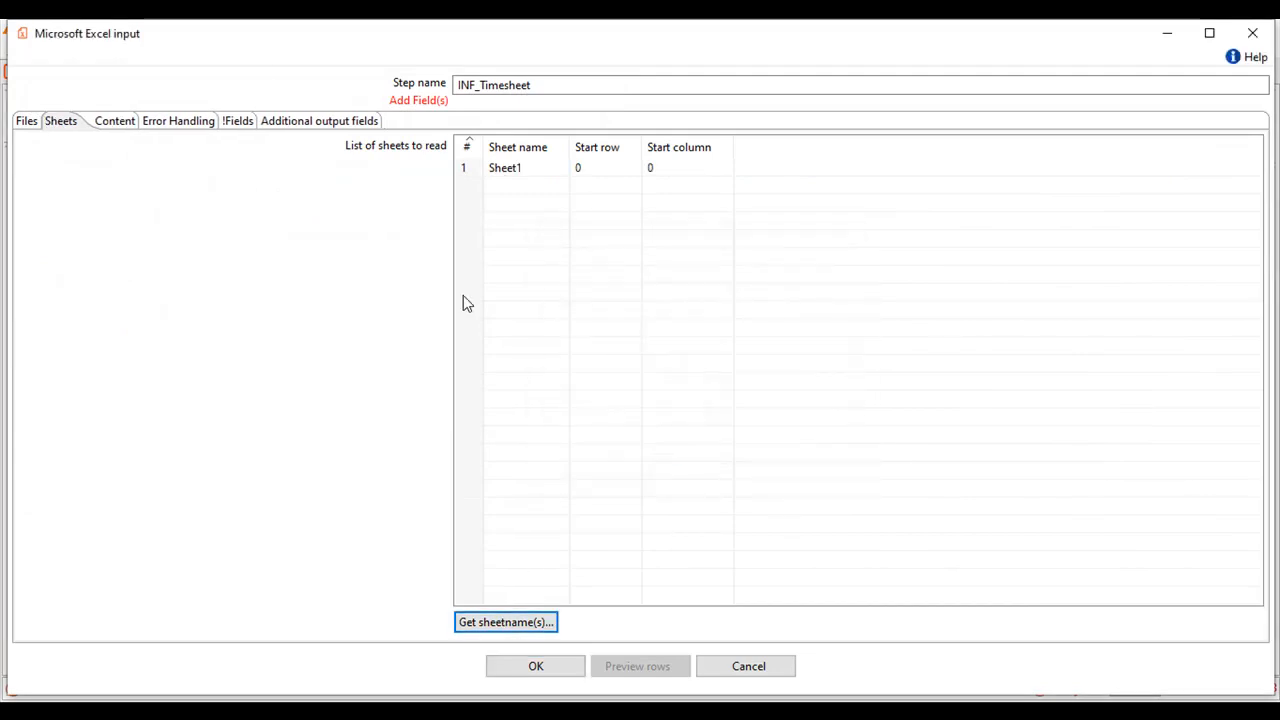
# Load the timesheet input's fields from the header row and accept the step's configuration.
pyautogui.click(236, 127)
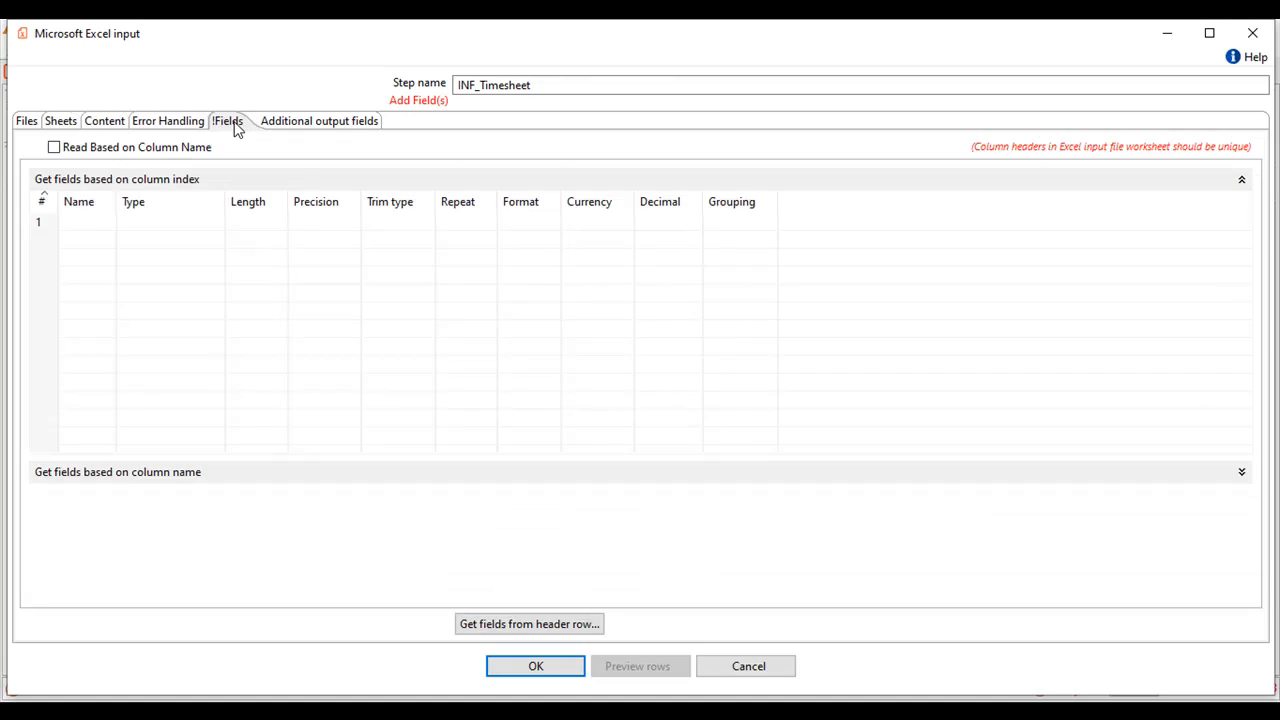
pyautogui.click(502, 624)
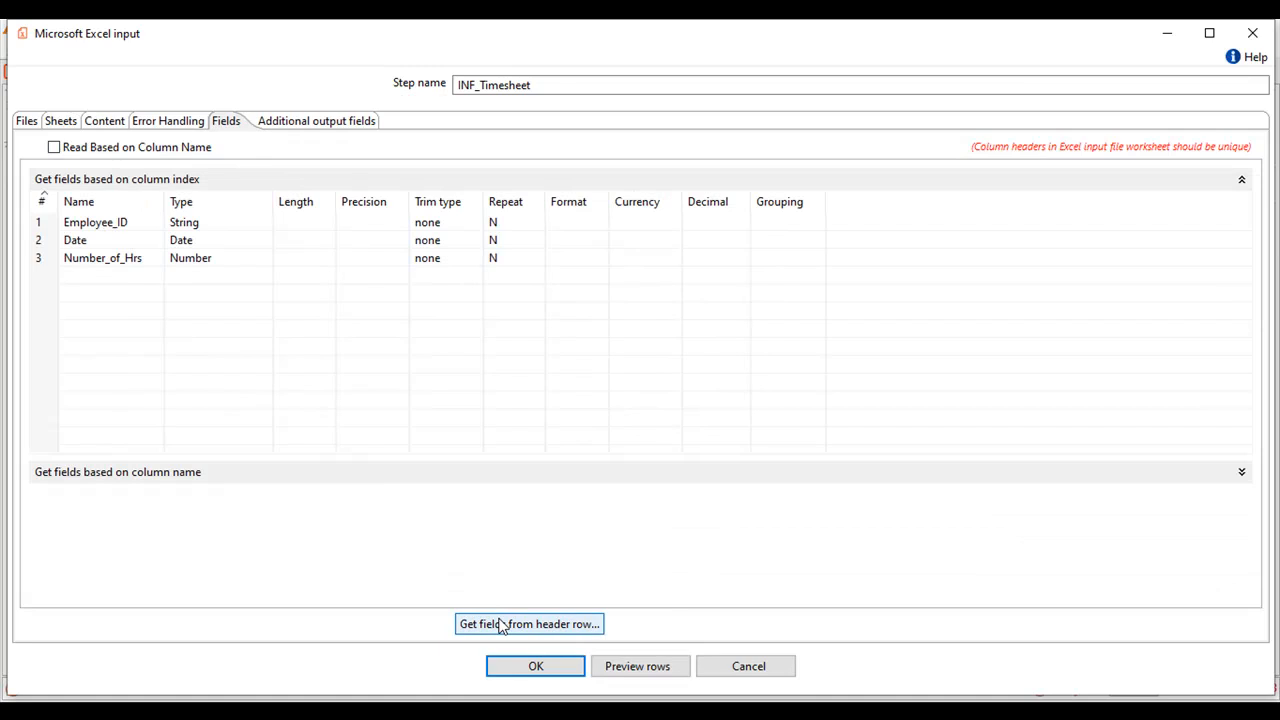
pyautogui.click(533, 667)
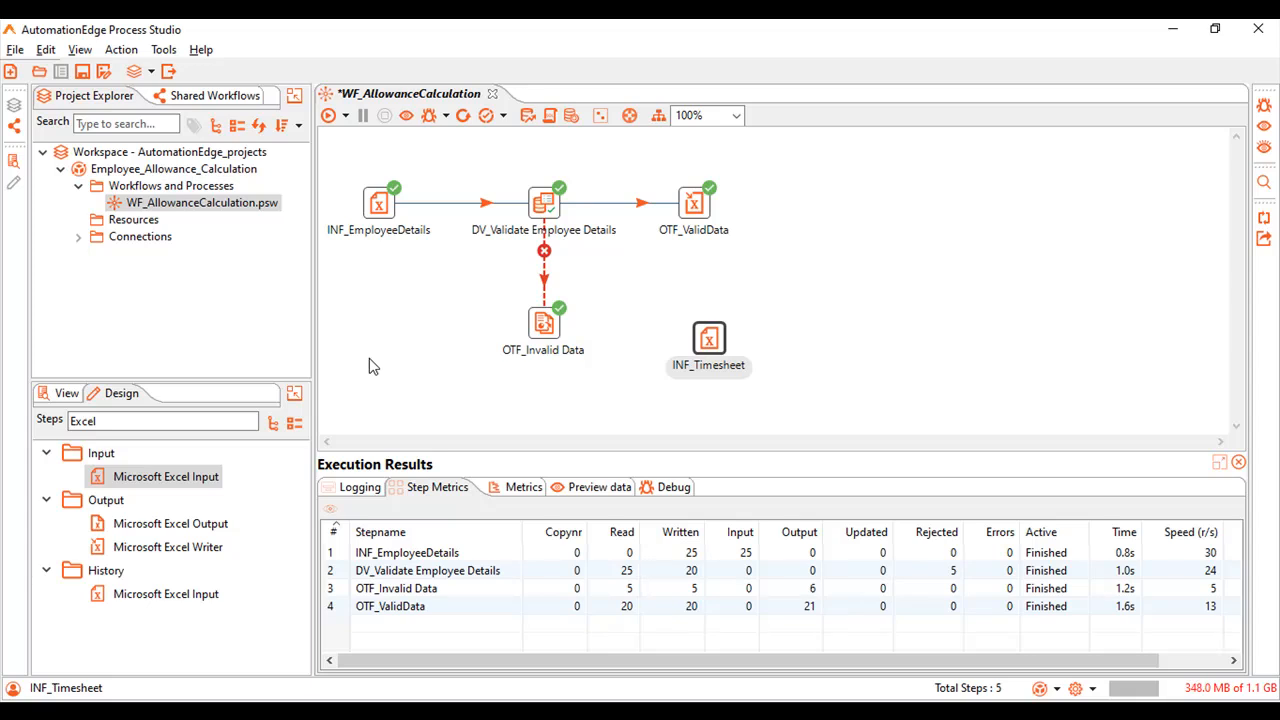
# Add a Memory Group by step connected after INF_Timesheet and name it GBy_Calc Total hours.
pyautogui.click(216, 420)
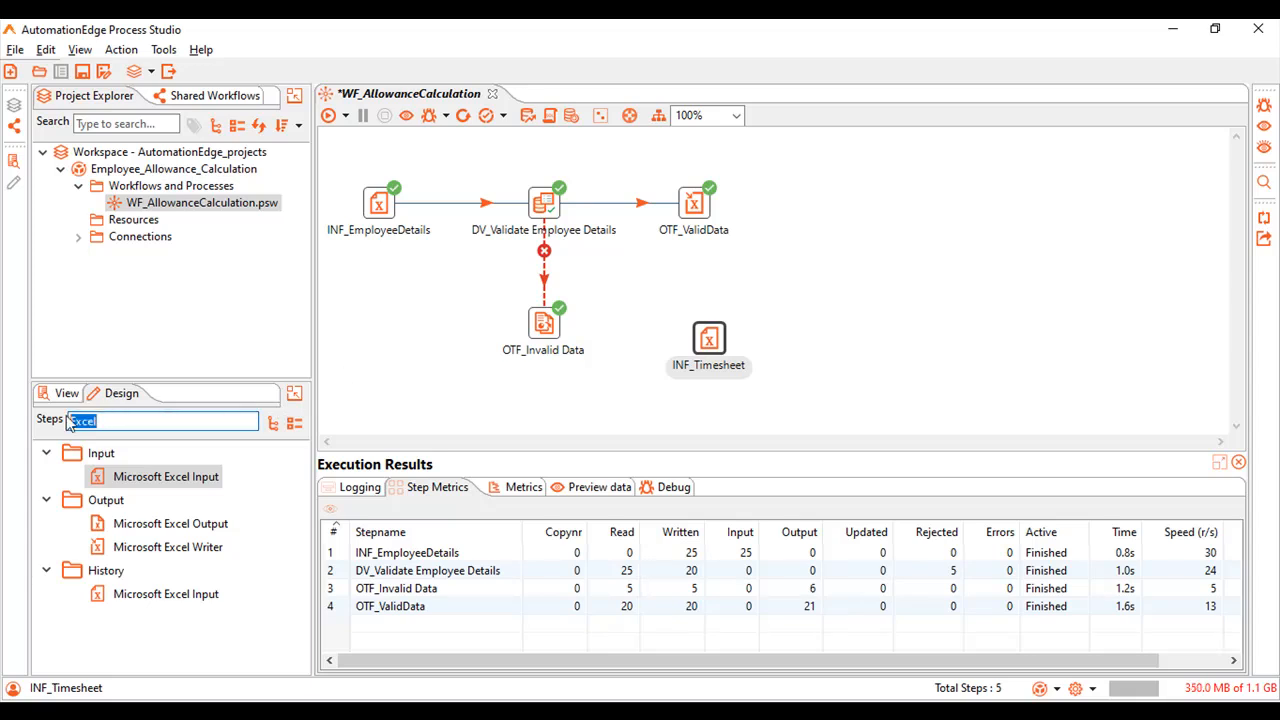
pyautogui.write('group by')
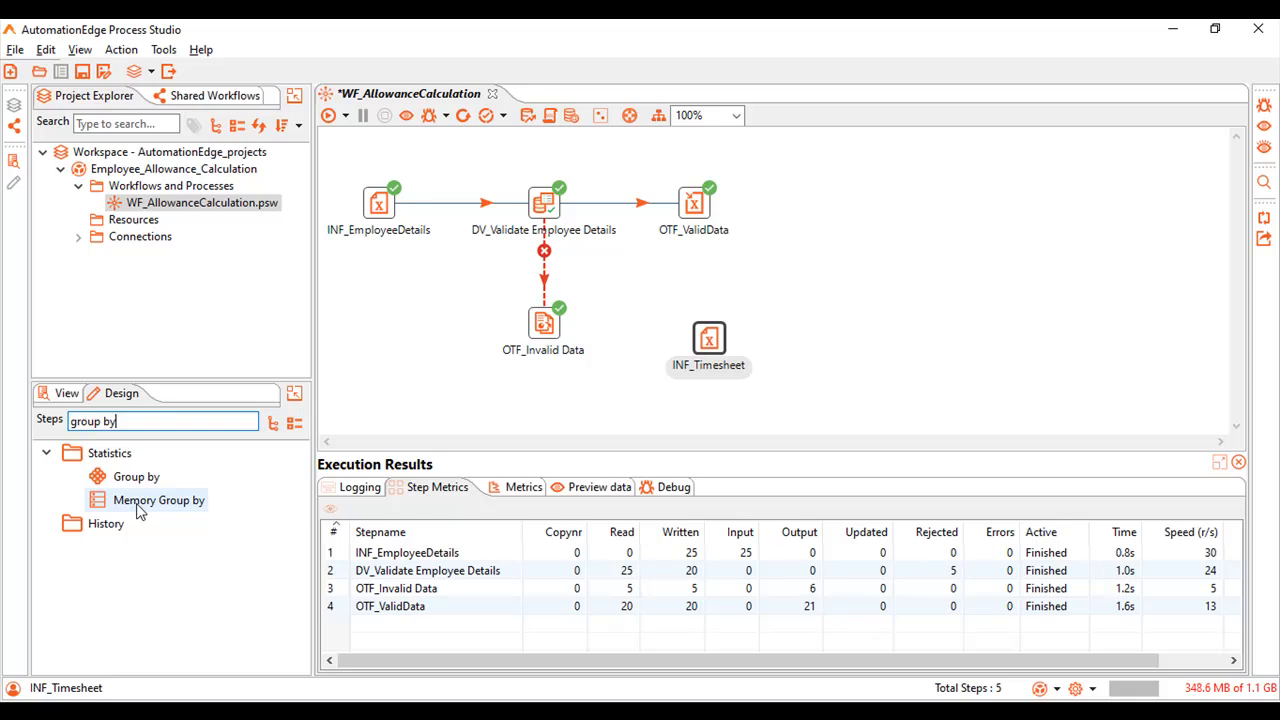
pyautogui.moveTo(140, 511); pyautogui.dragTo(846, 340)
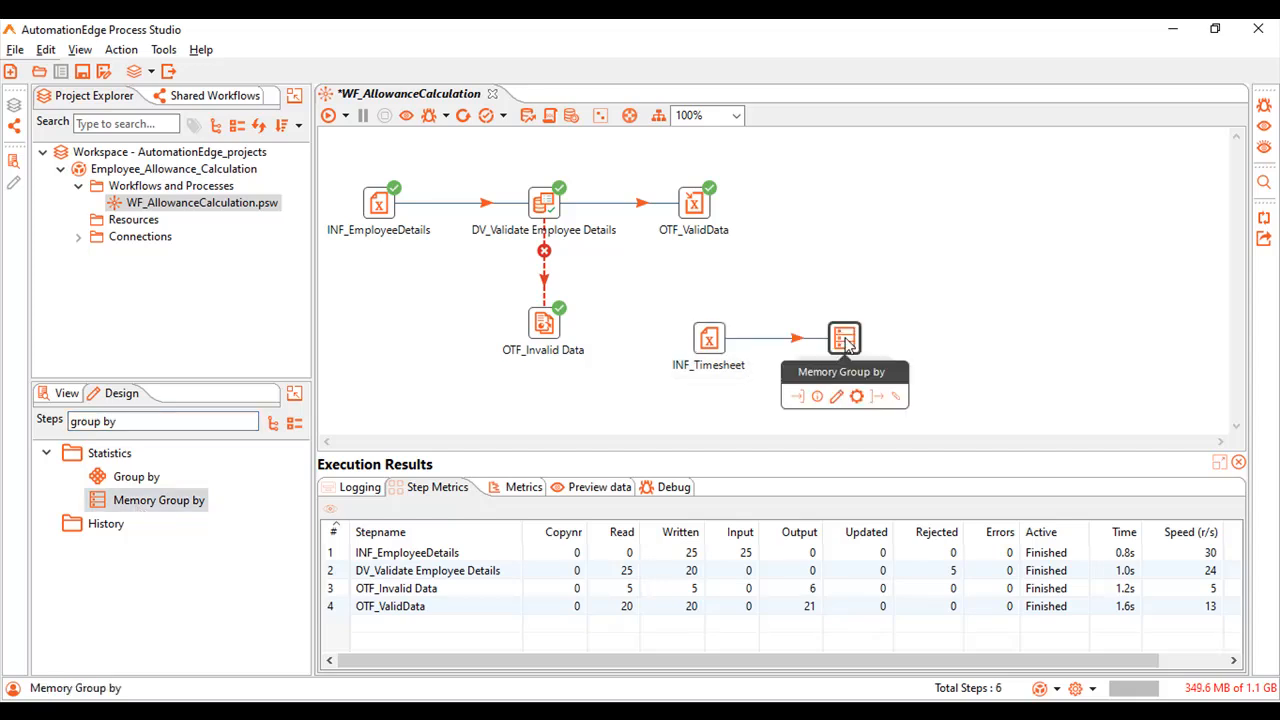
pyautogui.doubleClick(846, 340)
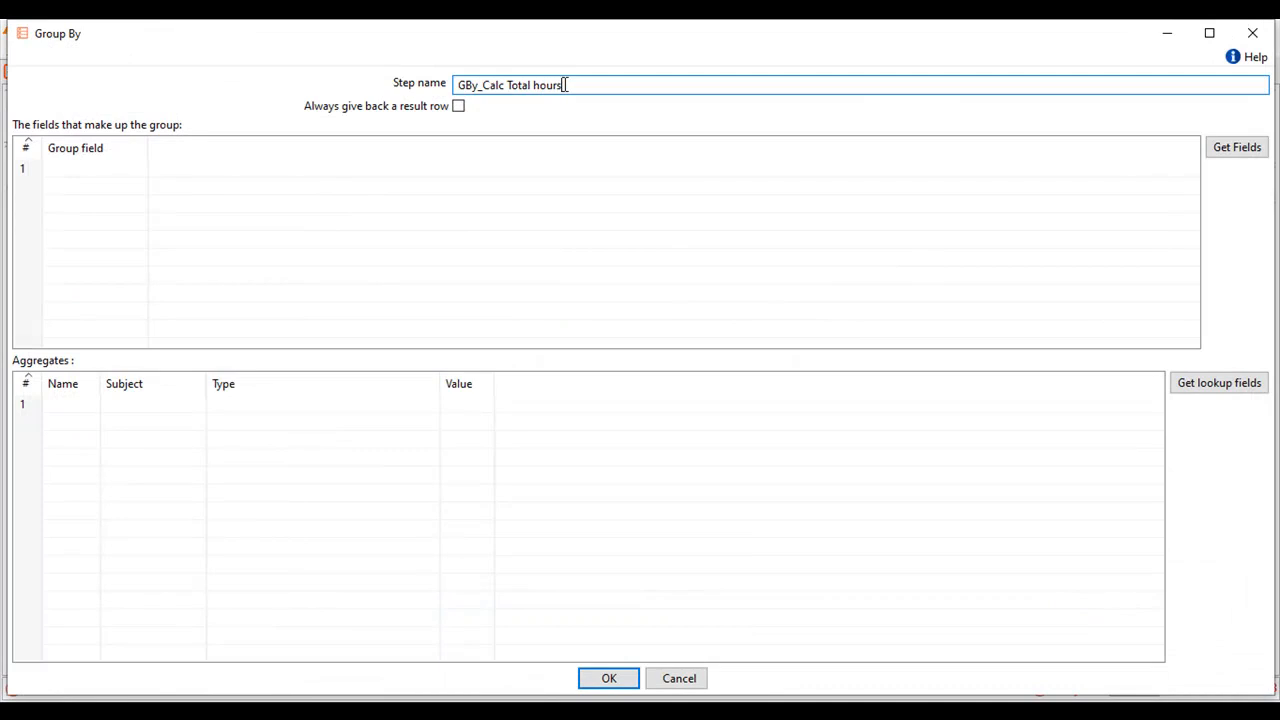
# Set Employee_ID as the group field of the Group By step.
pyautogui.click(100, 166)
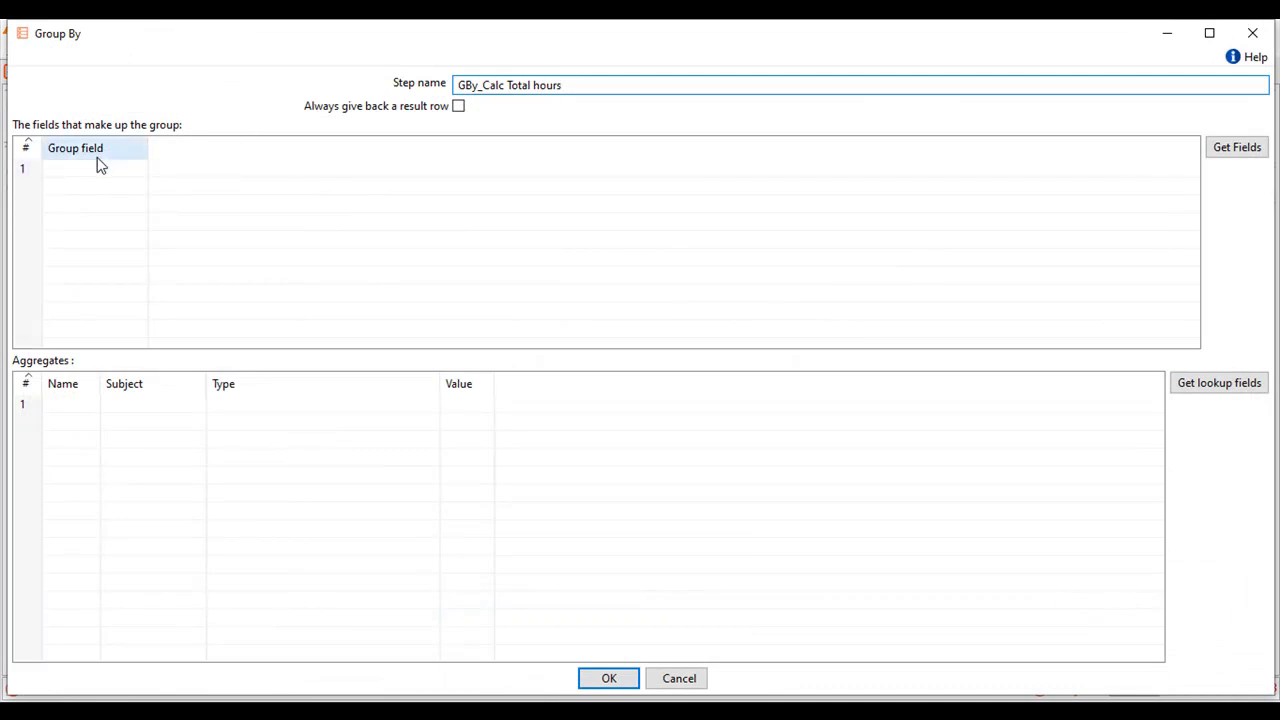
pyautogui.click(97, 173)
pyautogui.click(96, 170)
pyautogui.click(139, 170)
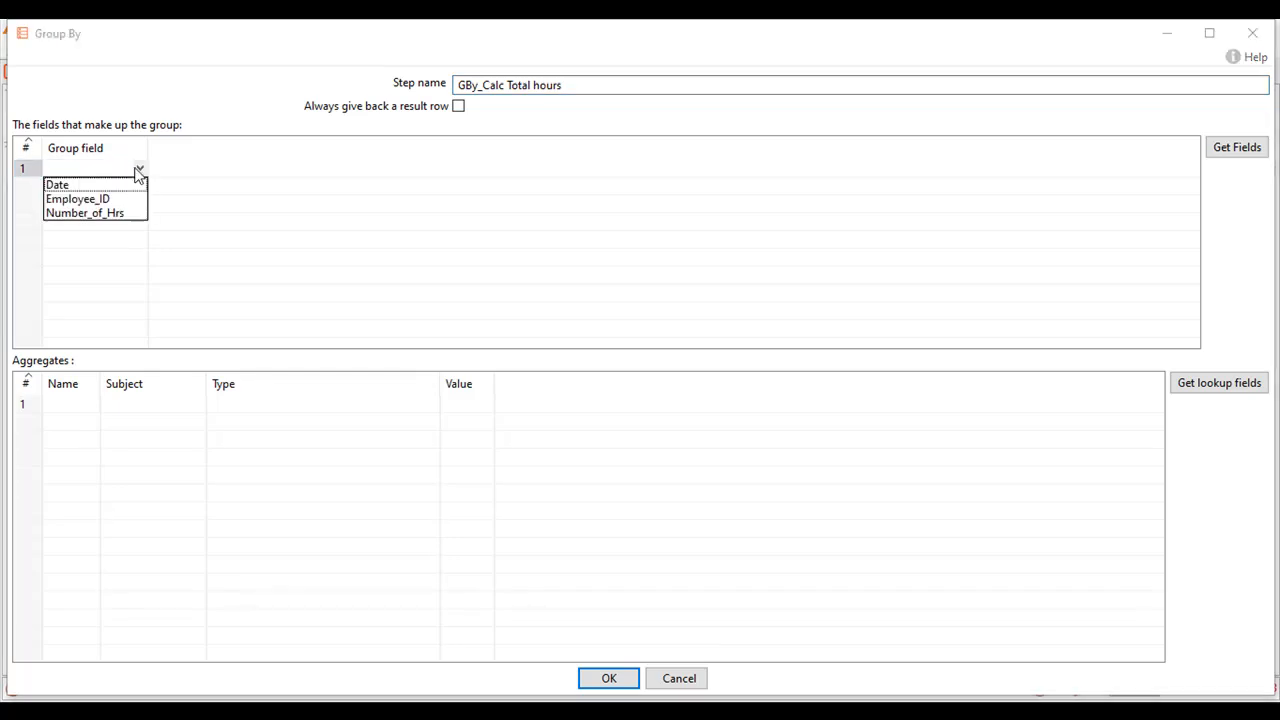
pyautogui.click(116, 199)
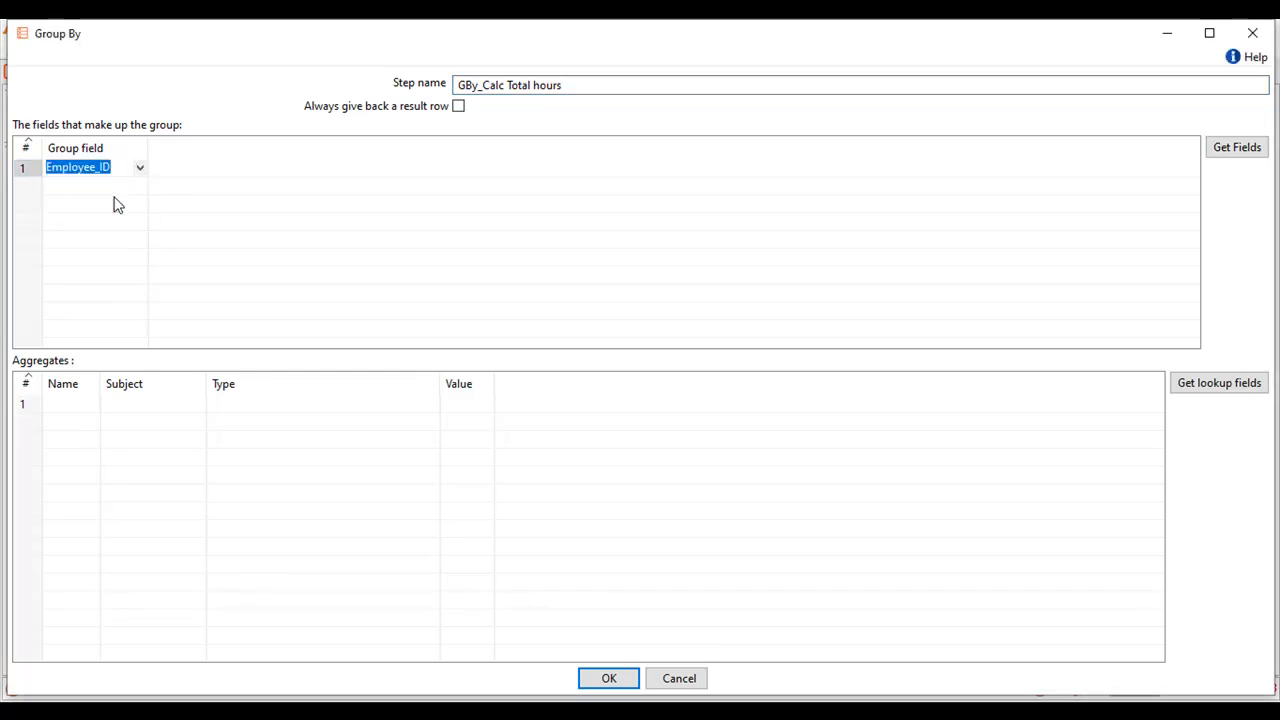
# Add an aggregate named TotalHours with Number_of_Hrs as its subject.
pyautogui.click(76, 405)
pyautogui.click(75, 401)
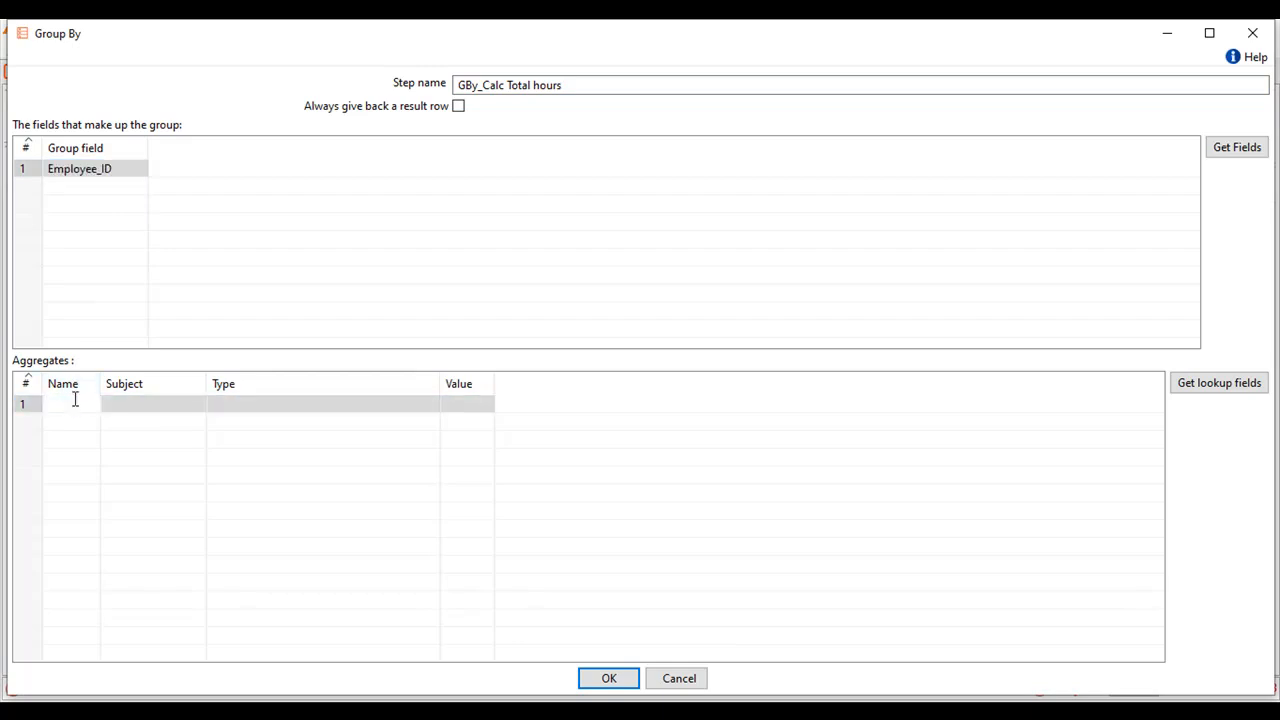
pyautogui.write('TotalHours')
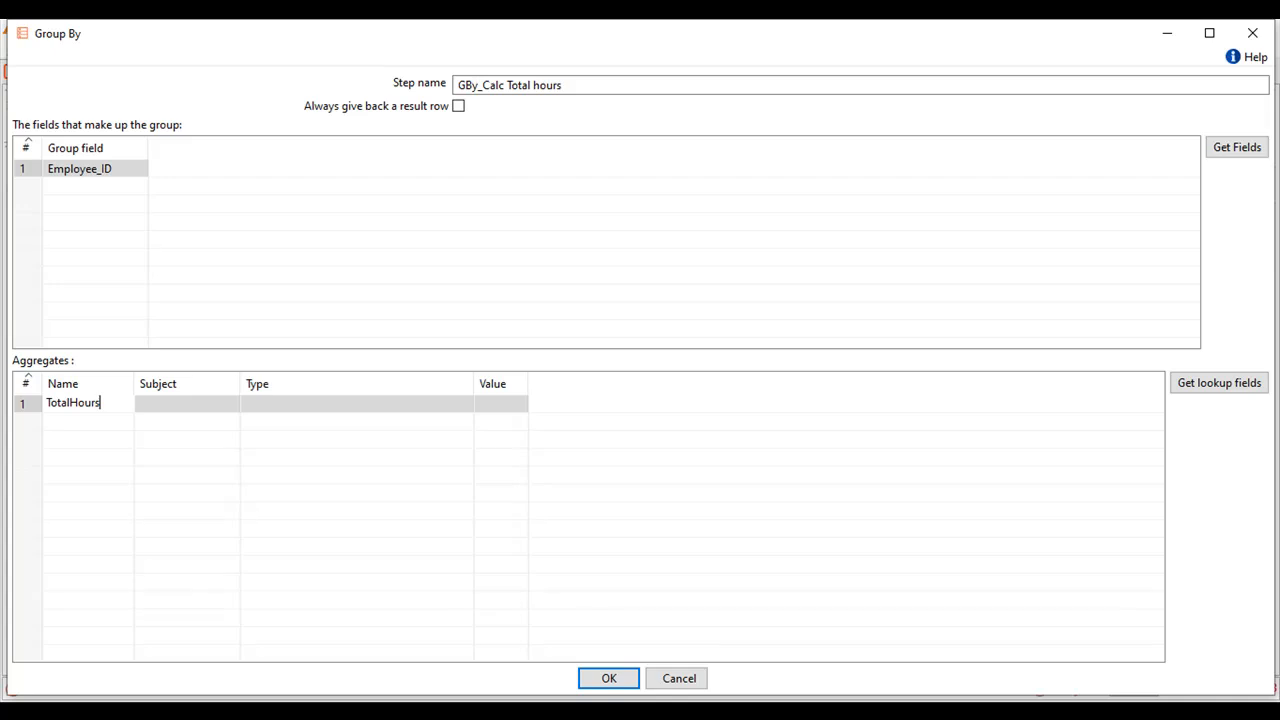
pyautogui.click(154, 403)
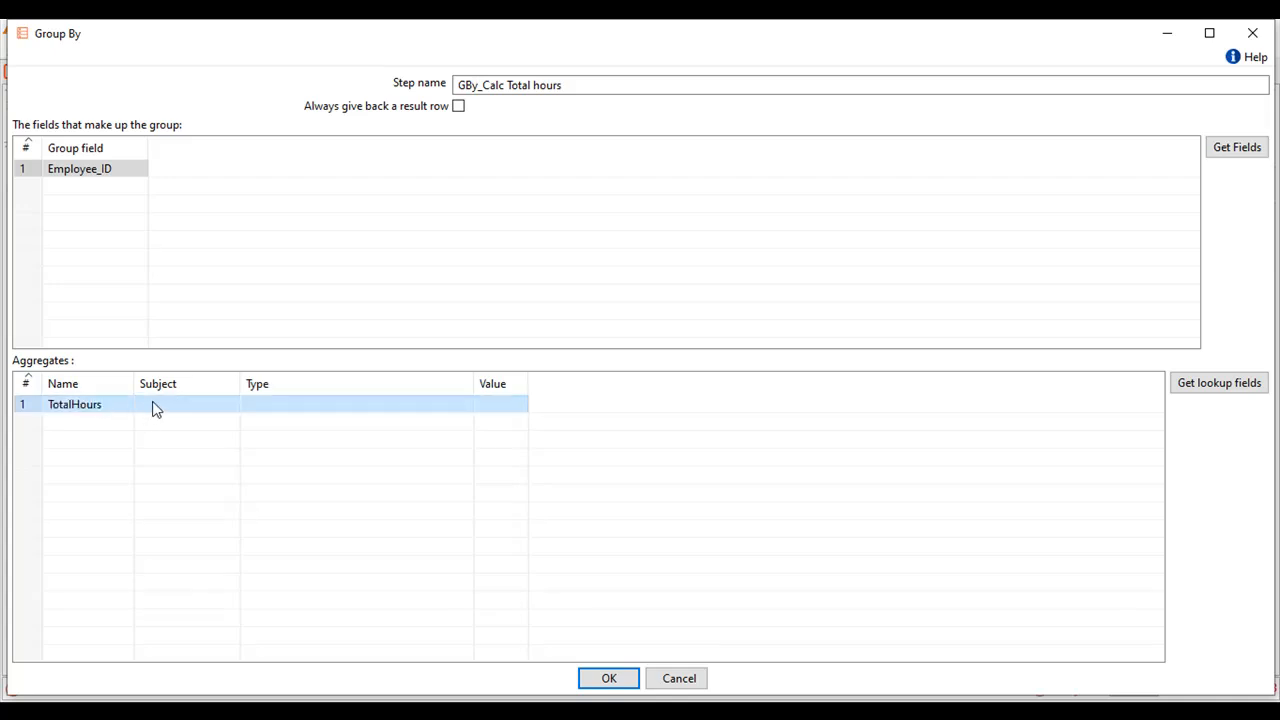
pyautogui.click(154, 403)
pyautogui.click(231, 403)
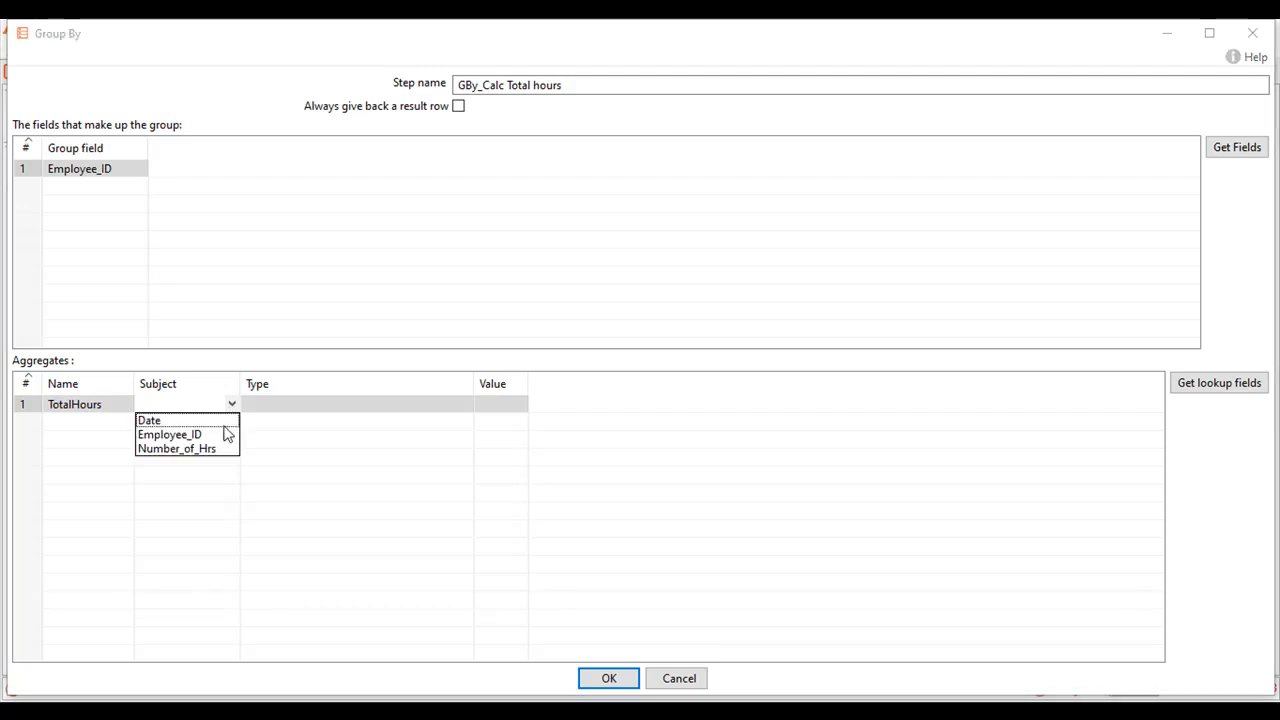
pyautogui.click(219, 449)
# Set the TotalHours aggregate's type to Sum and accept the Group By configuration.
pyautogui.click(267, 405)
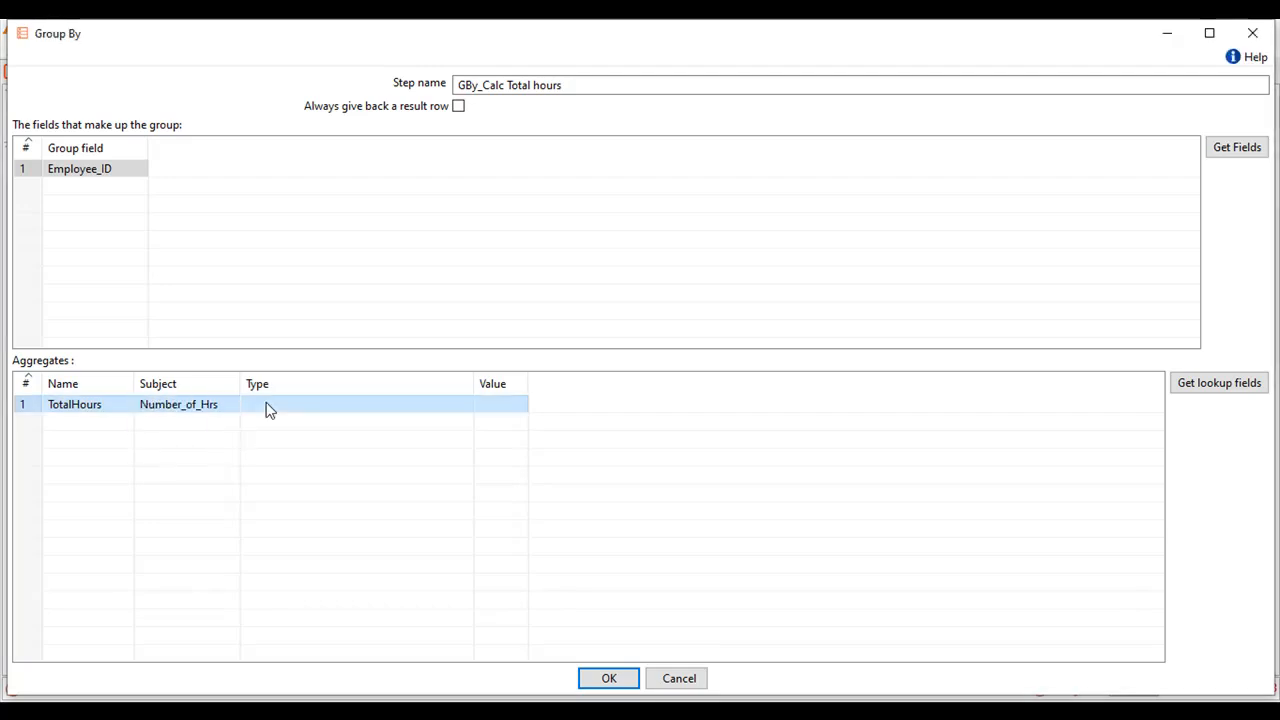
pyautogui.click(267, 403)
pyautogui.click(464, 405)
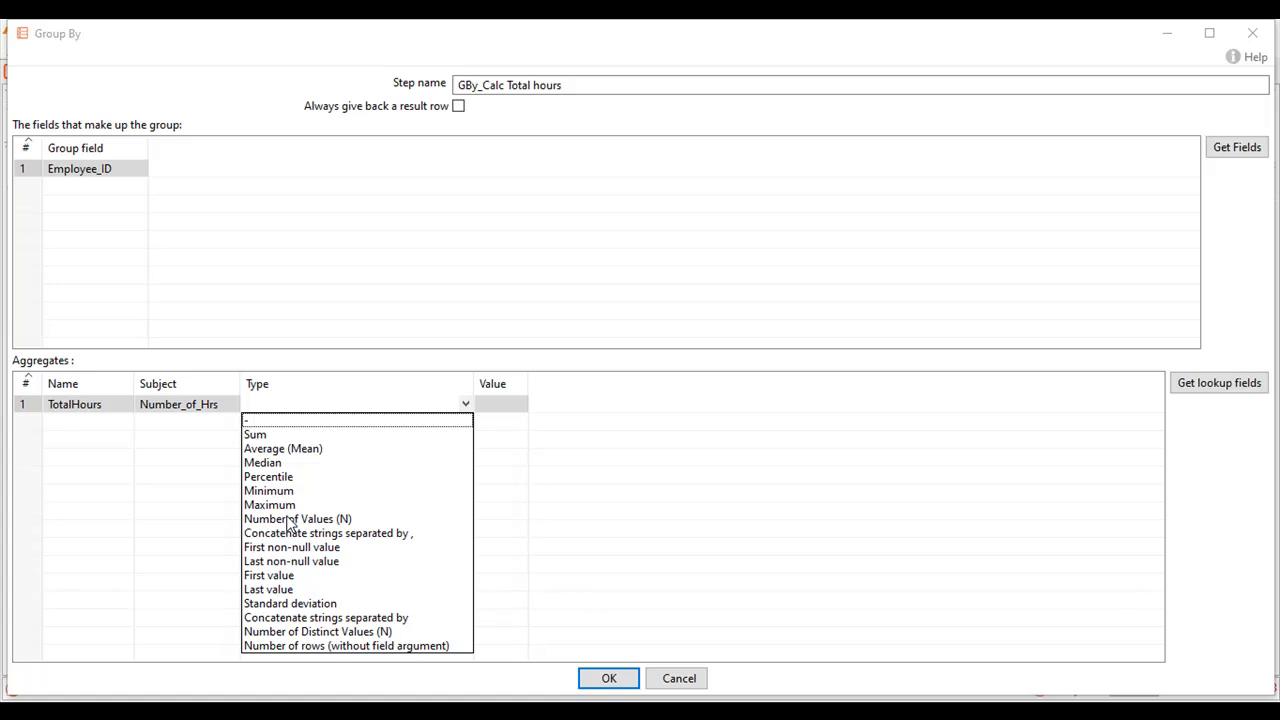
pyautogui.click(266, 437)
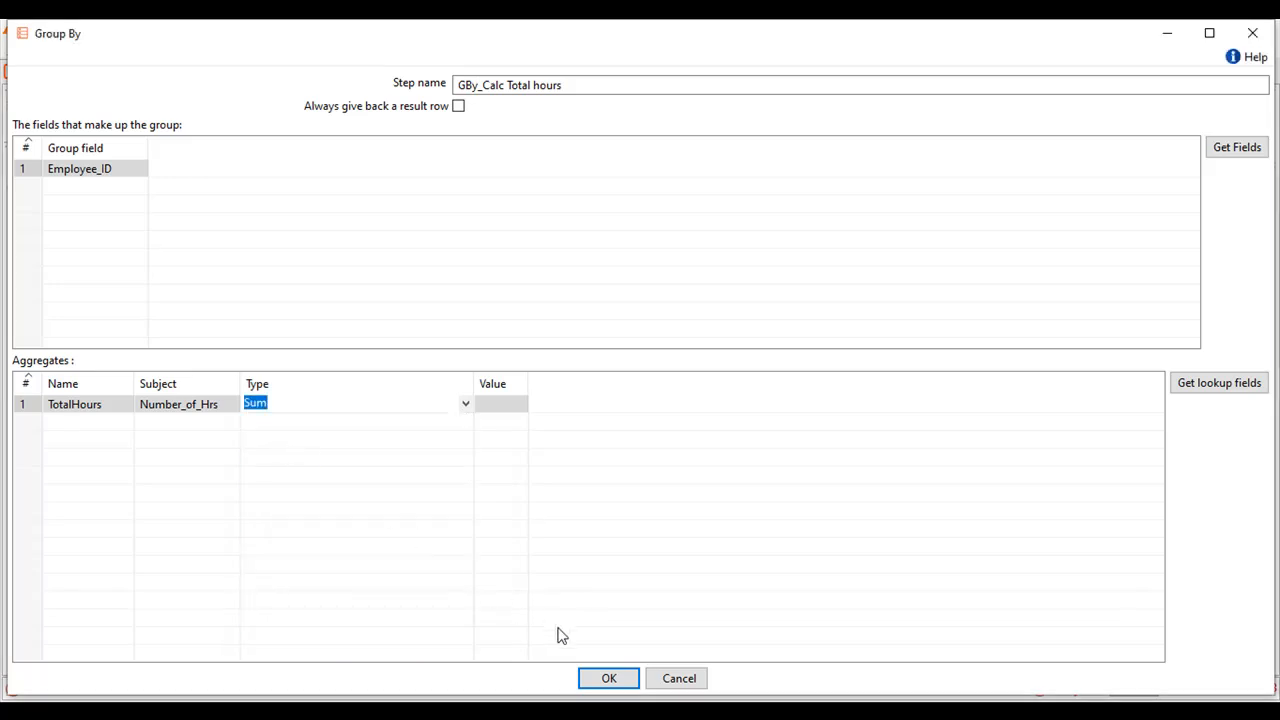
pyautogui.click(604, 688)
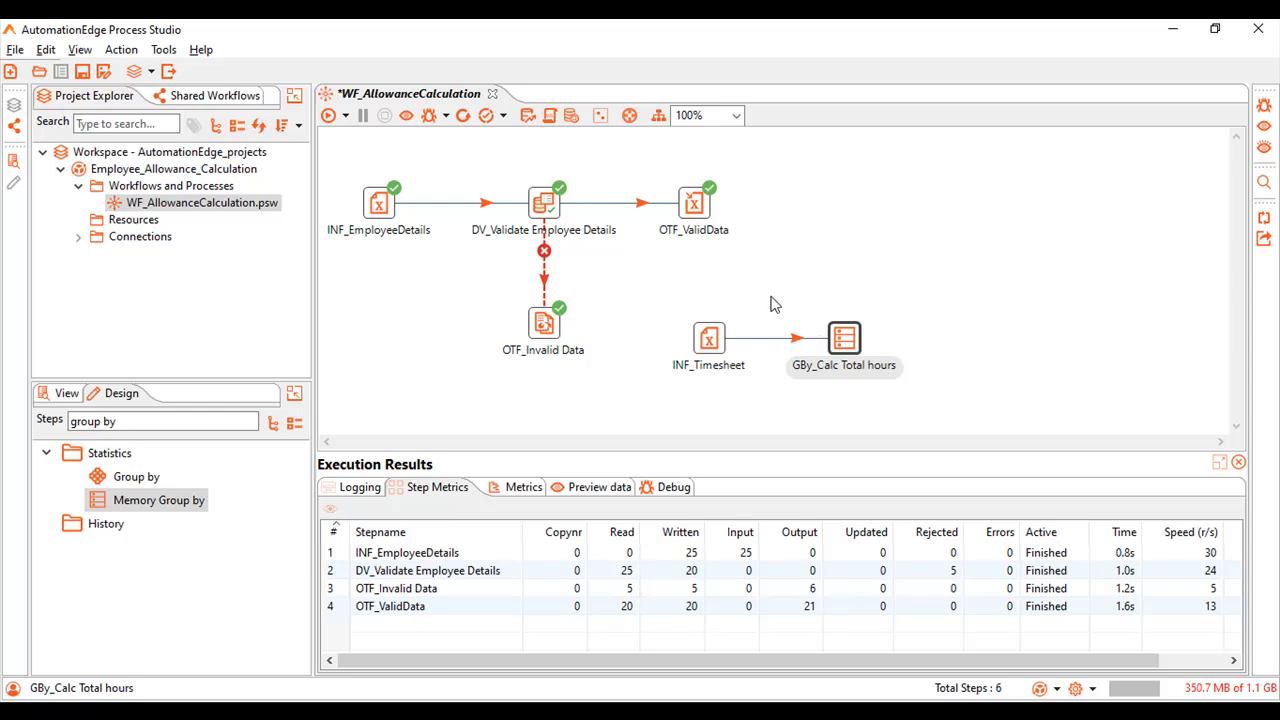
# Add a Stream lookup step fed by GBy_Calc Total hours and place it directly above that step, level with OTF_ValidData.
pyautogui.moveTo(708, 224)
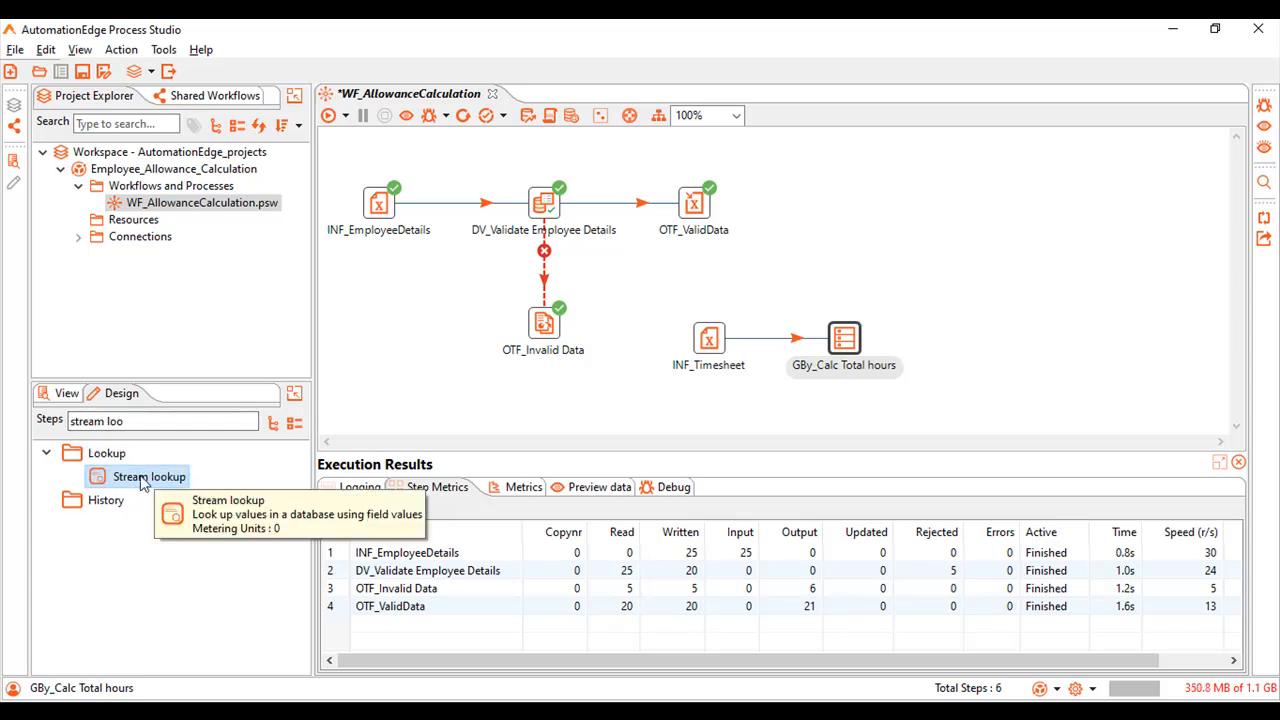
pyautogui.doubleClick(143, 477)
pyautogui.moveTo(1020, 341)
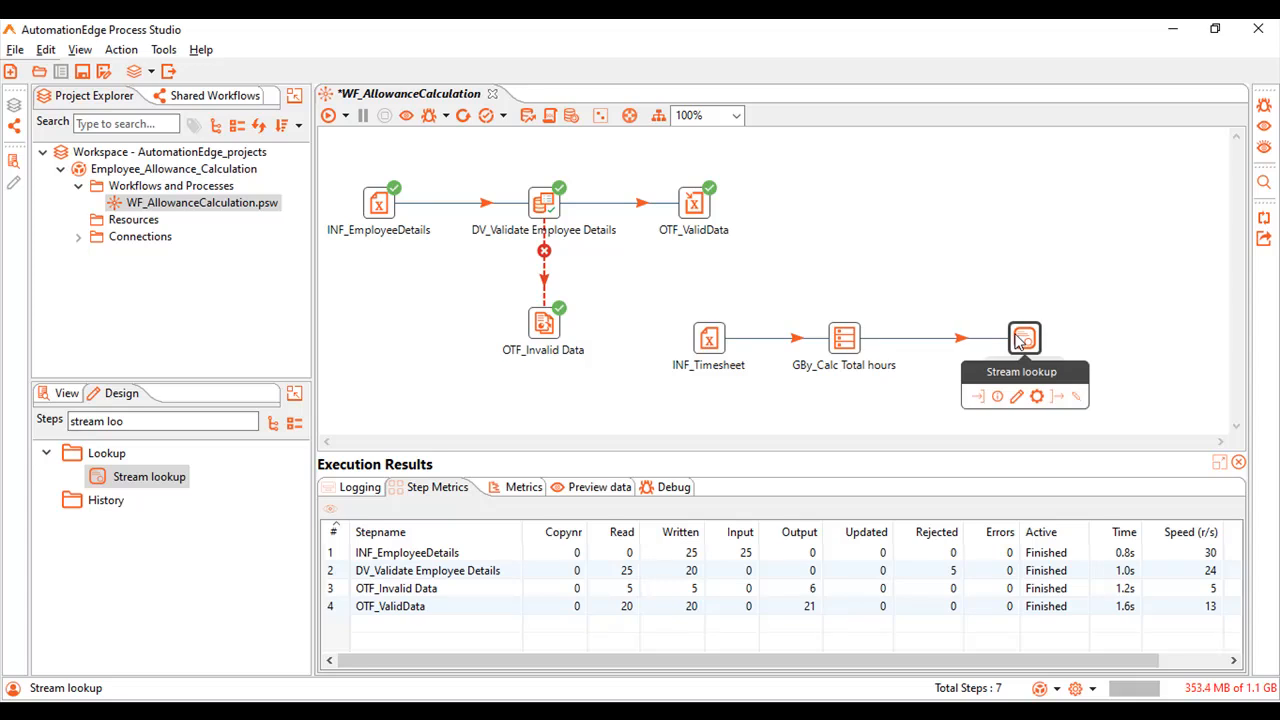
pyautogui.moveTo(1020, 341); pyautogui.dragTo(844, 206)
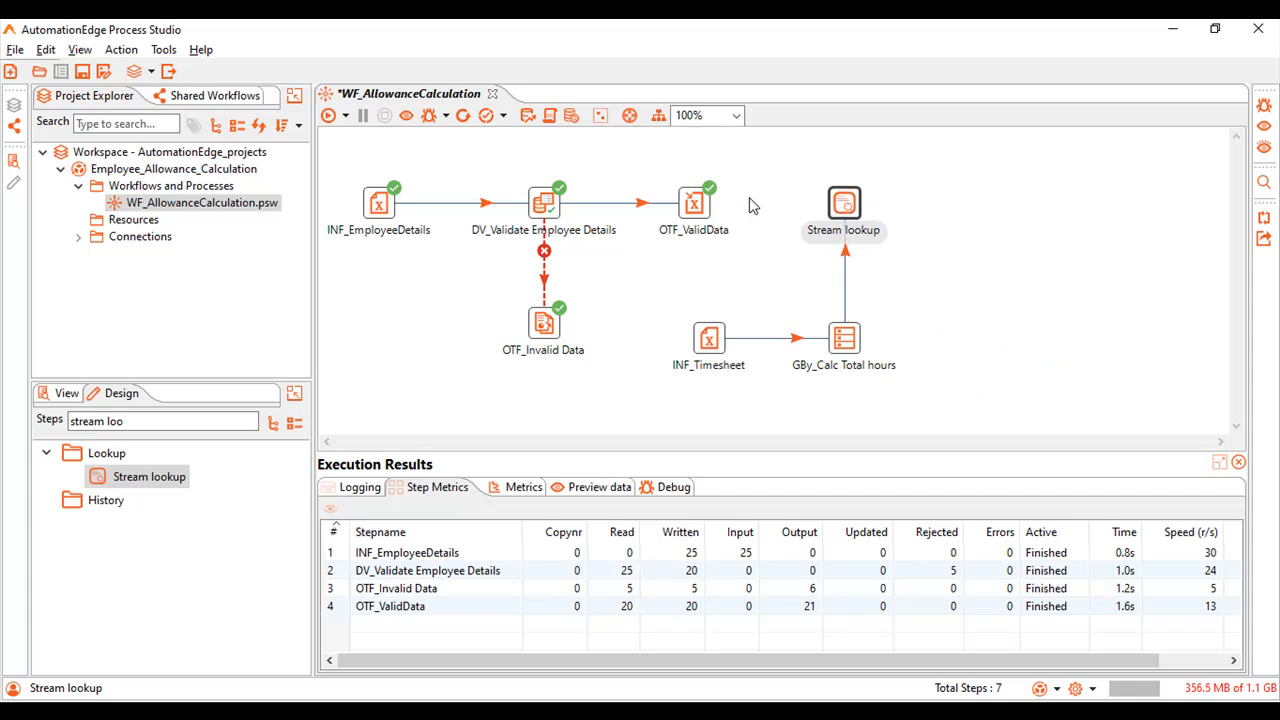
# Connect OTF_ValidData to the Stream lookup step as the main output of step.
pyautogui.moveTo(707, 205)
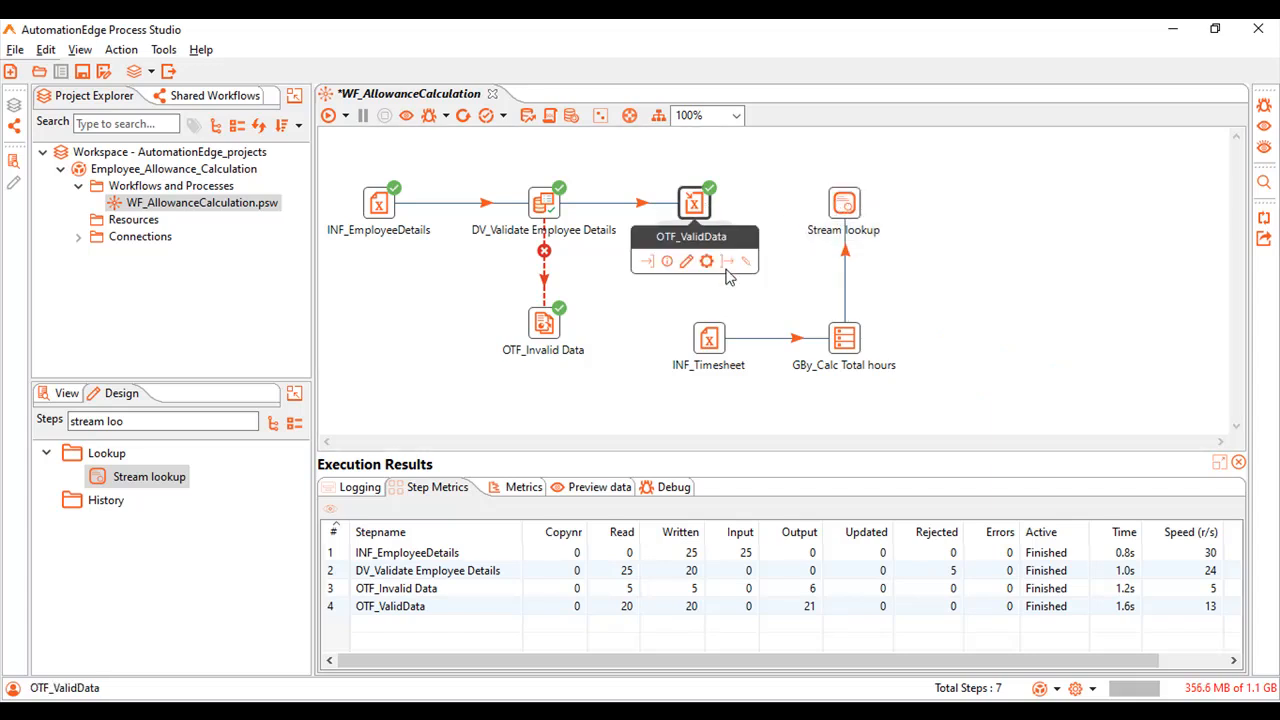
pyautogui.moveTo(726, 262); pyautogui.dragTo(857, 206)
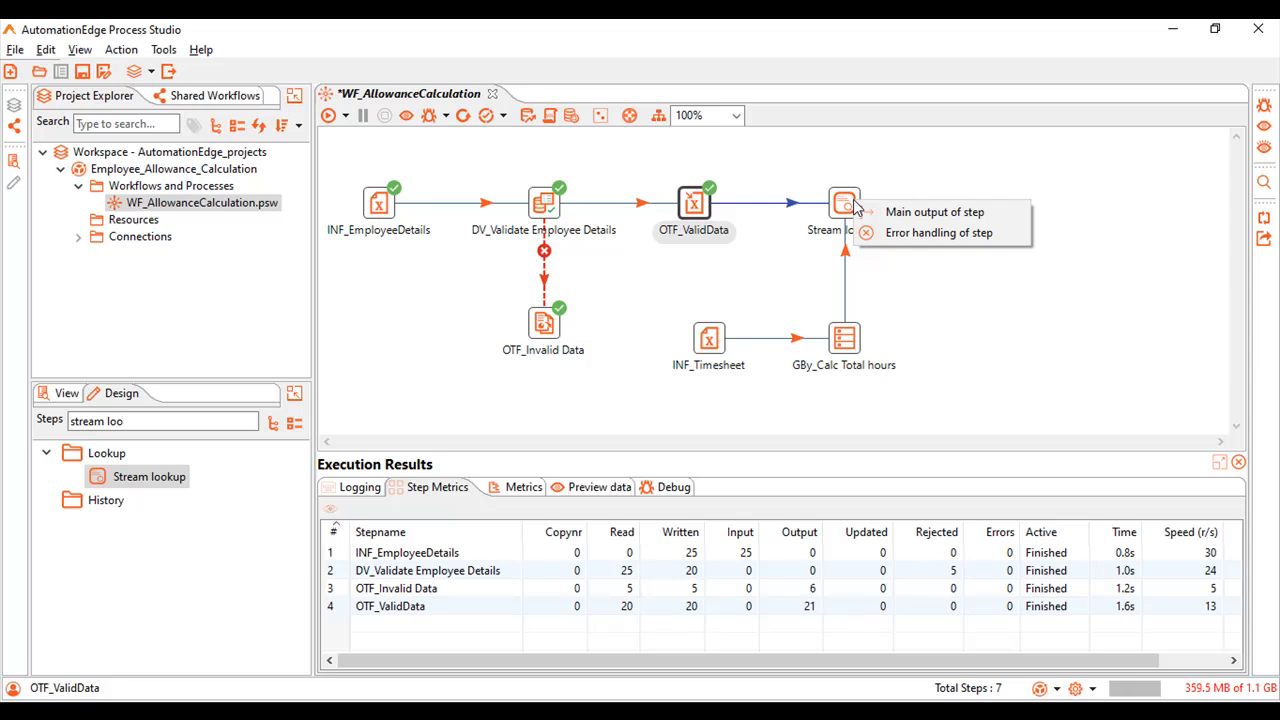
pyautogui.click(900, 213)
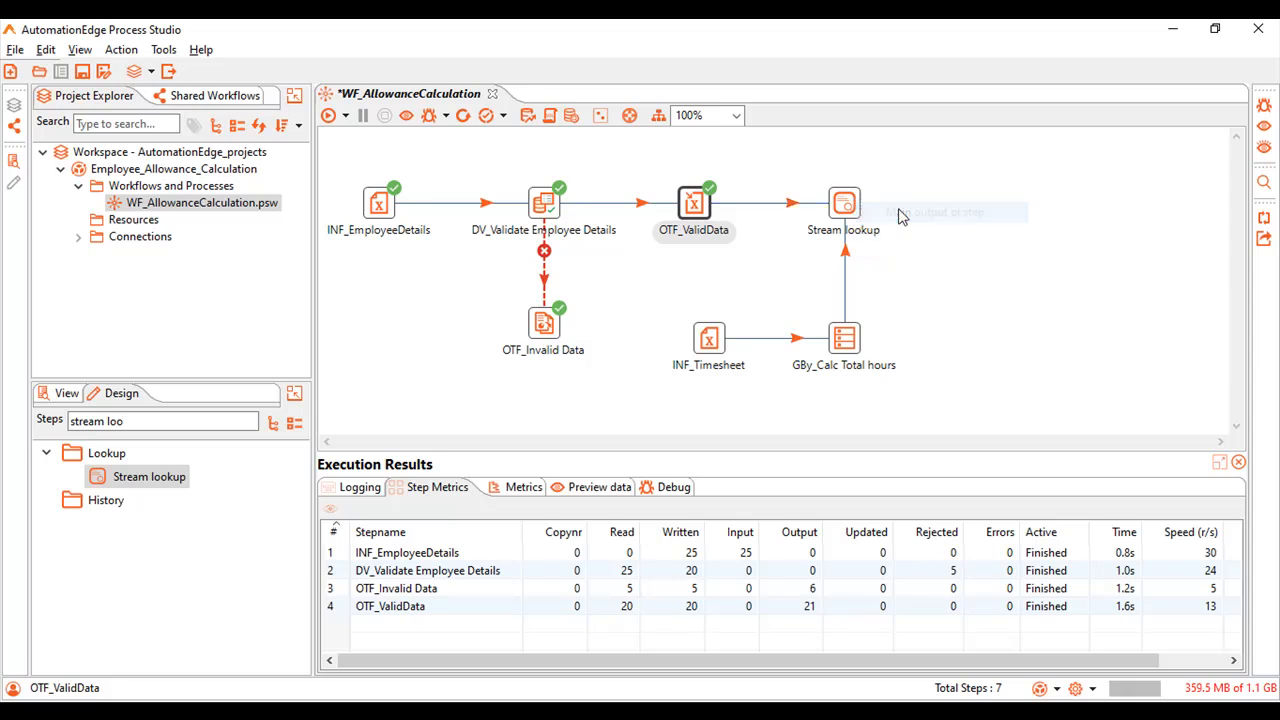
# Open the Stream lookup step's configuration and rename it STRL_Add Total Hours.
pyautogui.moveTo(851, 214)
pyautogui.doubleClick(851, 214)
pyautogui.write('STRL_Add Total Hours')
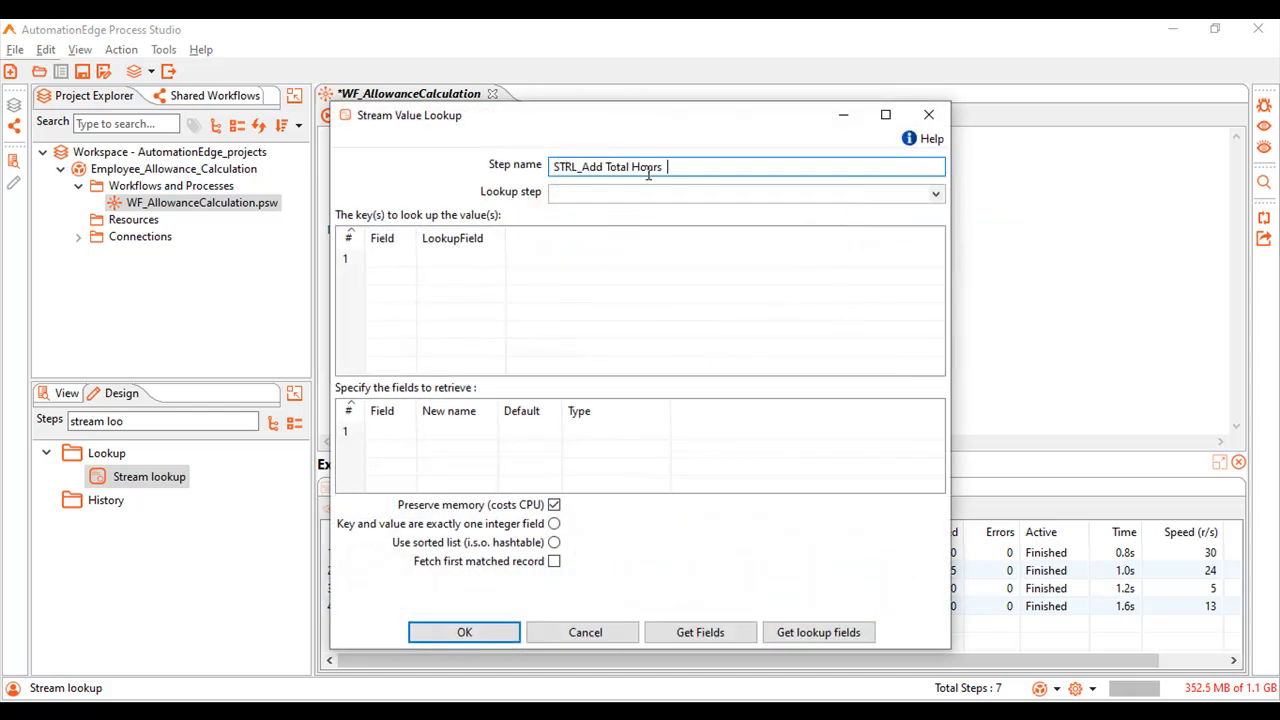
pyautogui.click(635, 192)
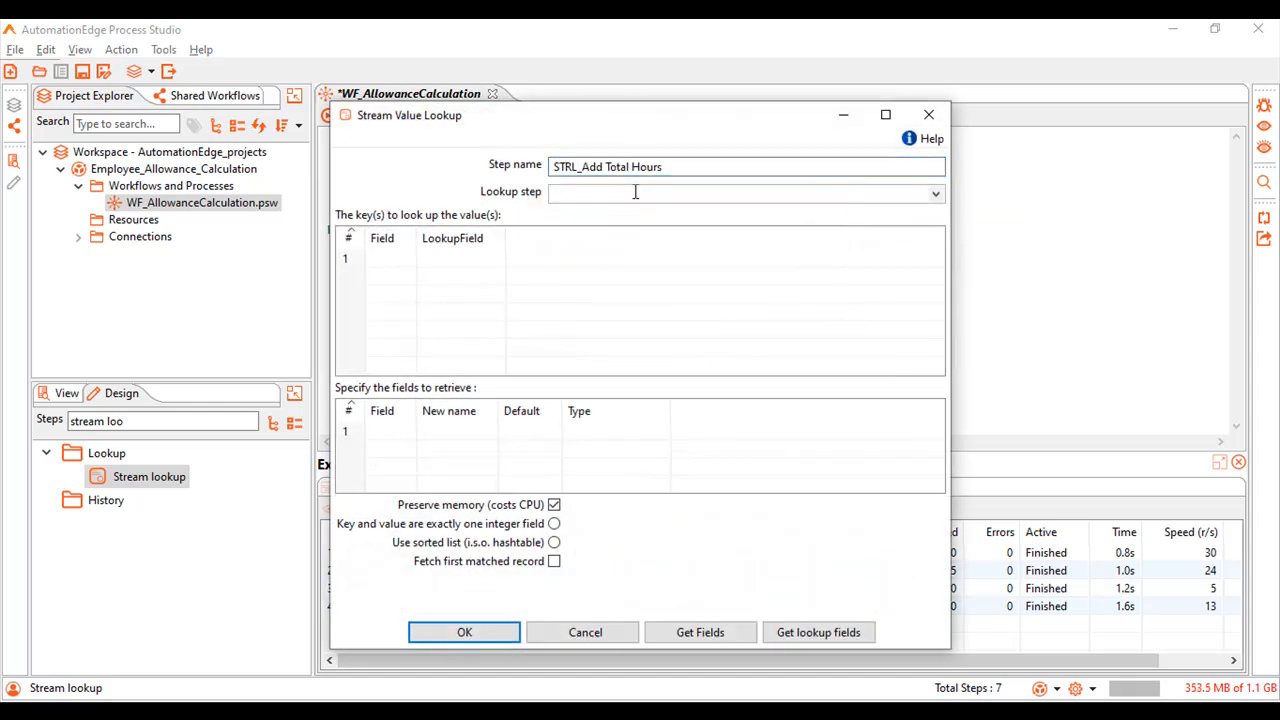
# Set the lookup step to GBy_Calc Total hours and match the key field Emp_Id to the lookup field Employee_ID.
pyautogui.click(936, 194)
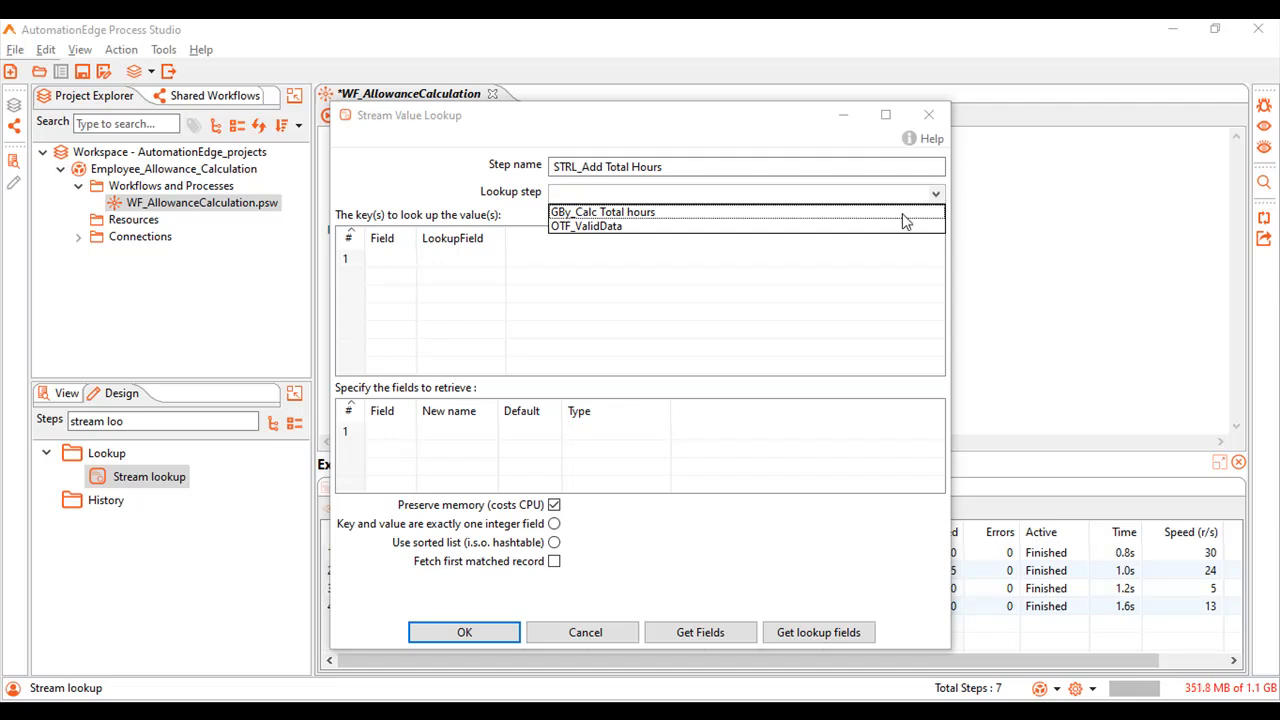
pyautogui.click(835, 212)
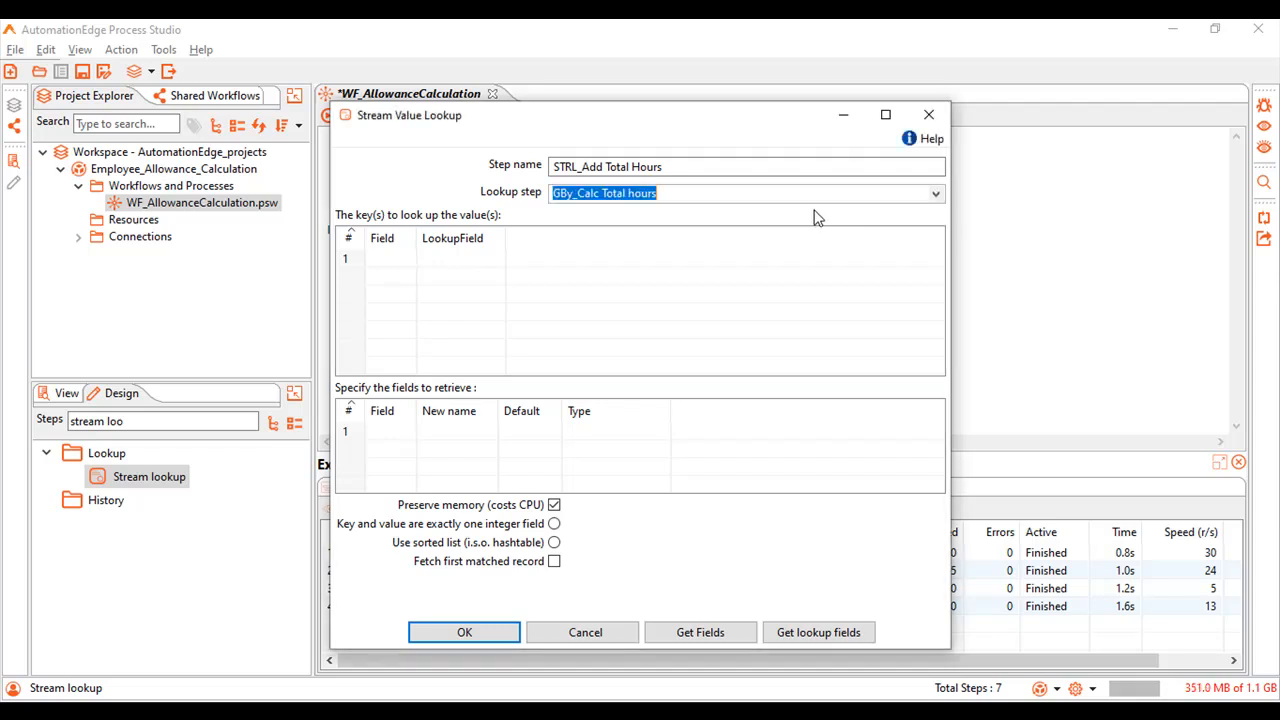
pyautogui.click(399, 257)
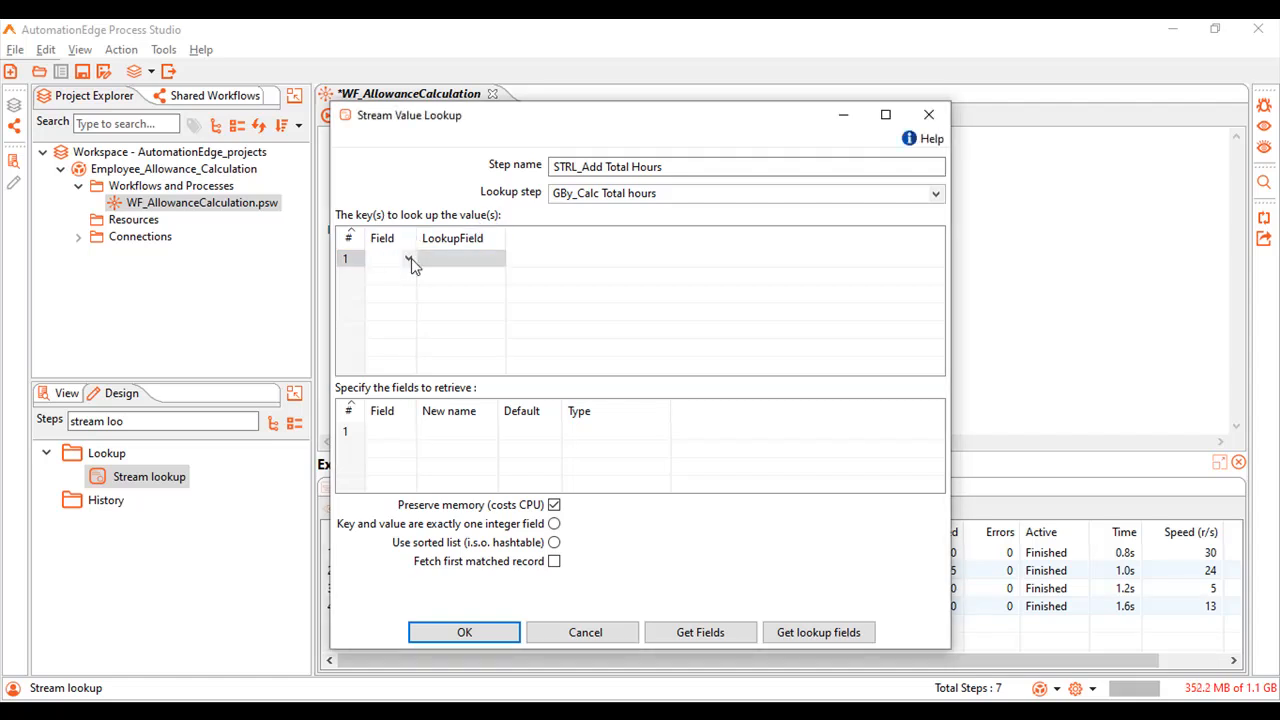
pyautogui.click(410, 259)
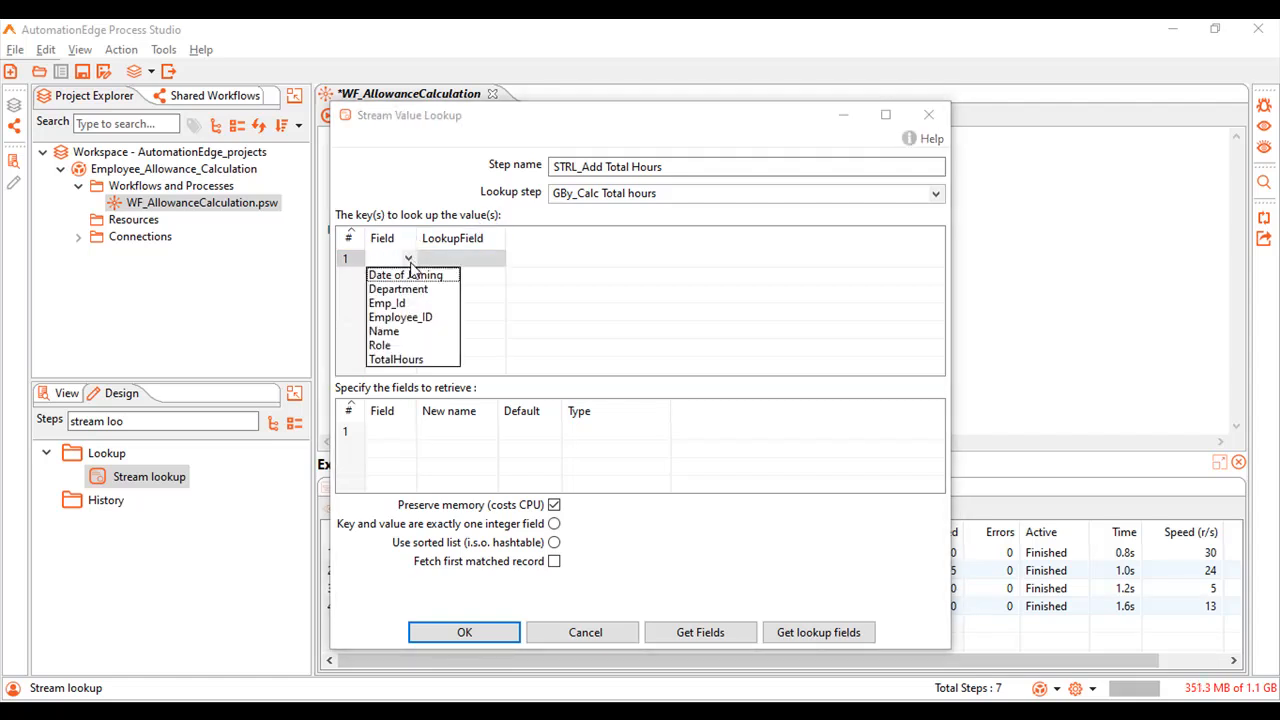
pyautogui.click(400, 303)
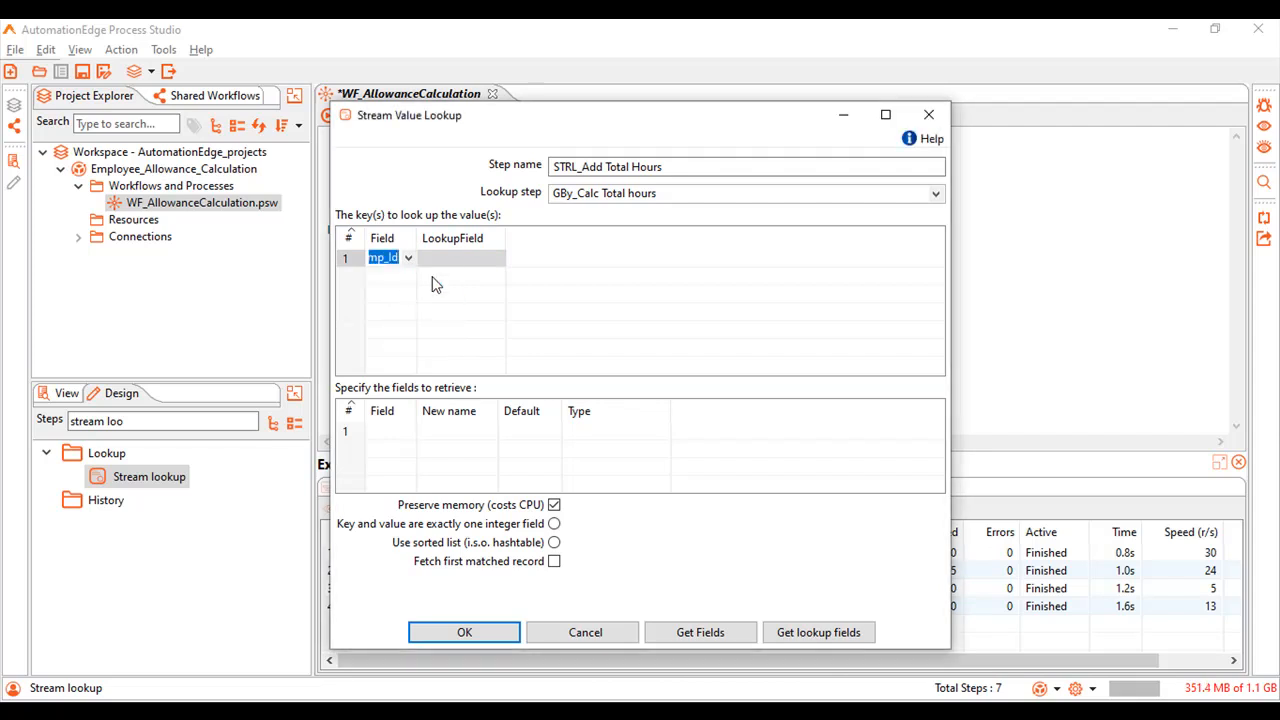
pyautogui.click(489, 258)
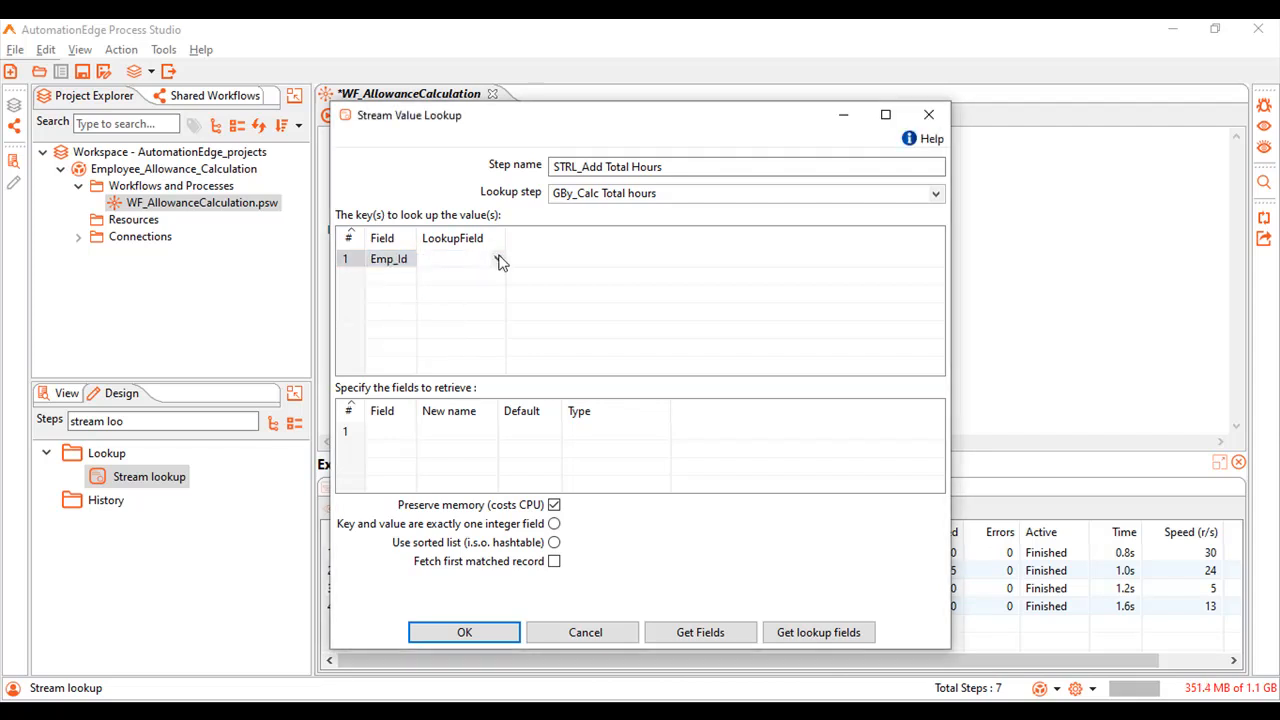
pyautogui.click(498, 260)
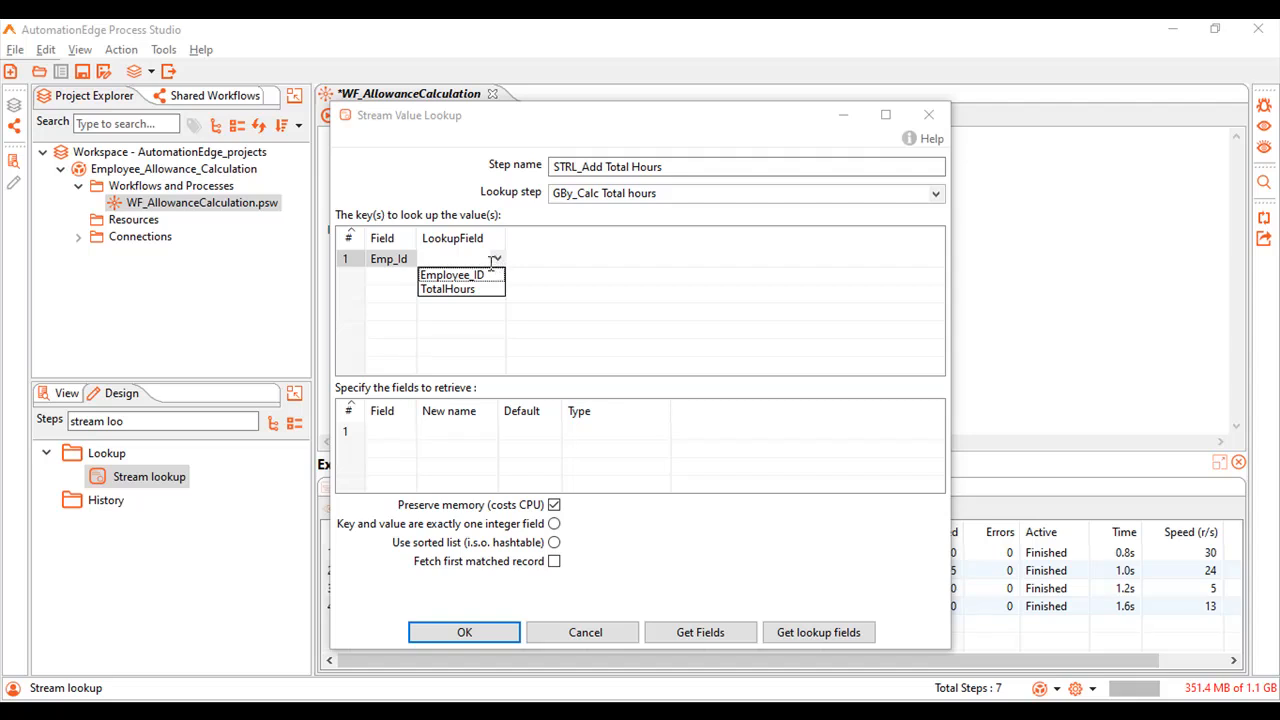
pyautogui.click(483, 276)
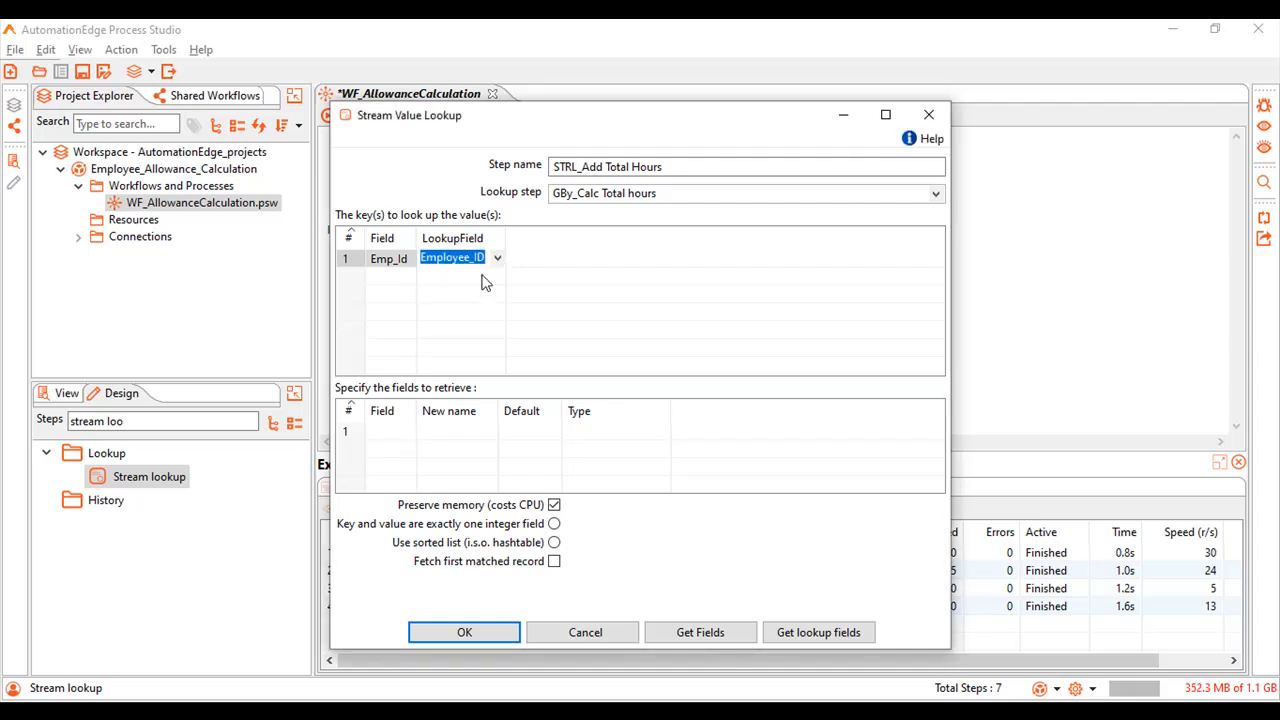
# Add TotalHours as the field to retrieve with type Number and accept the stream lookup configuration.
pyautogui.click(396, 432)
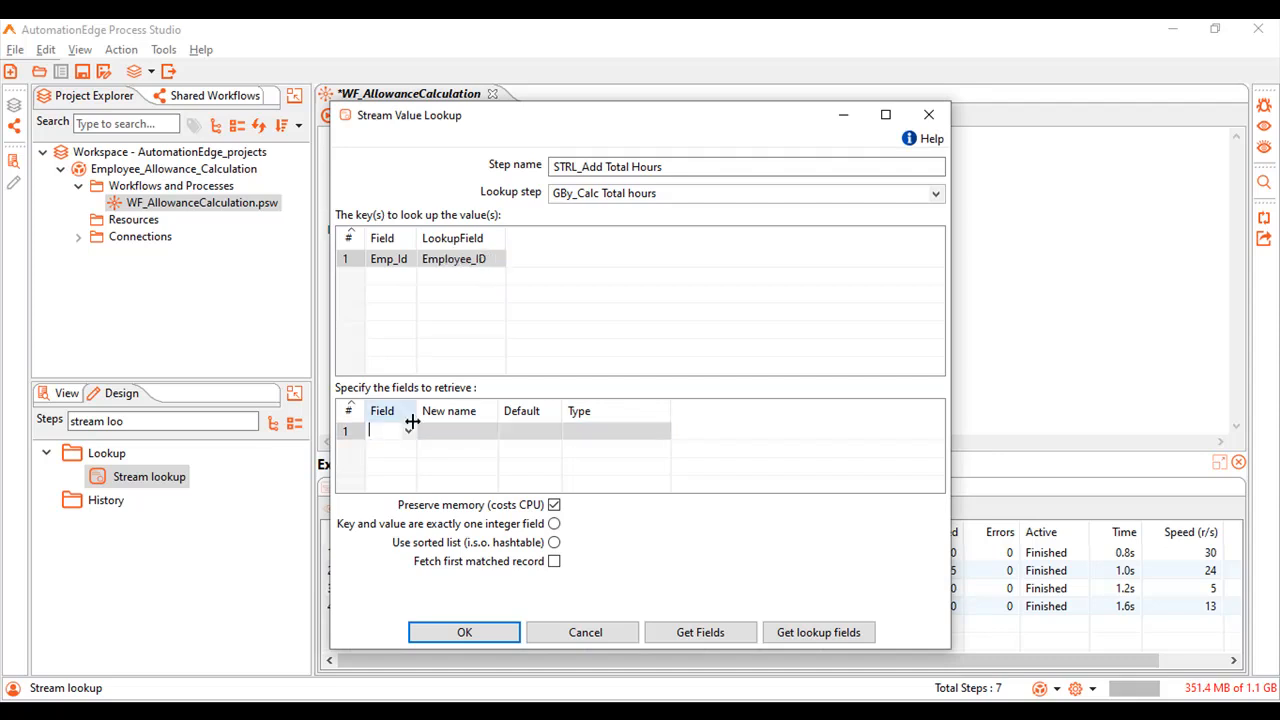
pyautogui.click(408, 432)
pyautogui.click(412, 462)
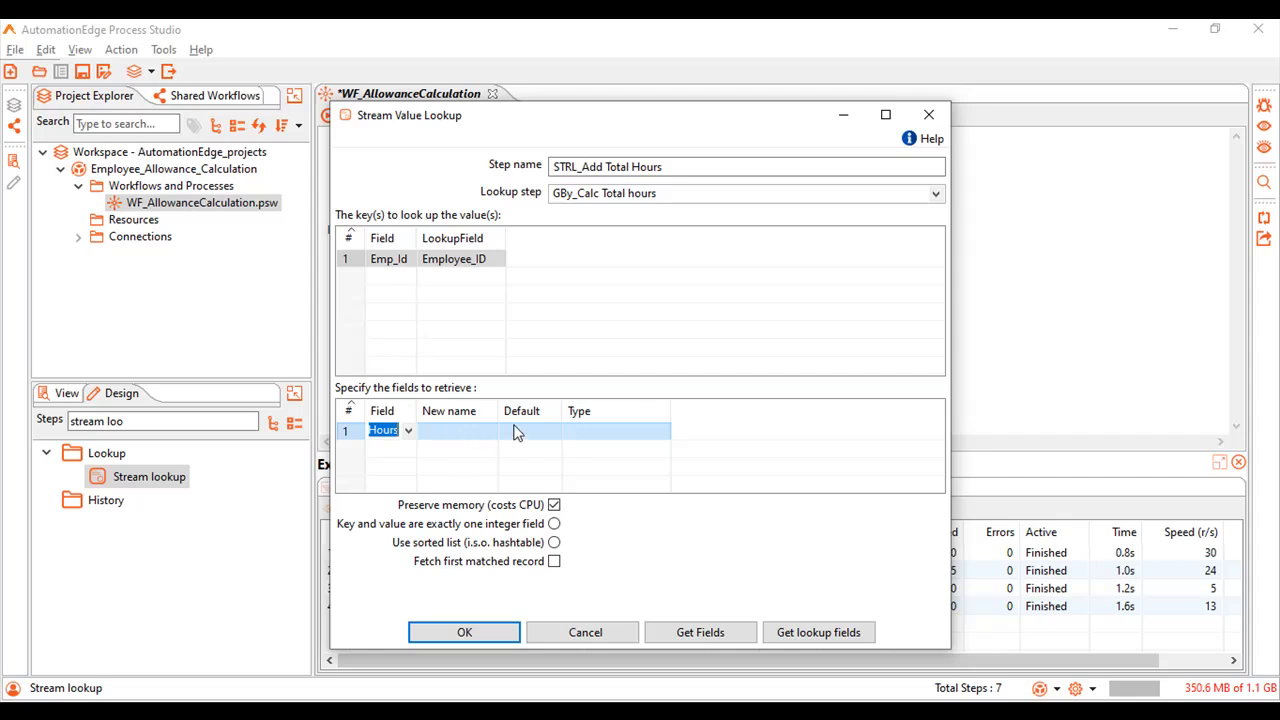
pyautogui.click(597, 434)
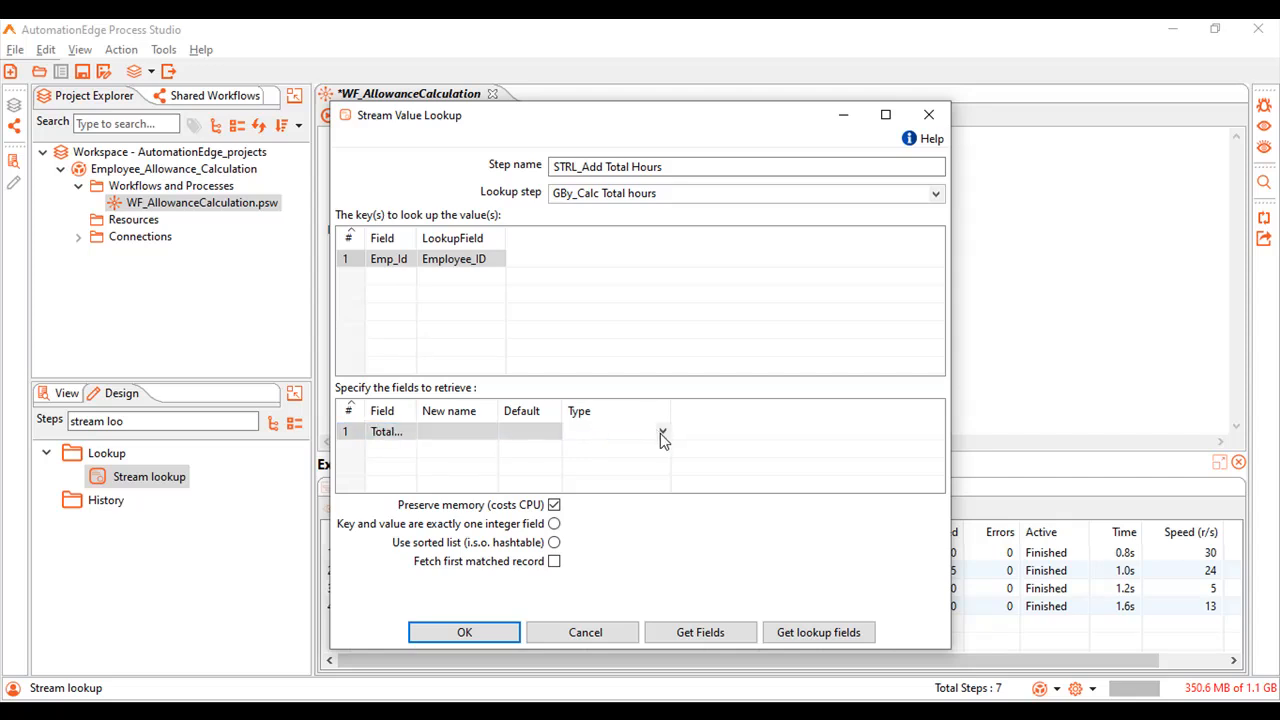
pyautogui.click(661, 433)
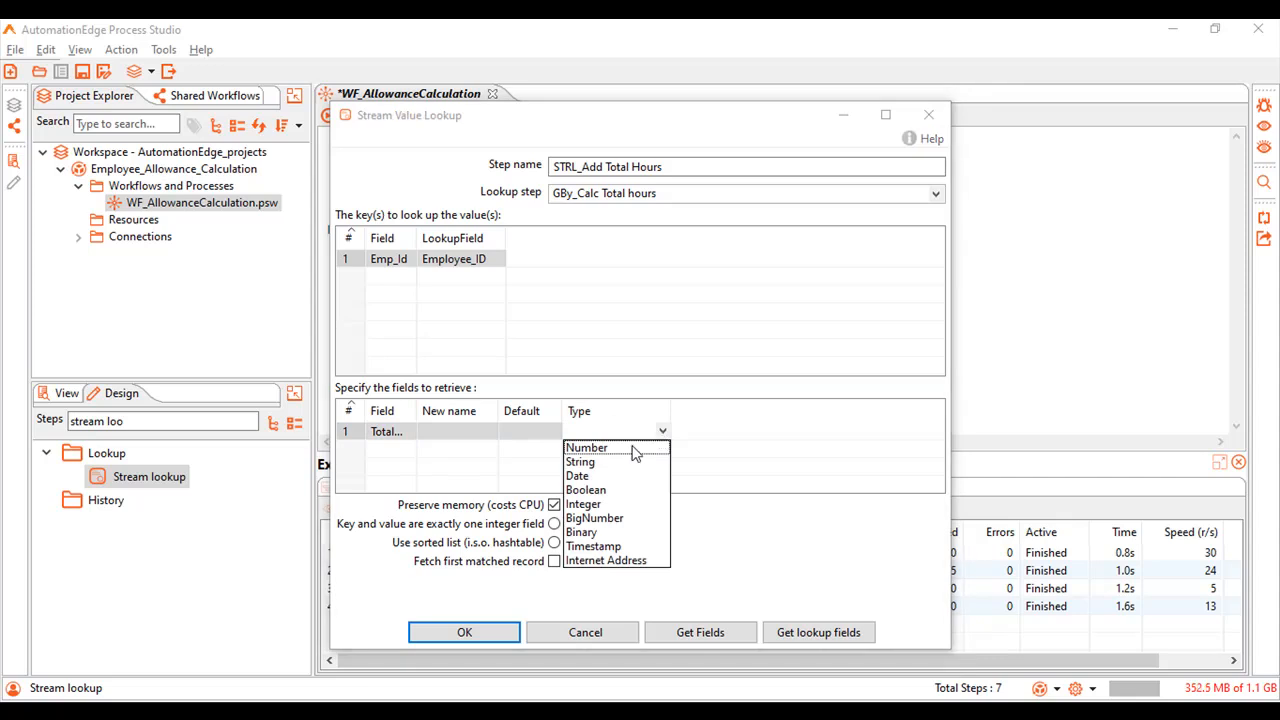
pyautogui.click(633, 449)
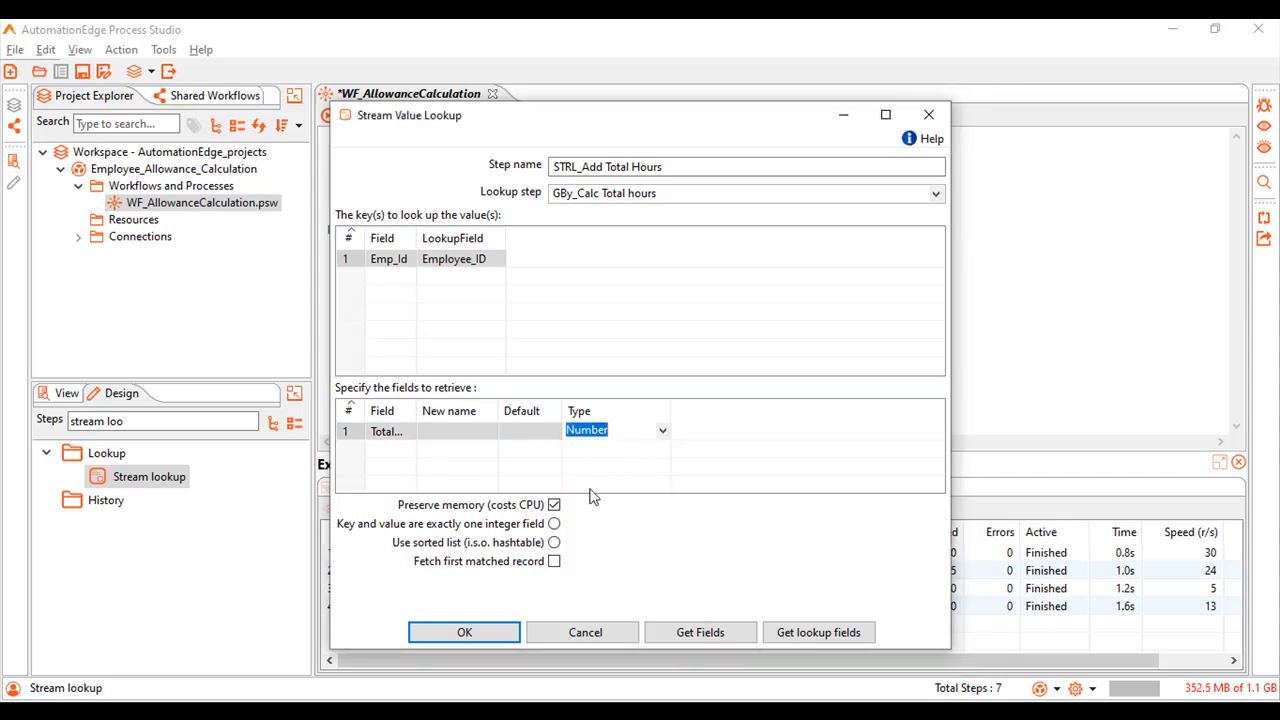
pyautogui.click(465, 632)
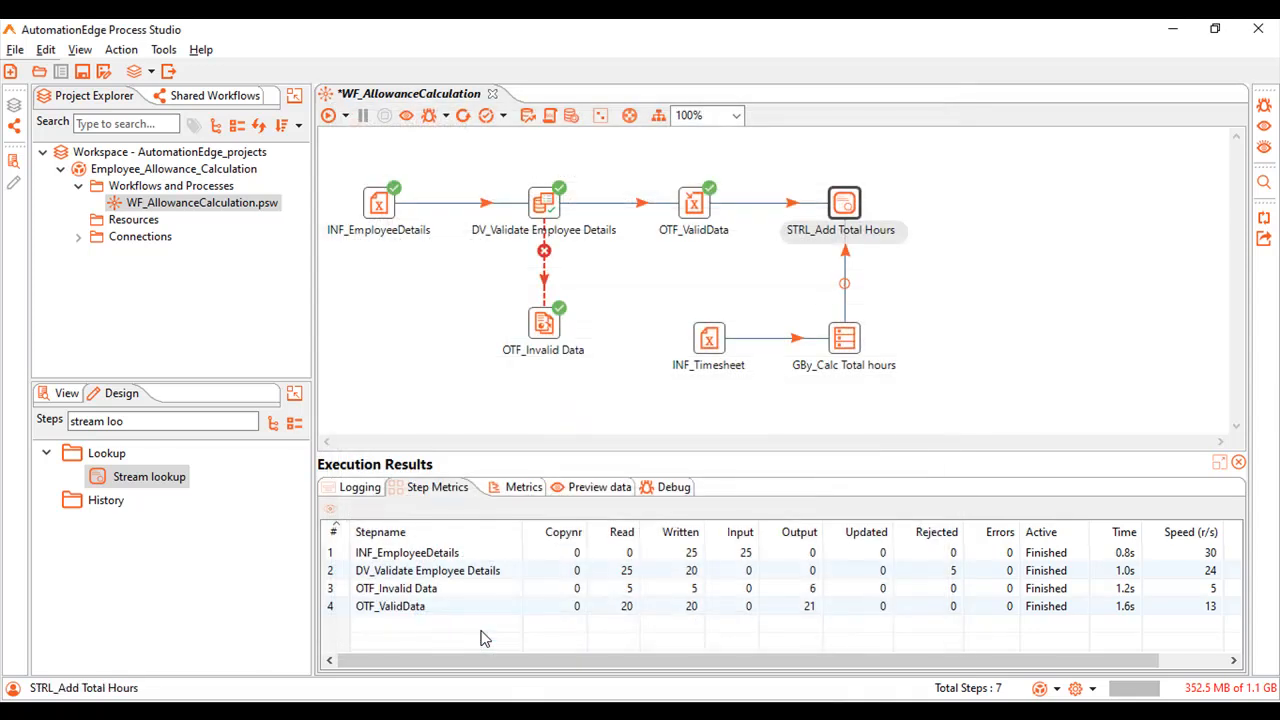
# Run the workflow and preview the output data of OTF_ValidData, INF_Timesheet, GBy_Calc Total hours and STRL_Add Total Hours.
pyautogui.click(329, 116)
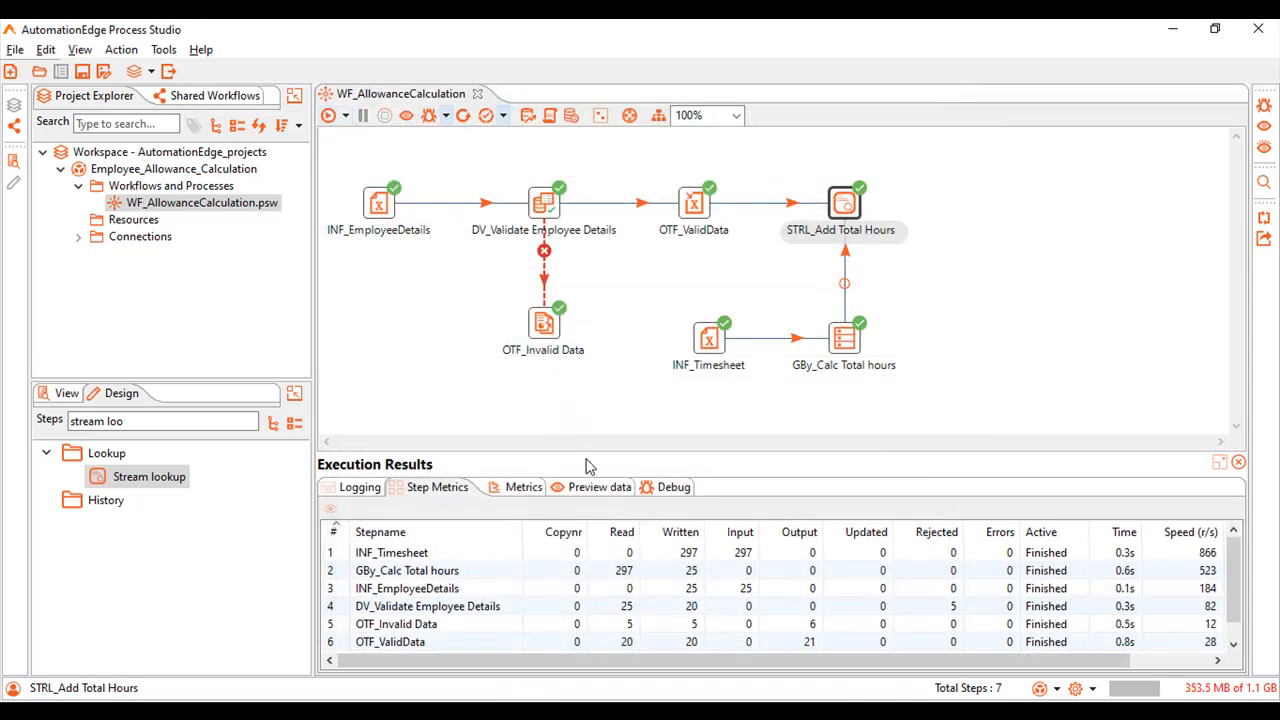
pyautogui.click(598, 490)
pyautogui.click(693, 205)
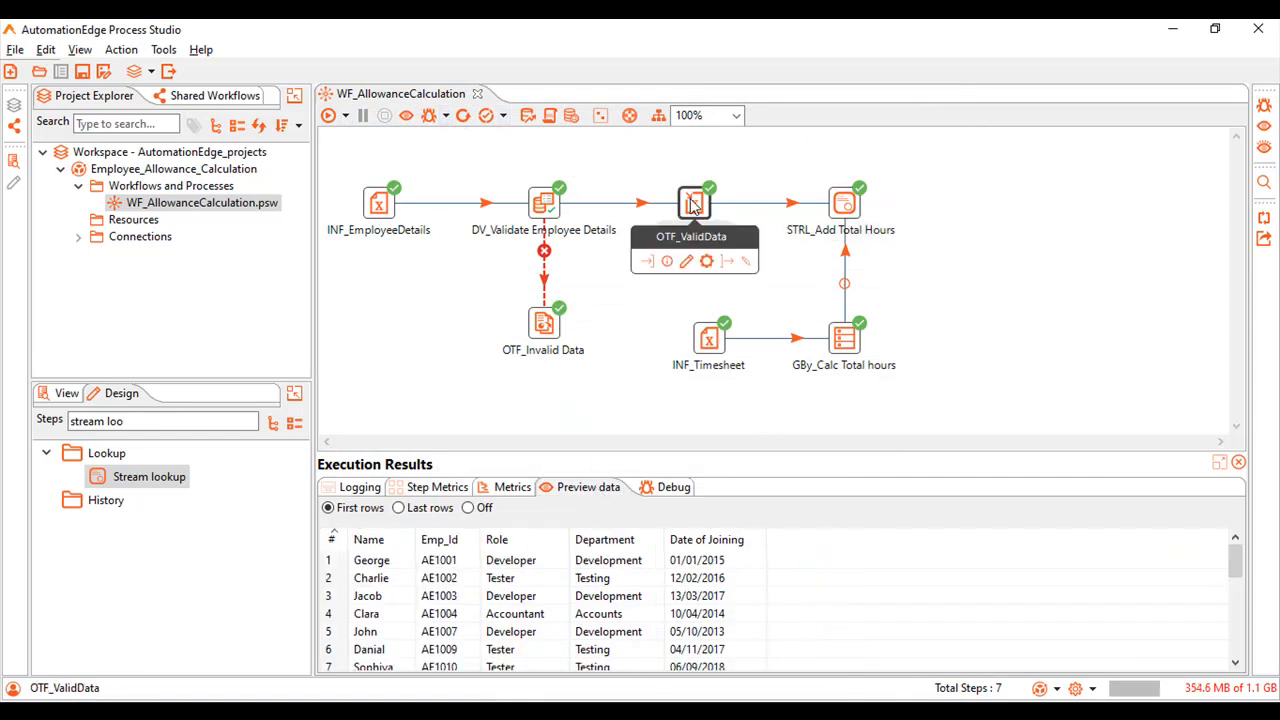
pyautogui.click(708, 338)
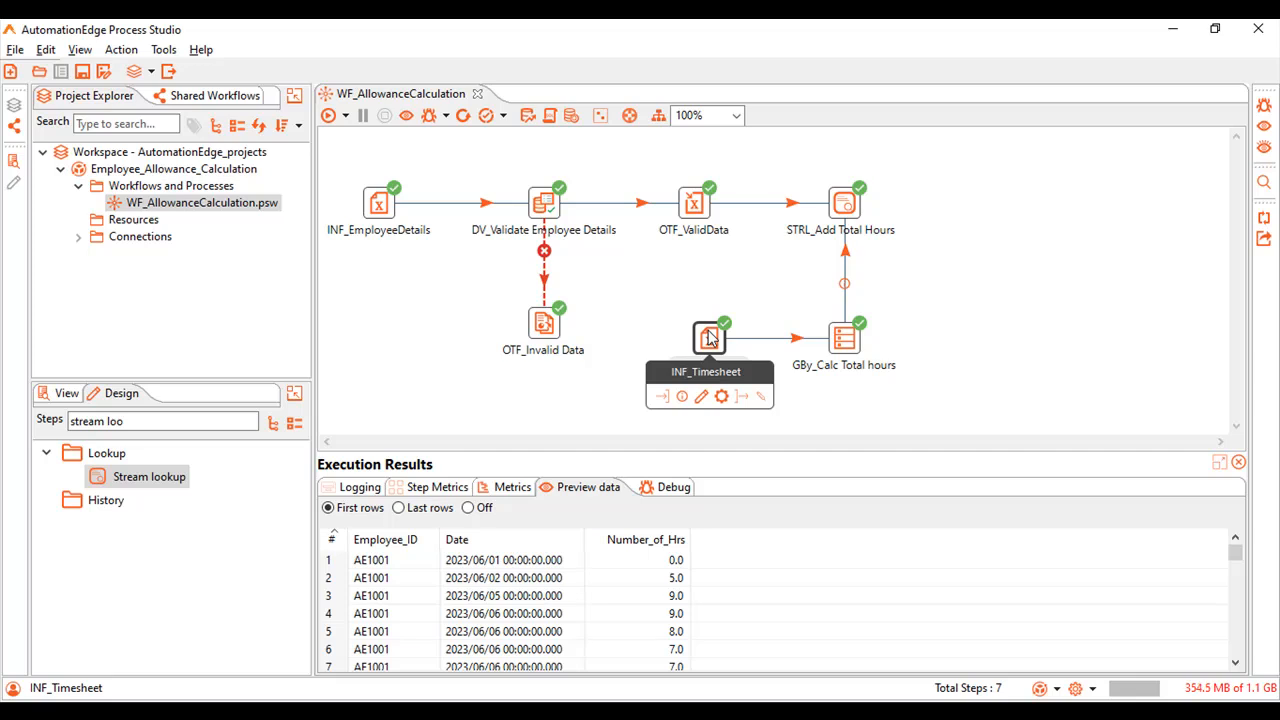
pyautogui.click(843, 338)
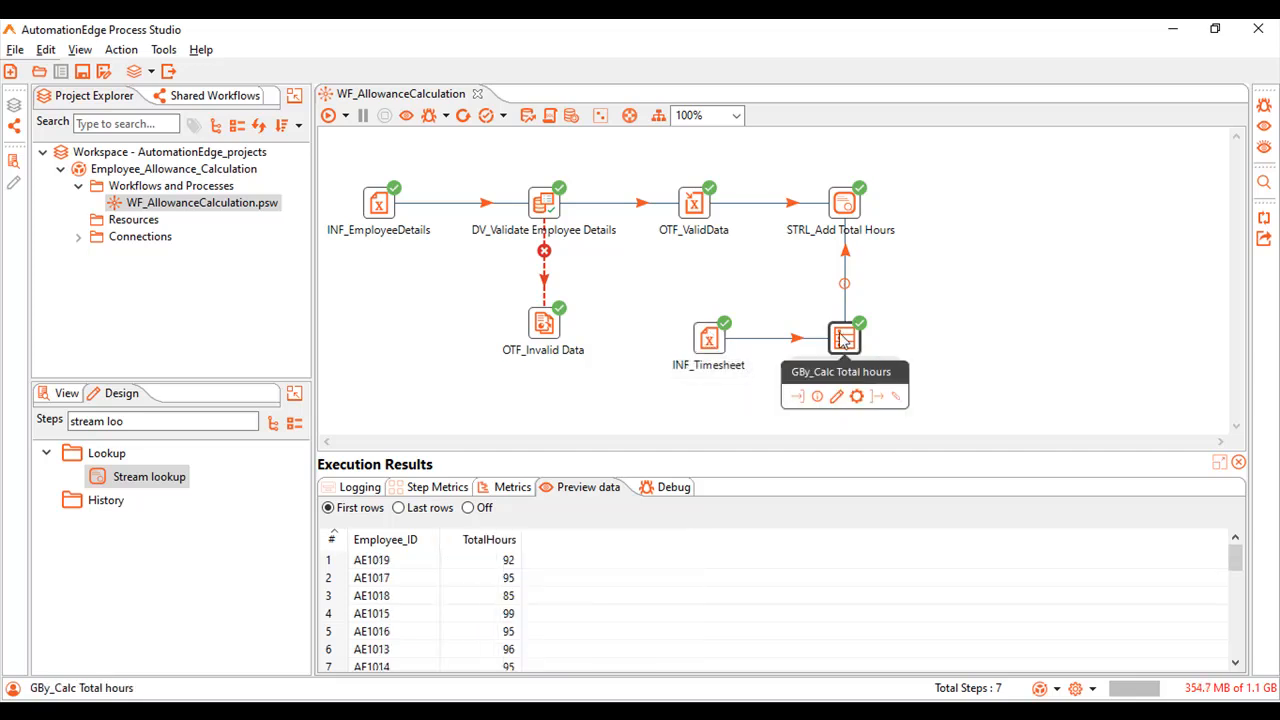
pyautogui.click(843, 205)
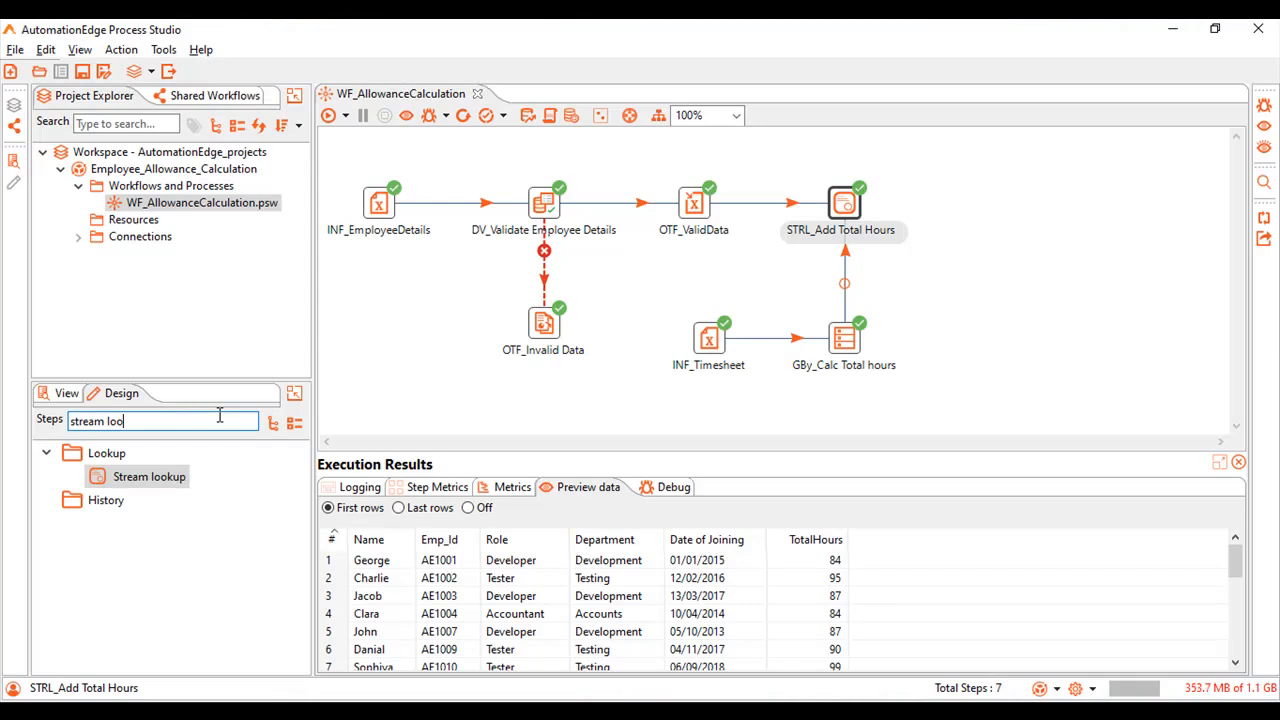
# Add a Microsoft Excel Input step beside GBy_Calc Total hours and rename it INF_Allowance.
pyautogui.moveTo(219, 416); pyautogui.dragTo(35, 410)
pyautogui.write('excel')
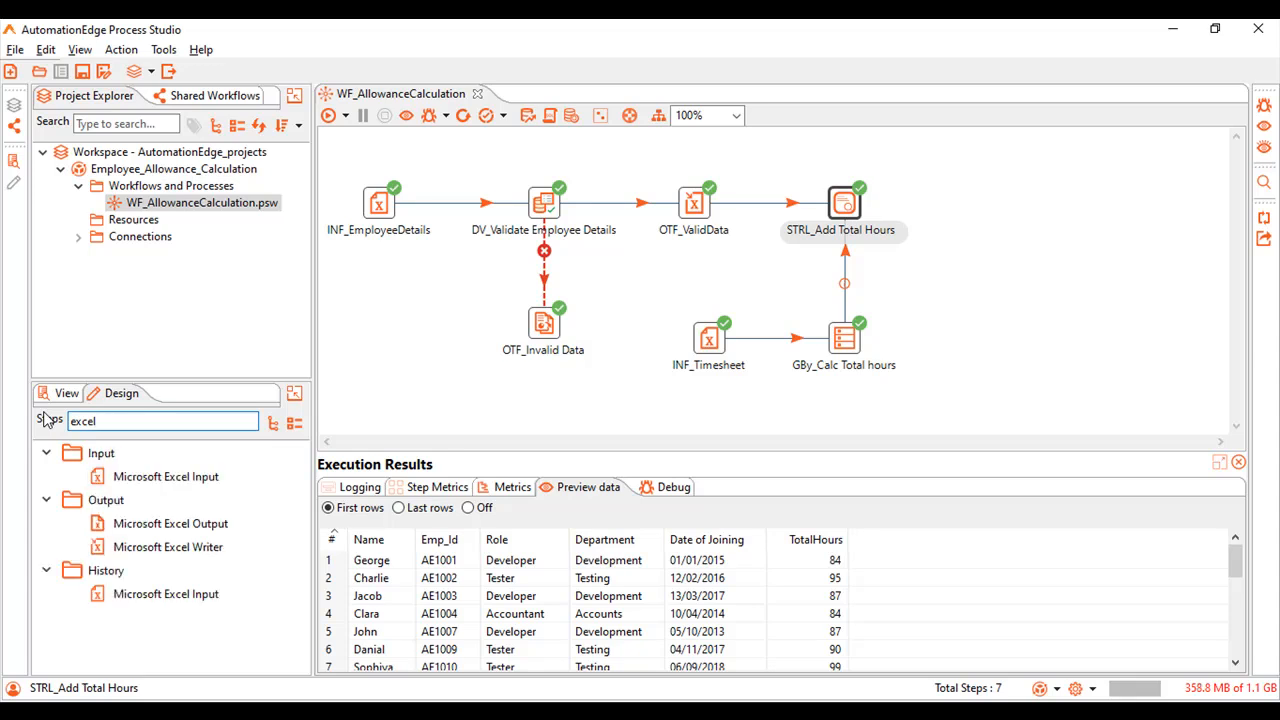
pyautogui.moveTo(165, 476); pyautogui.dragTo(966, 340)
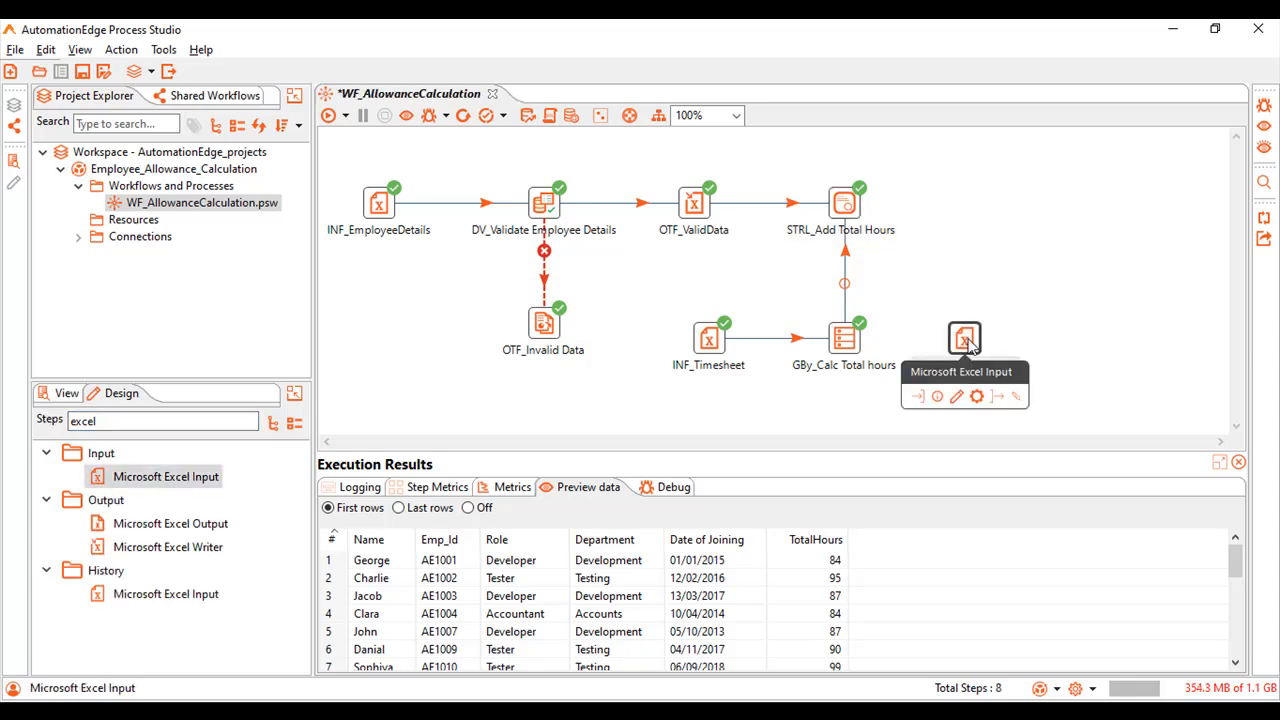
pyautogui.doubleClick(968, 342)
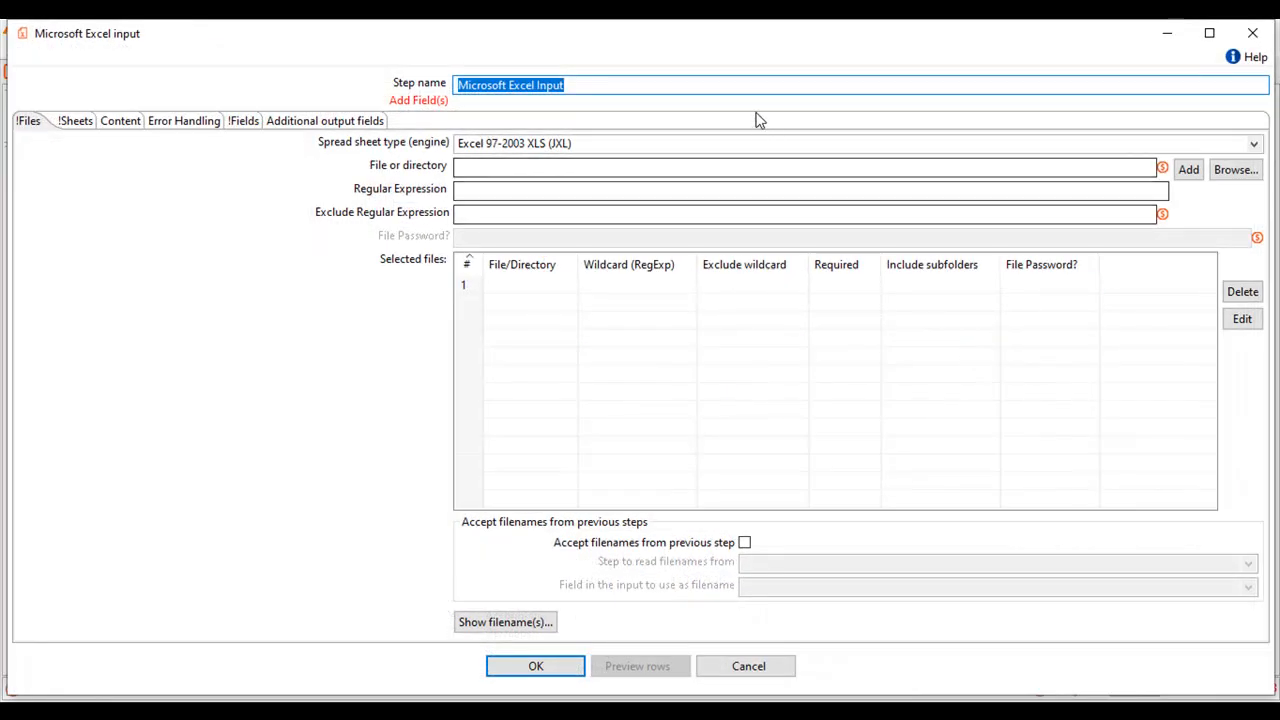
pyautogui.write('INF_Allowance')
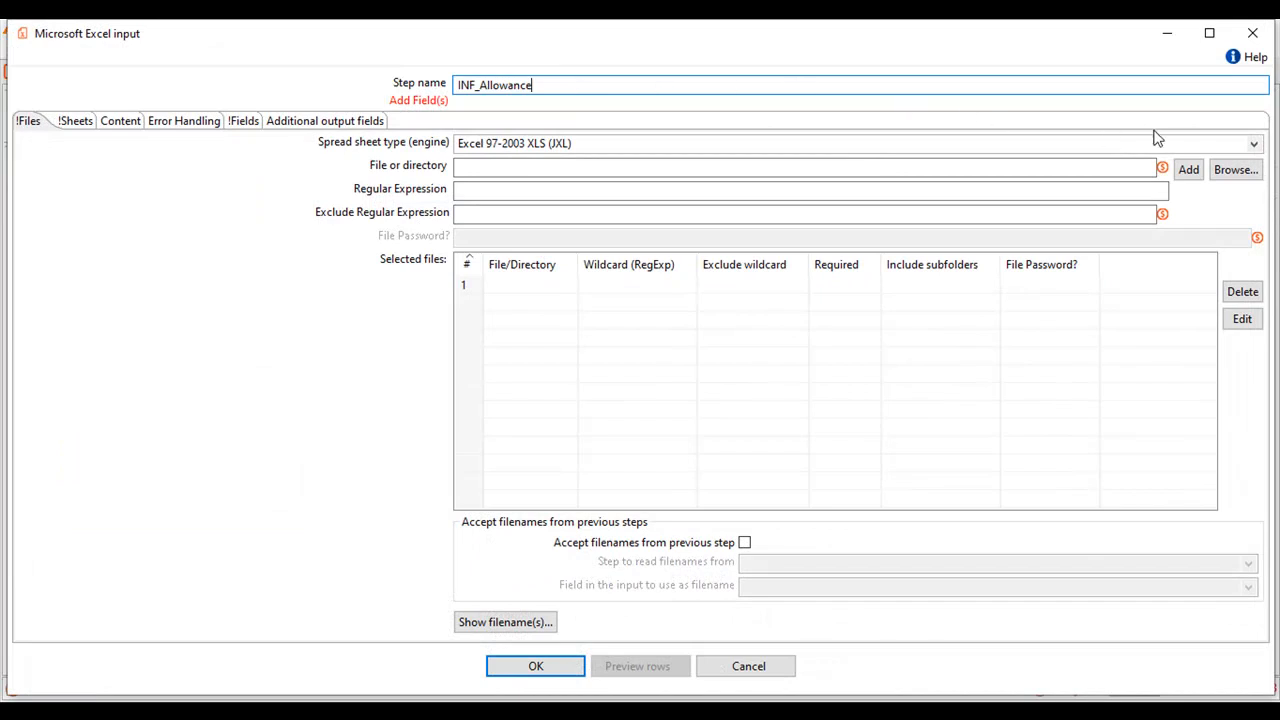
# Set the spreadsheet type to Excel 2007 XLSX (Apache POI Streaming) and add AllowanceInput.xlsx from the Input folder to the selected files.
pyautogui.click(1252, 147)
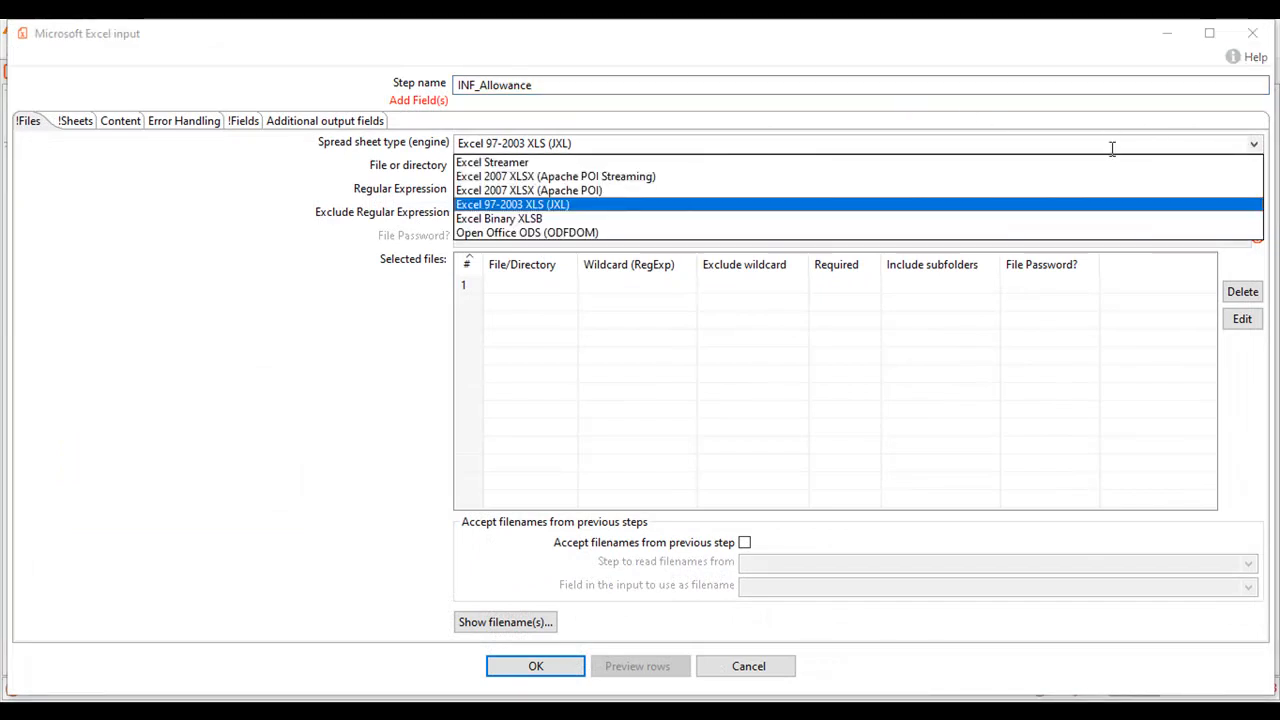
pyautogui.click(1012, 177)
pyautogui.click(1229, 180)
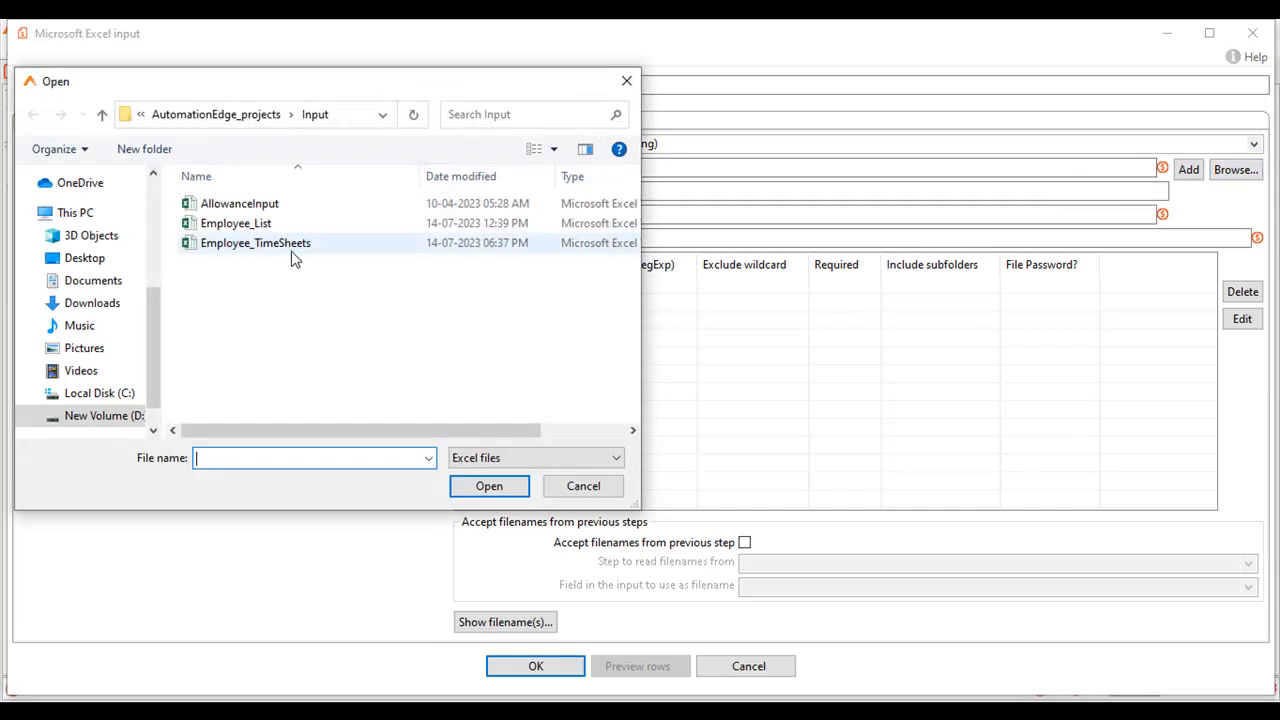
pyautogui.doubleClick(240, 204)
pyautogui.click(1195, 176)
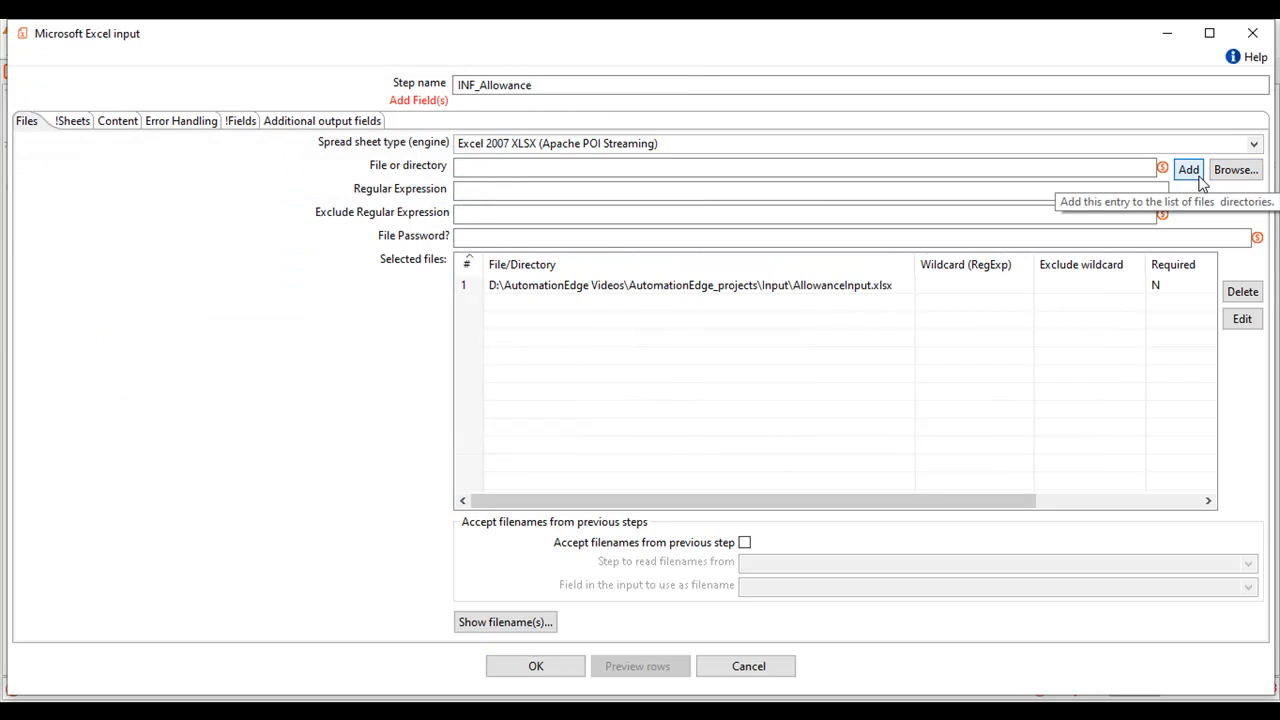
# Choose Sheet1 as the sheet to read, get the fields from its header row and accept the Excel input configuration.
pyautogui.click(84, 128)
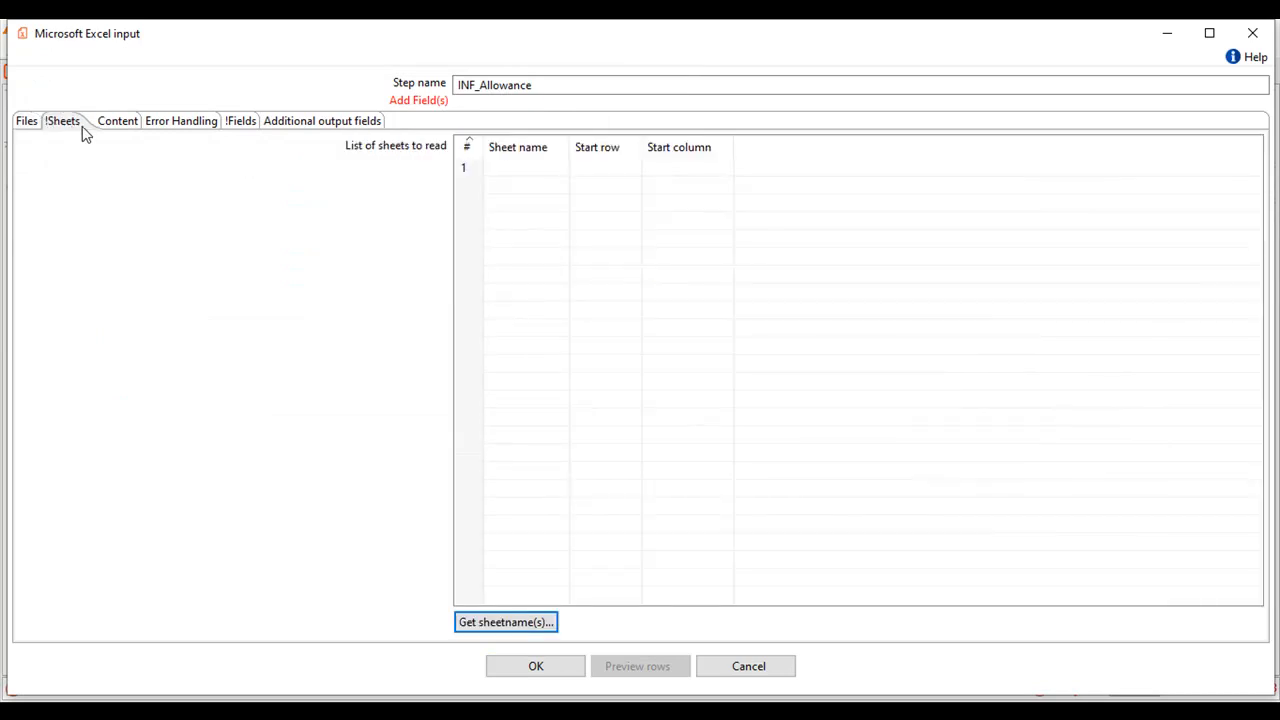
pyautogui.click(507, 625)
pyautogui.doubleClick(566, 289)
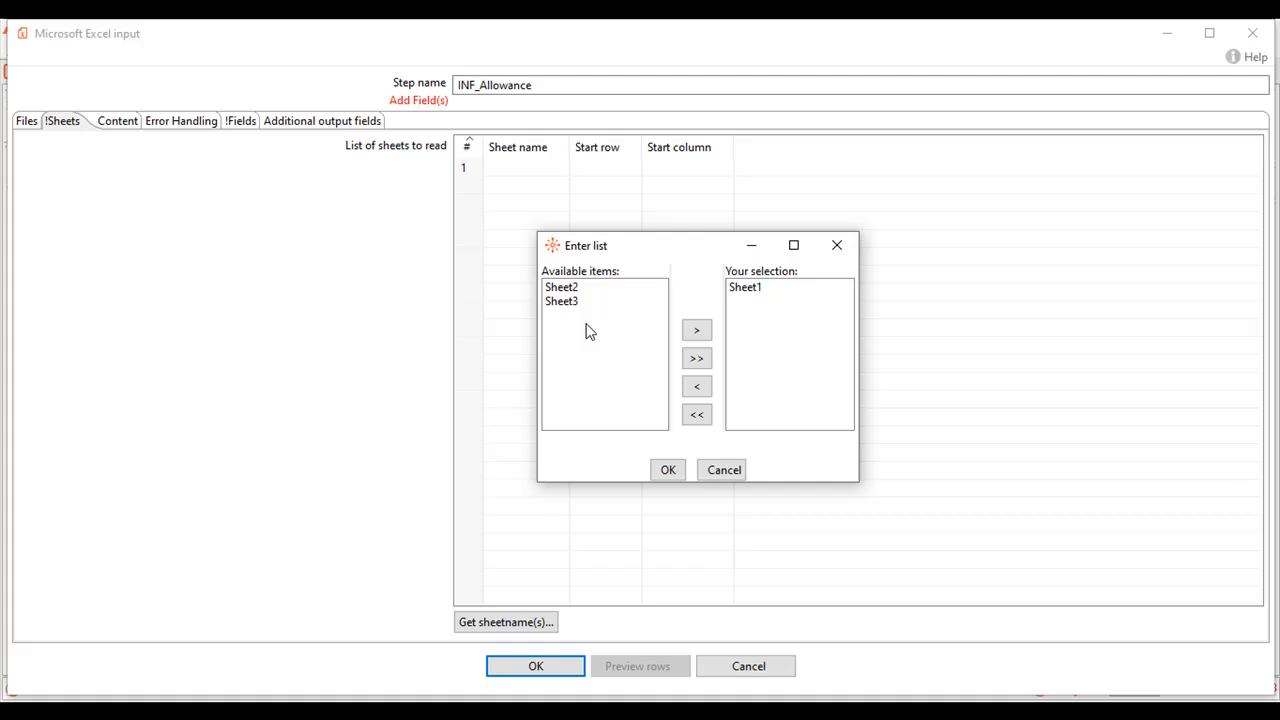
pyautogui.click(667, 471)
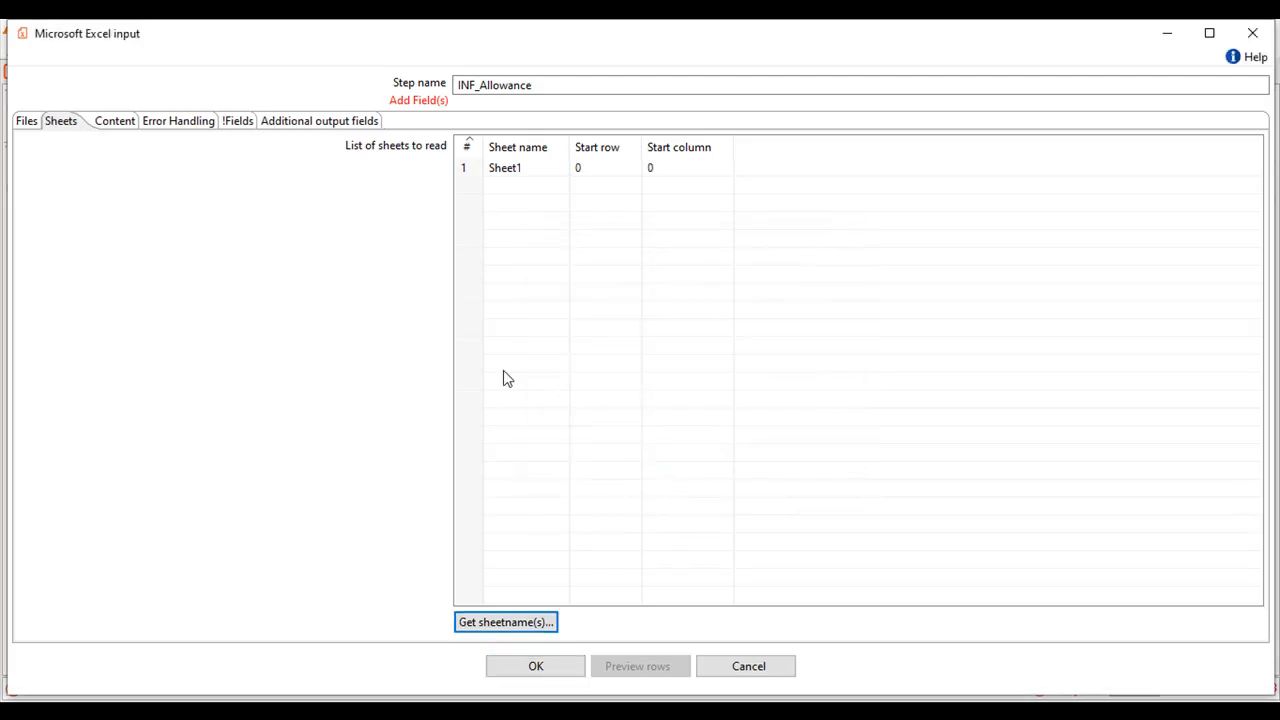
pyautogui.click(240, 133)
pyautogui.click(486, 624)
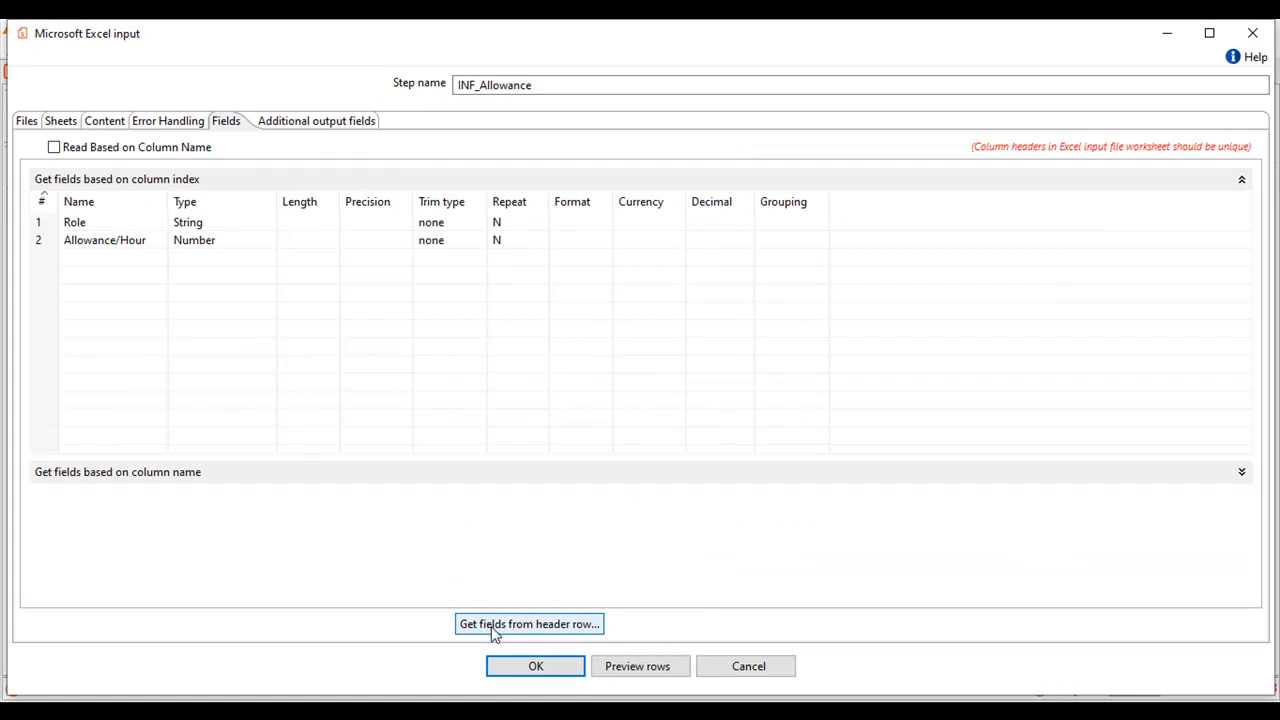
pyautogui.click(520, 664)
# Add a Sort rows step fed by INF_Allowance and rename it SRw_ByRole.
pyautogui.moveTo(970, 340)
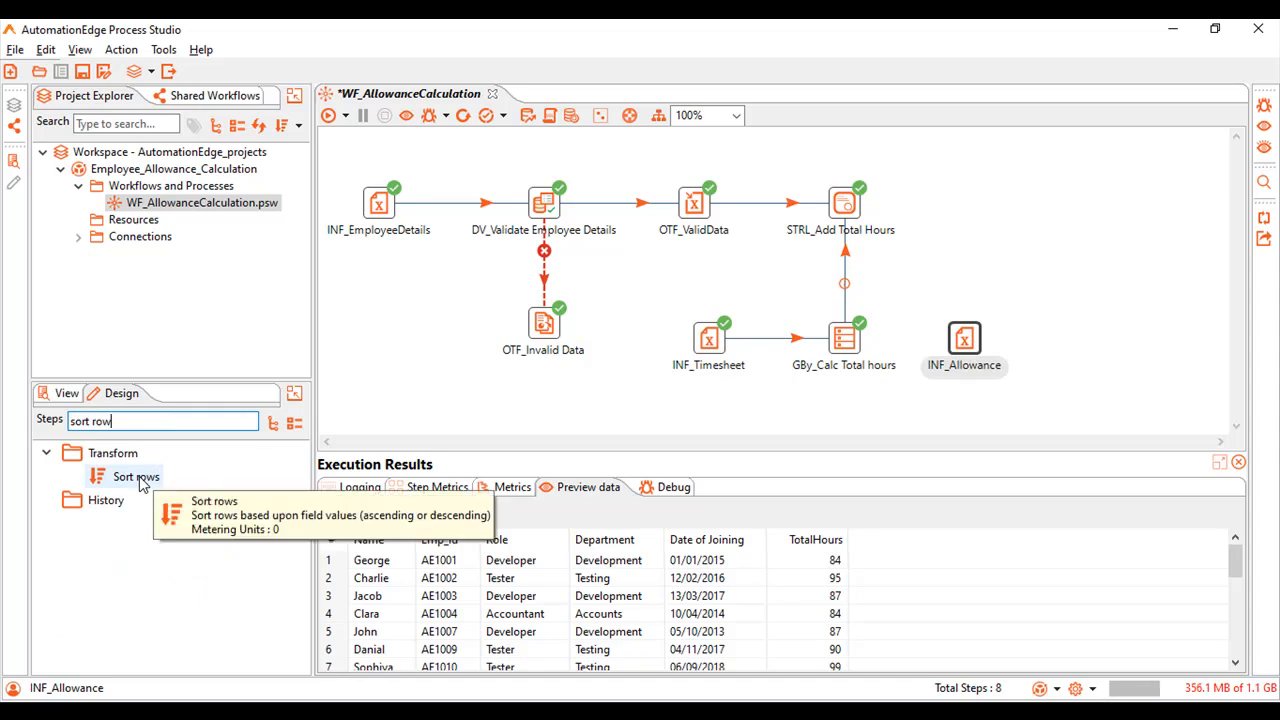
pyautogui.doubleClick(138, 478)
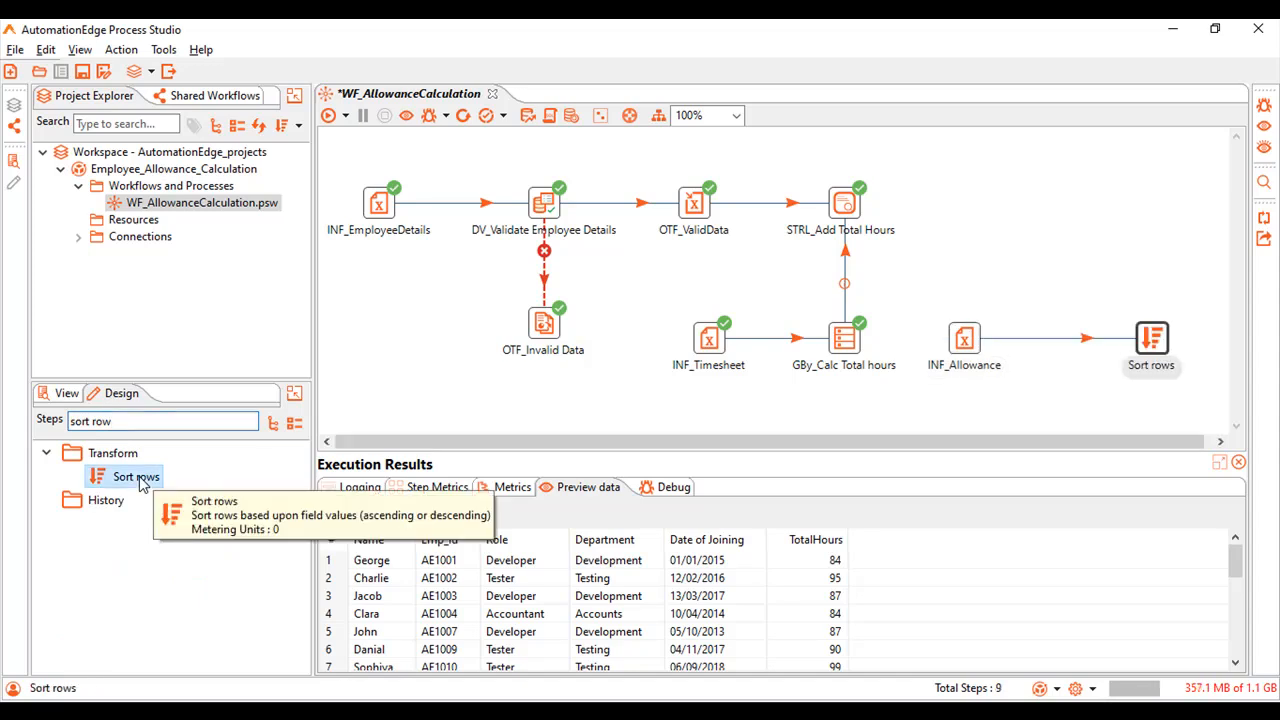
pyautogui.doubleClick(1150, 340)
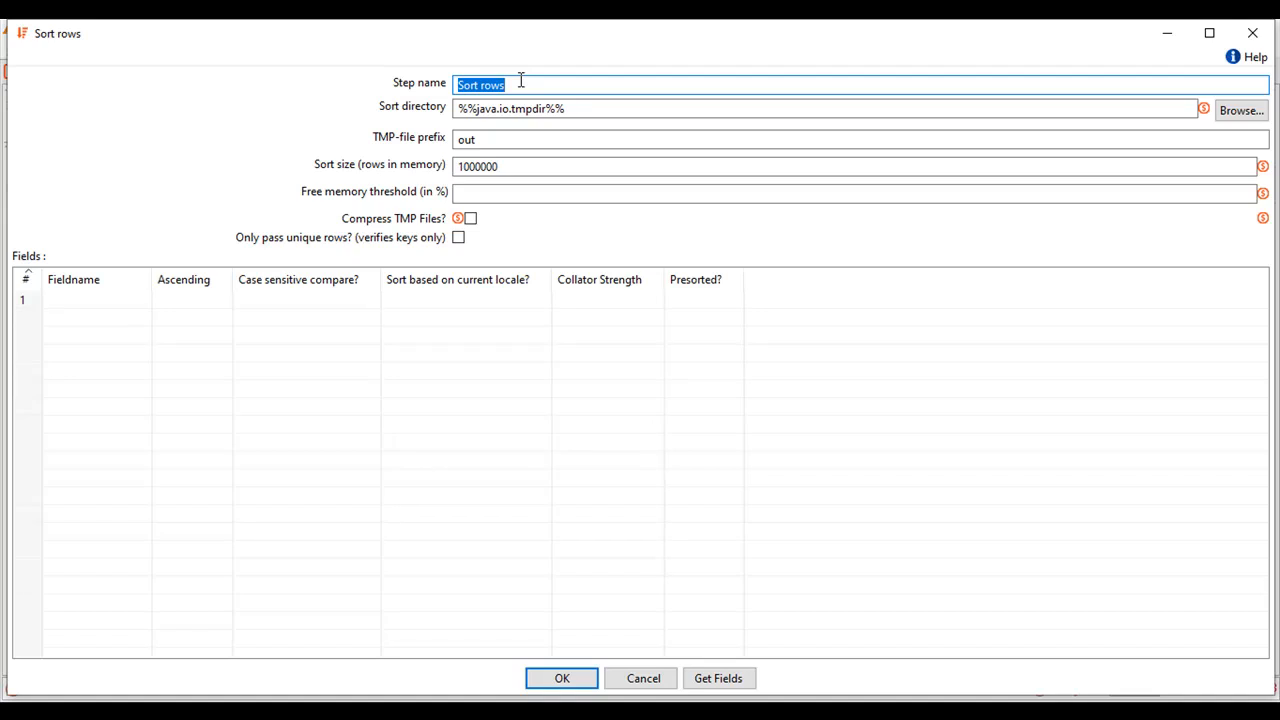
pyautogui.write('SRw_ByRole')
# Sort the rows of SRw_ByRole by the Role field with Ascending set to Y and accept the configuration.
pyautogui.click(88, 311)
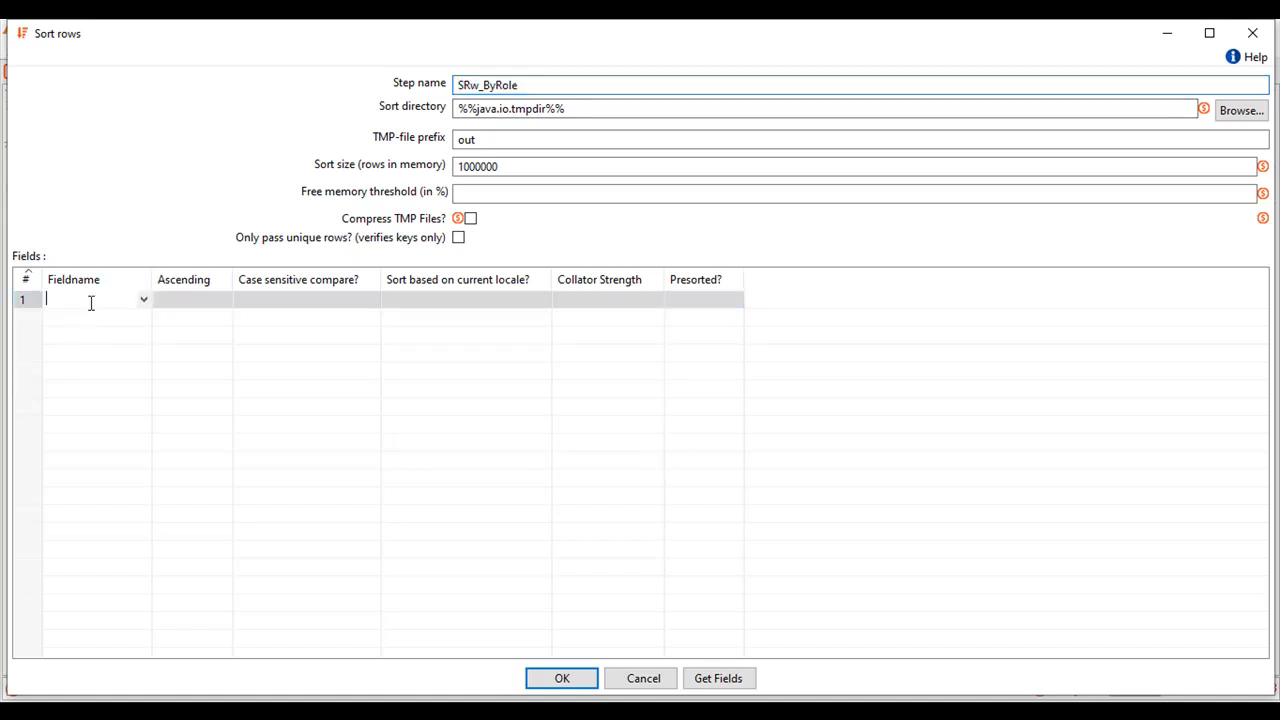
pyautogui.click(142, 302)
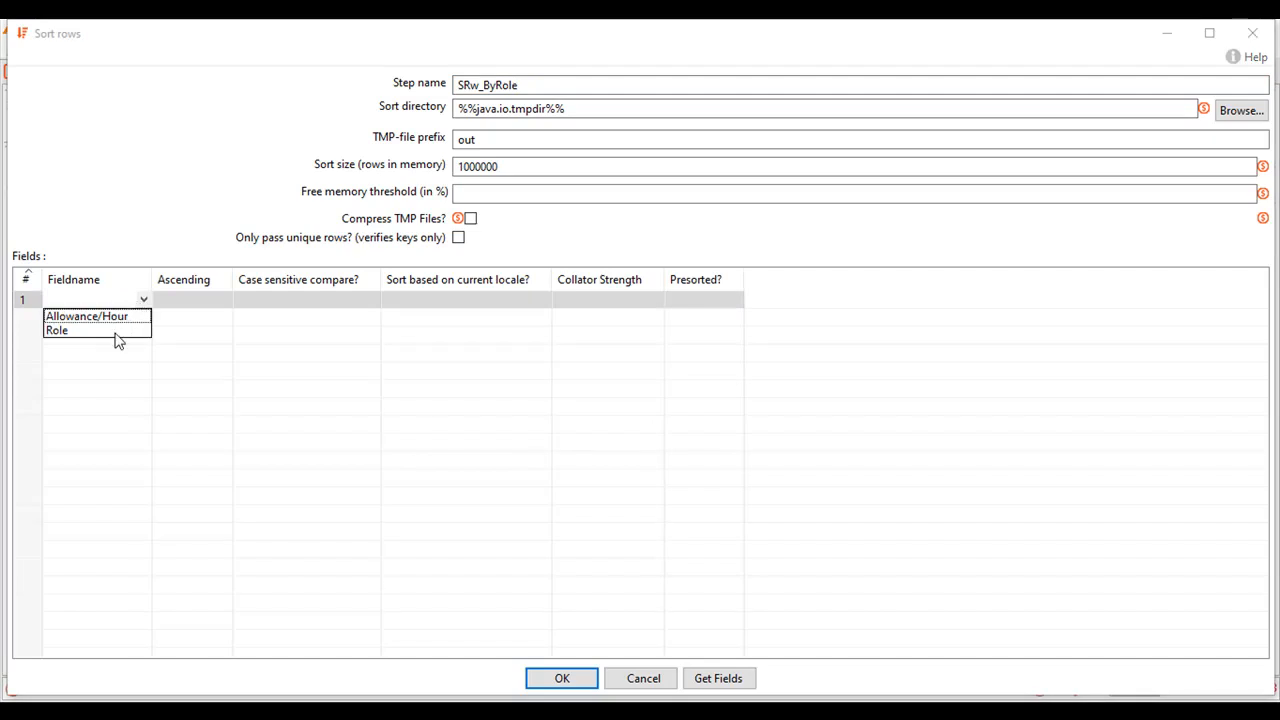
pyautogui.click(119, 331)
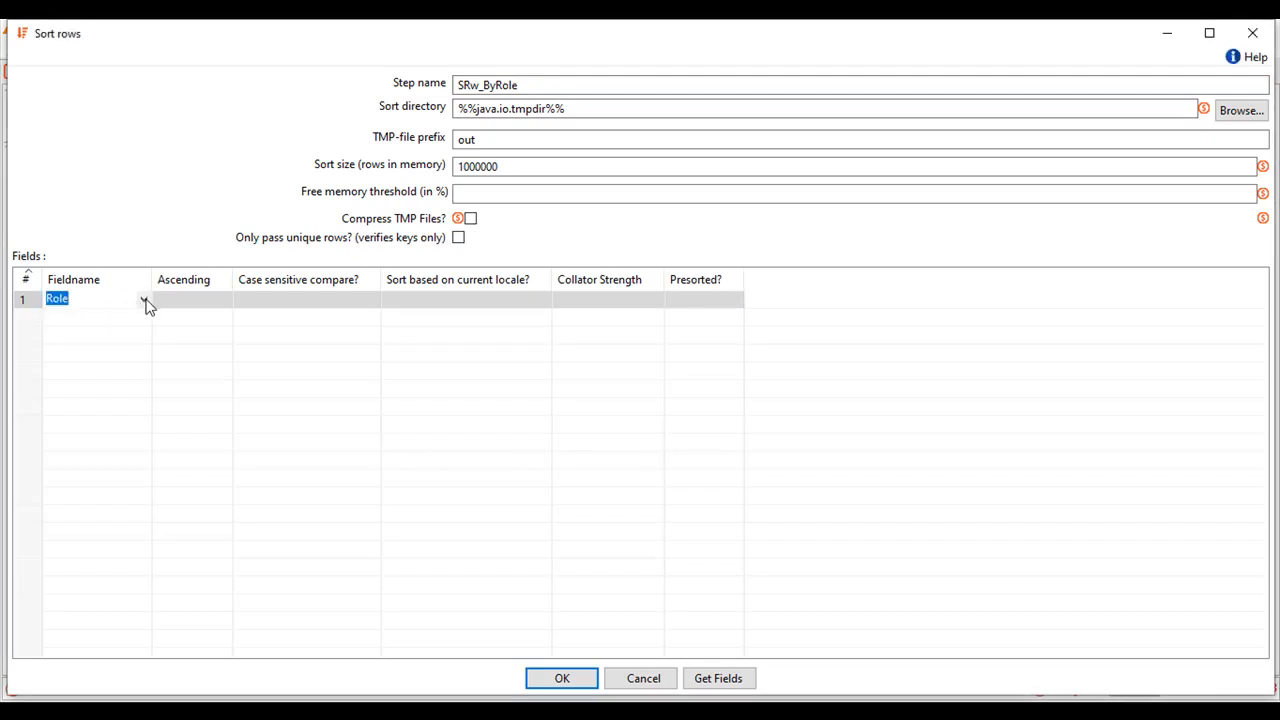
pyautogui.click(189, 305)
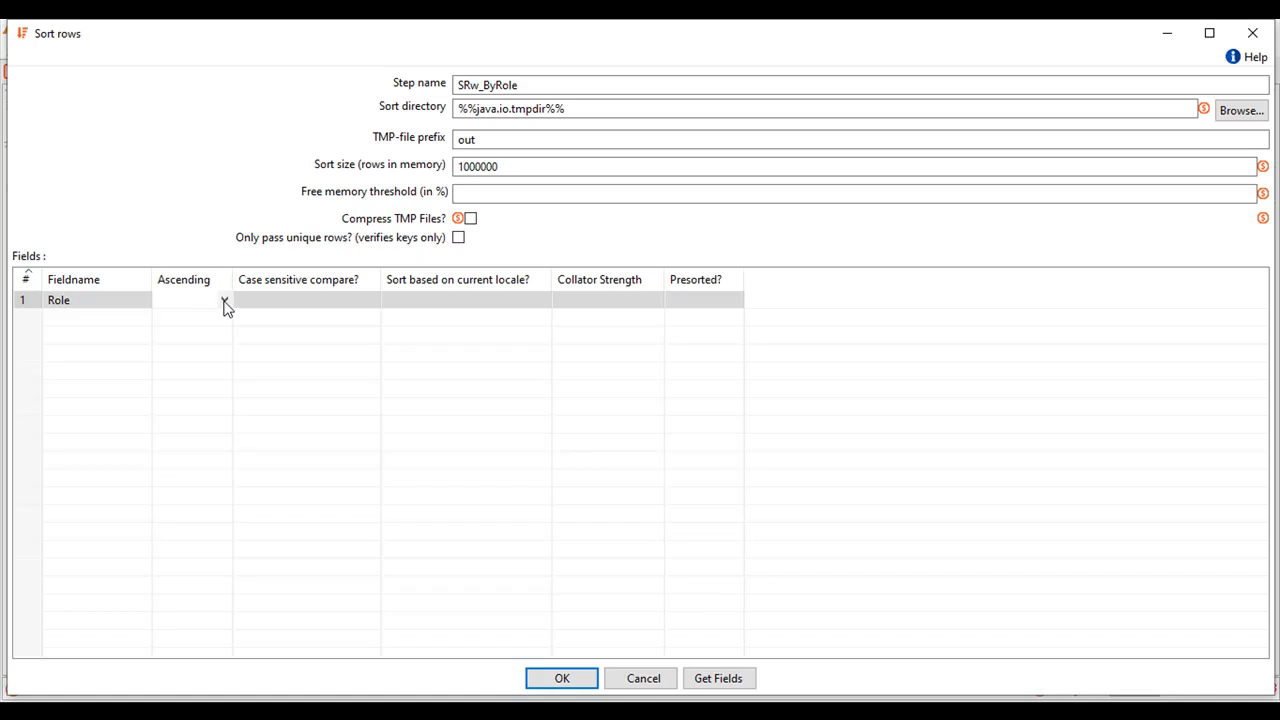
pyautogui.click(225, 305)
pyautogui.click(194, 316)
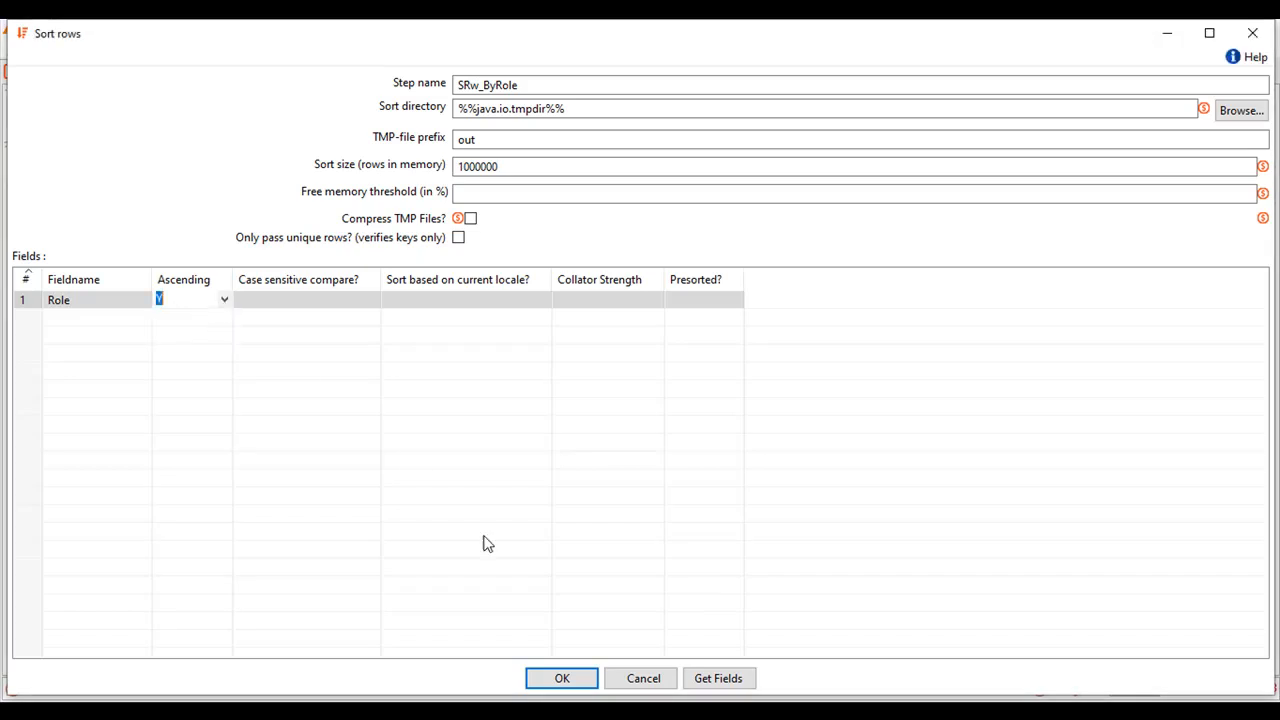
pyautogui.click(566, 678)
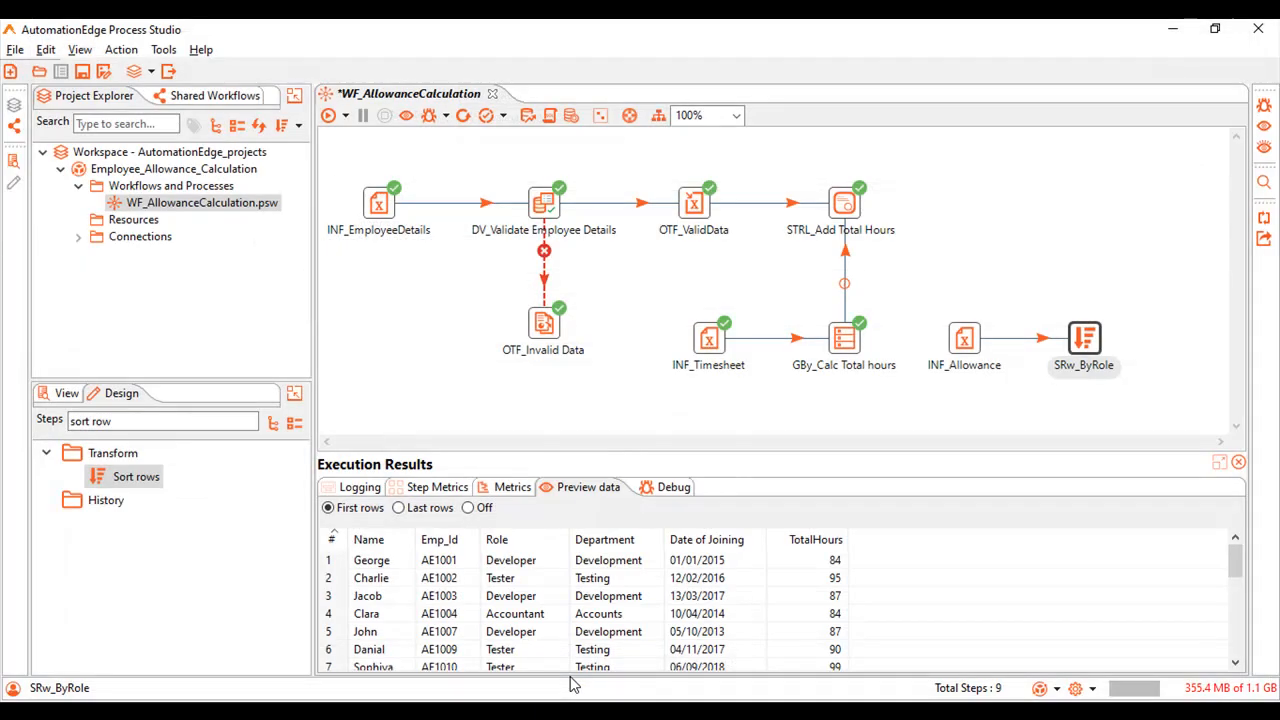
# Add a second Sort rows step fed by STRL_Add Total Hours and rename it SRw_ByRole1.
pyautogui.doubleClick(136, 477)
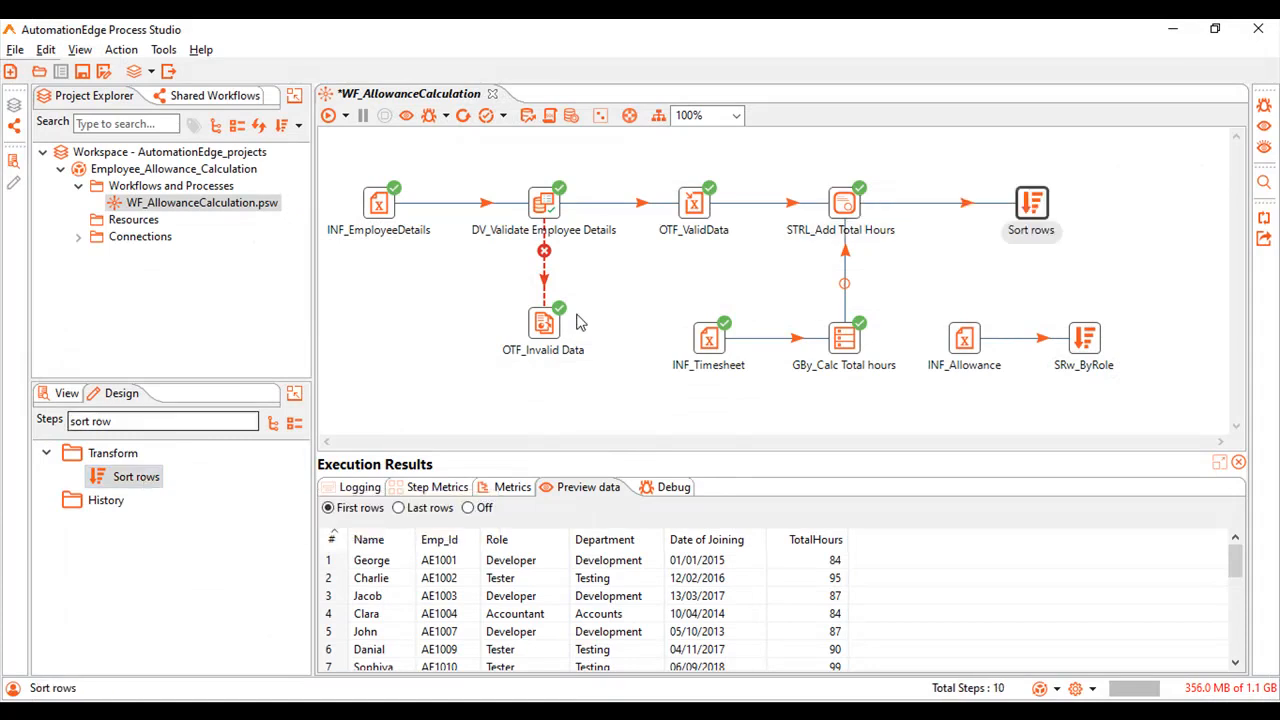
pyautogui.doubleClick(1031, 205)
pyautogui.tripleClick(554, 84)
pyautogui.write('SRw_ByRole1')
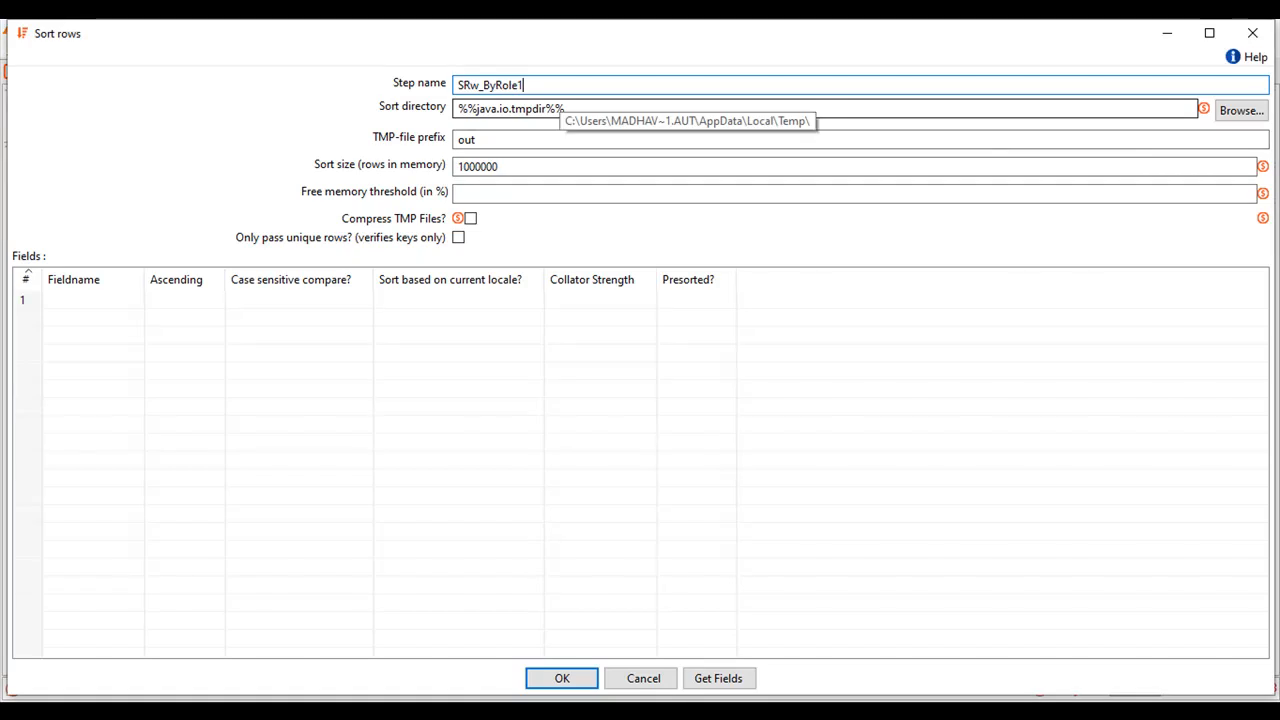
# Set SRw_ByRole1 to sort by Role with Ascending set to Y, accept the configuration and save the workflow.
pyautogui.click(55, 302)
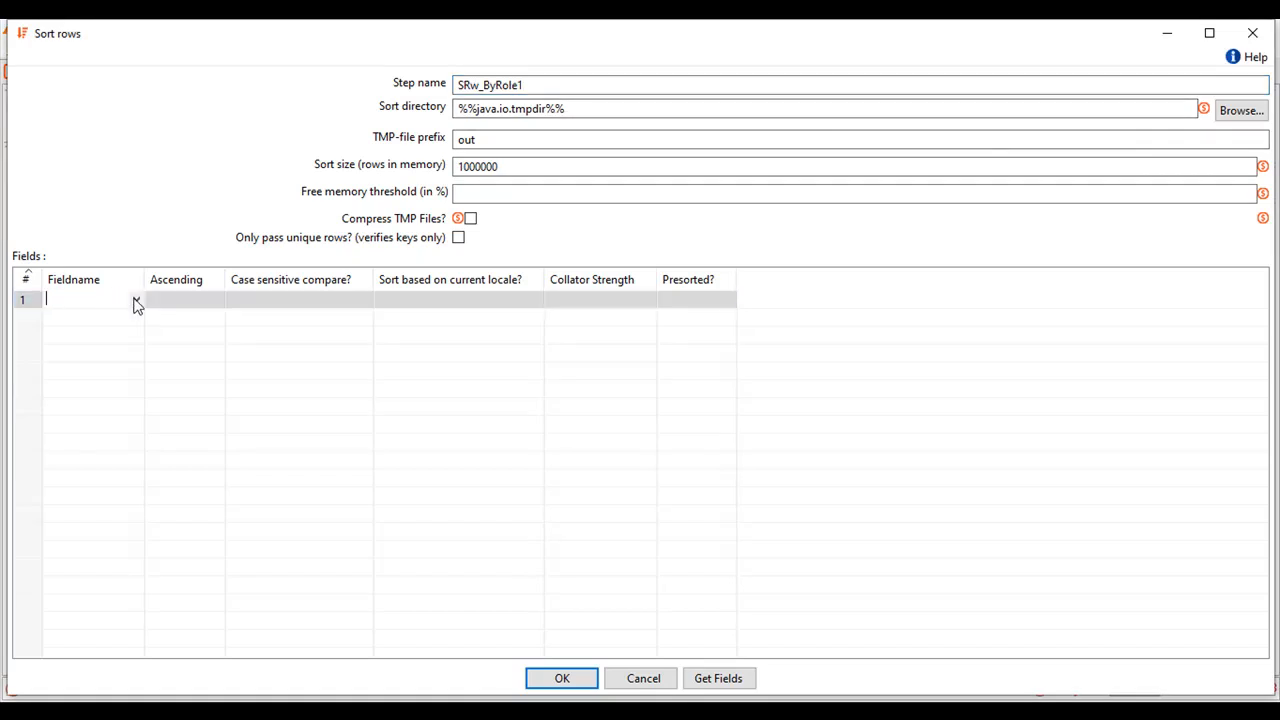
pyautogui.click(136, 300)
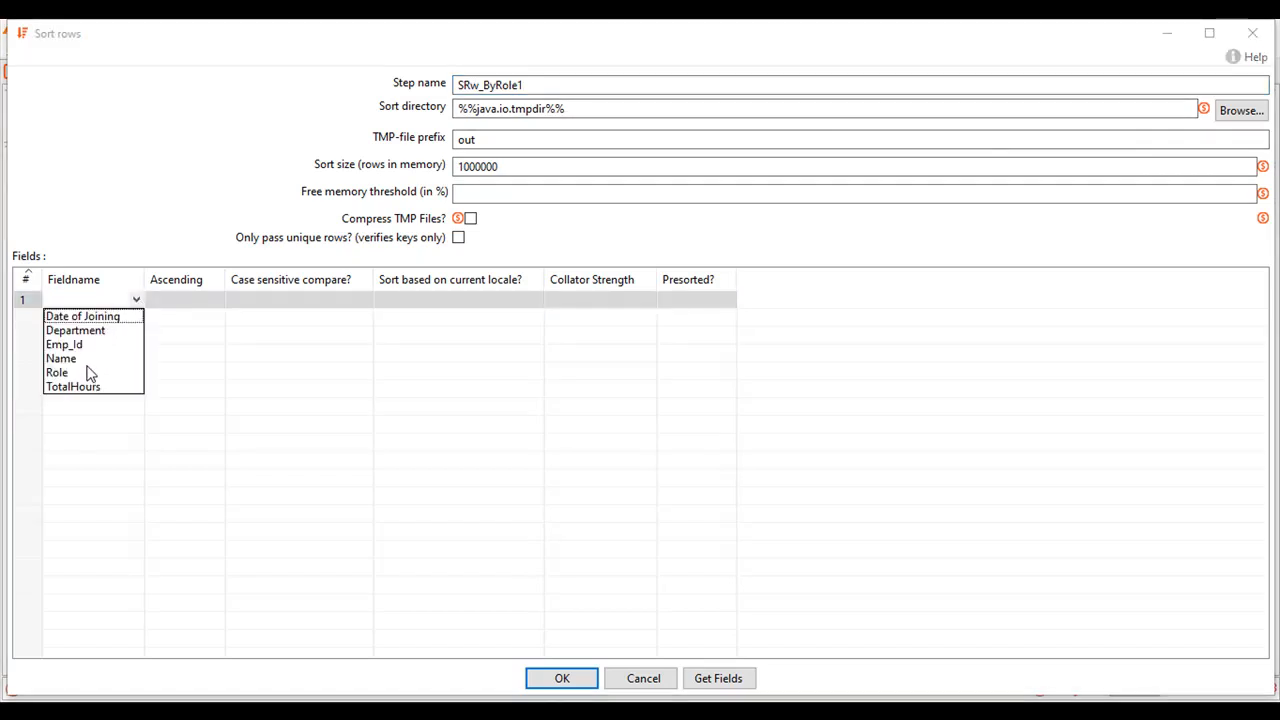
pyautogui.click(87, 372)
pyautogui.click(189, 303)
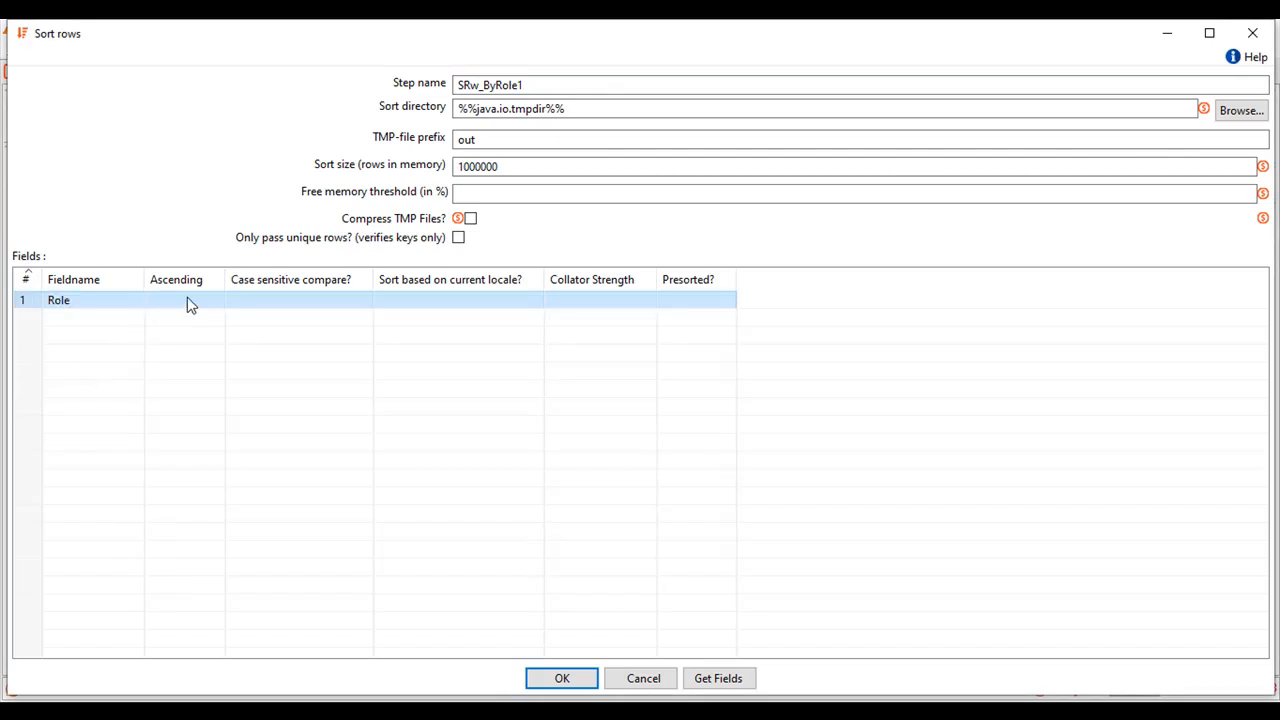
pyautogui.click(216, 303)
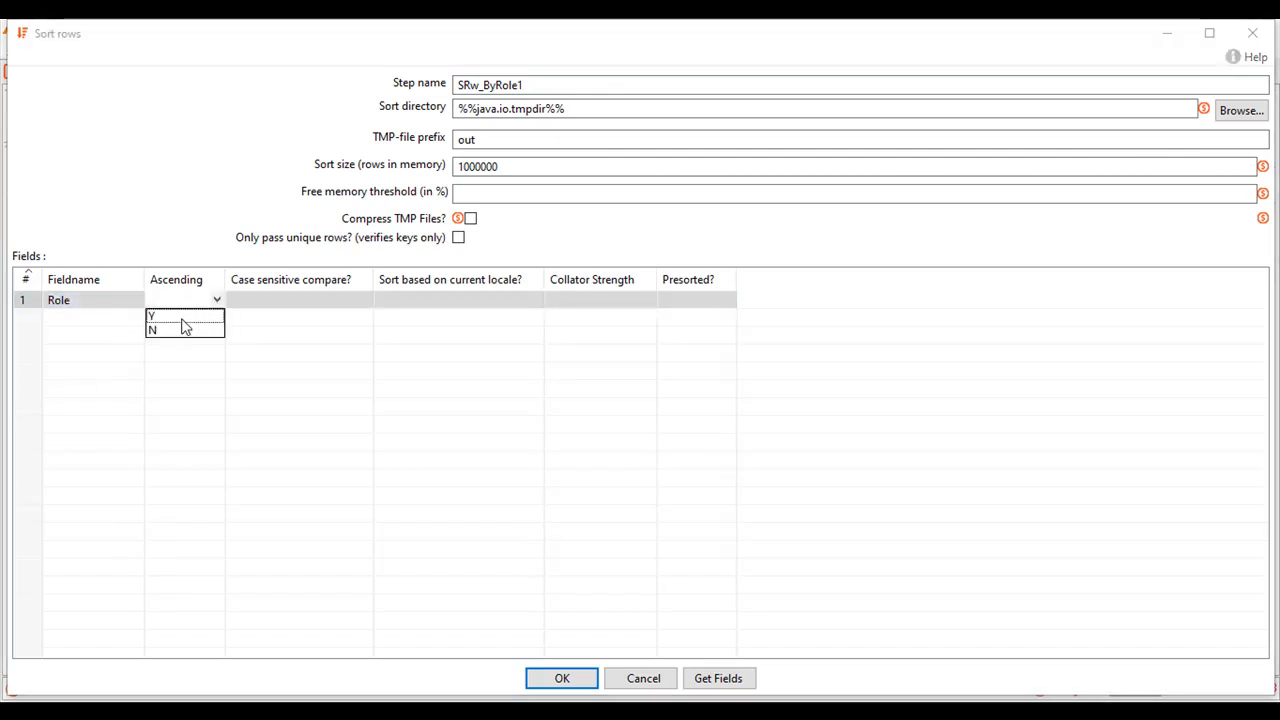
pyautogui.click(181, 318)
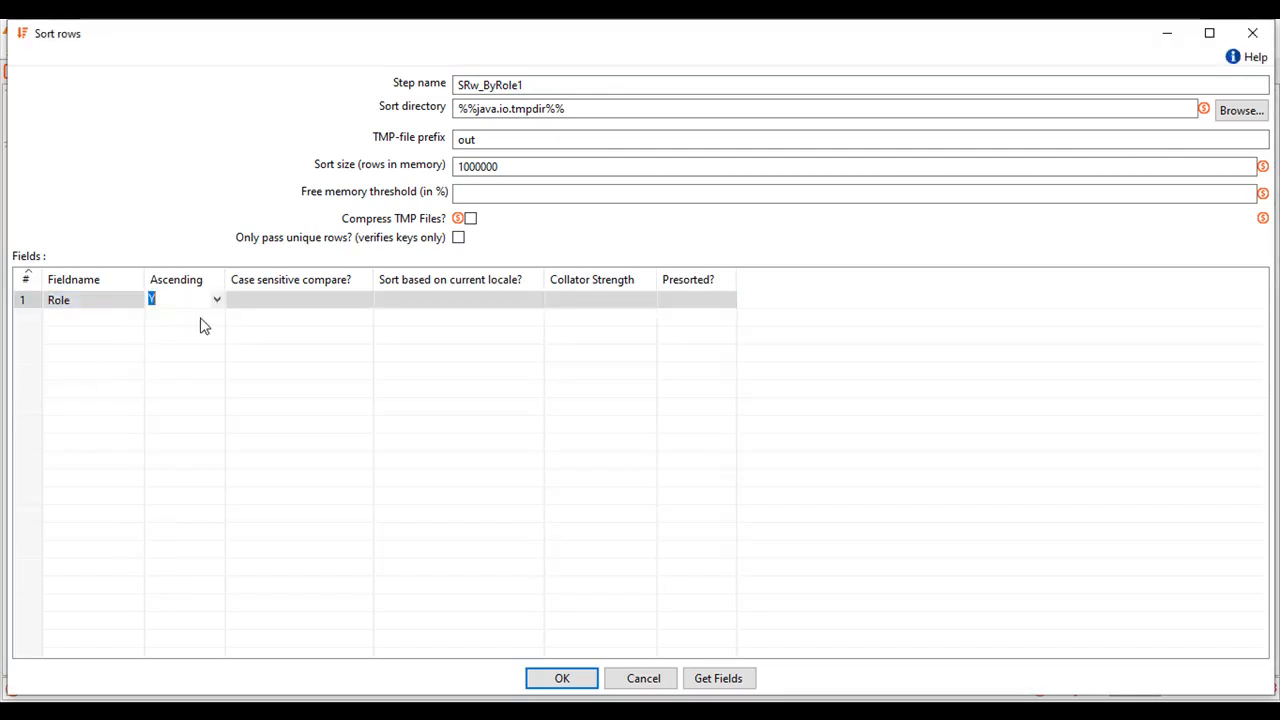
pyautogui.click(566, 677)
pyautogui.hotkey('ctrl', 's')
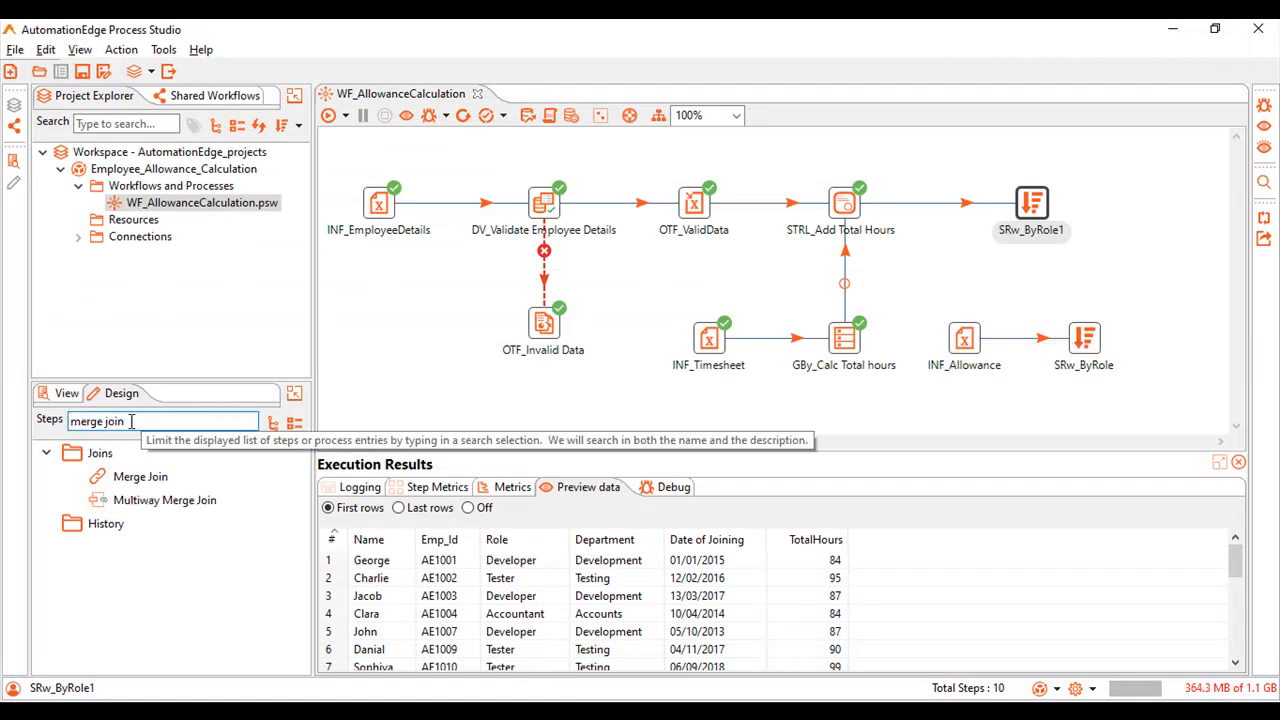
# Add a Merge Join step beside the two sort steps and connect both SRw_ByRole1 and SRw_ByRole to it.
pyautogui.moveTo(140, 477); pyautogui.dragTo(1172, 263)
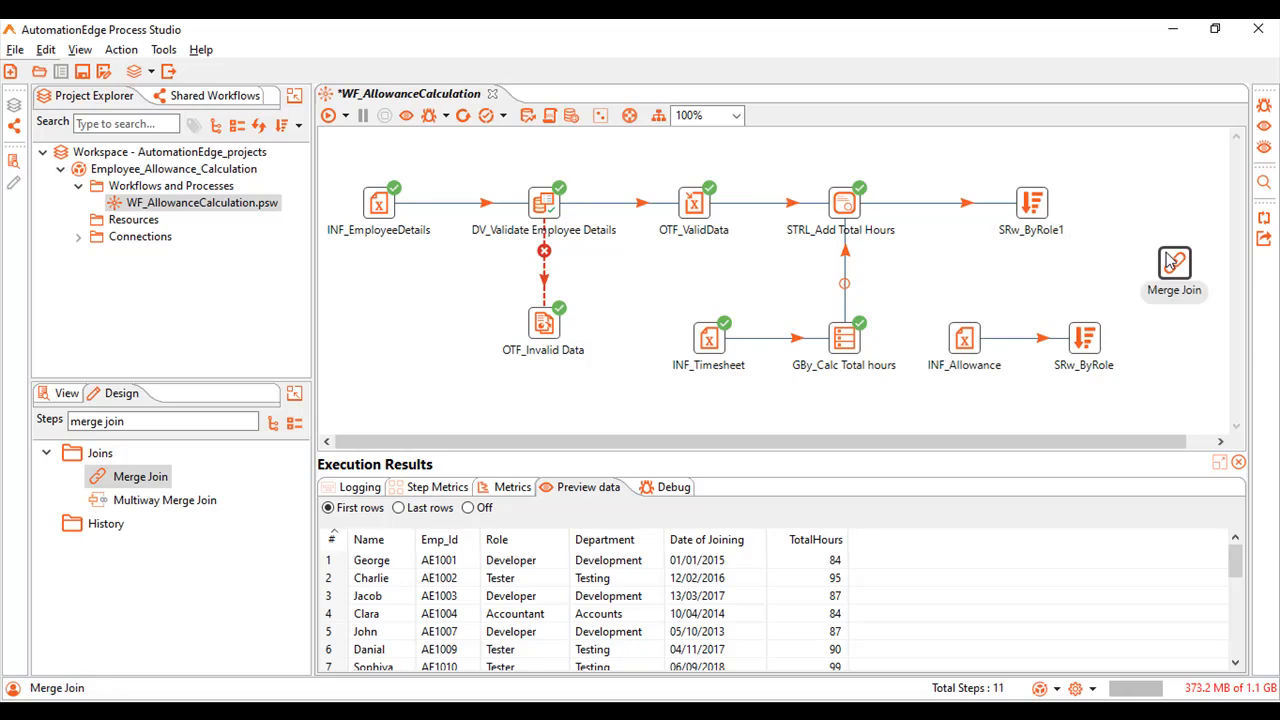
pyautogui.moveTo(1005, 202)
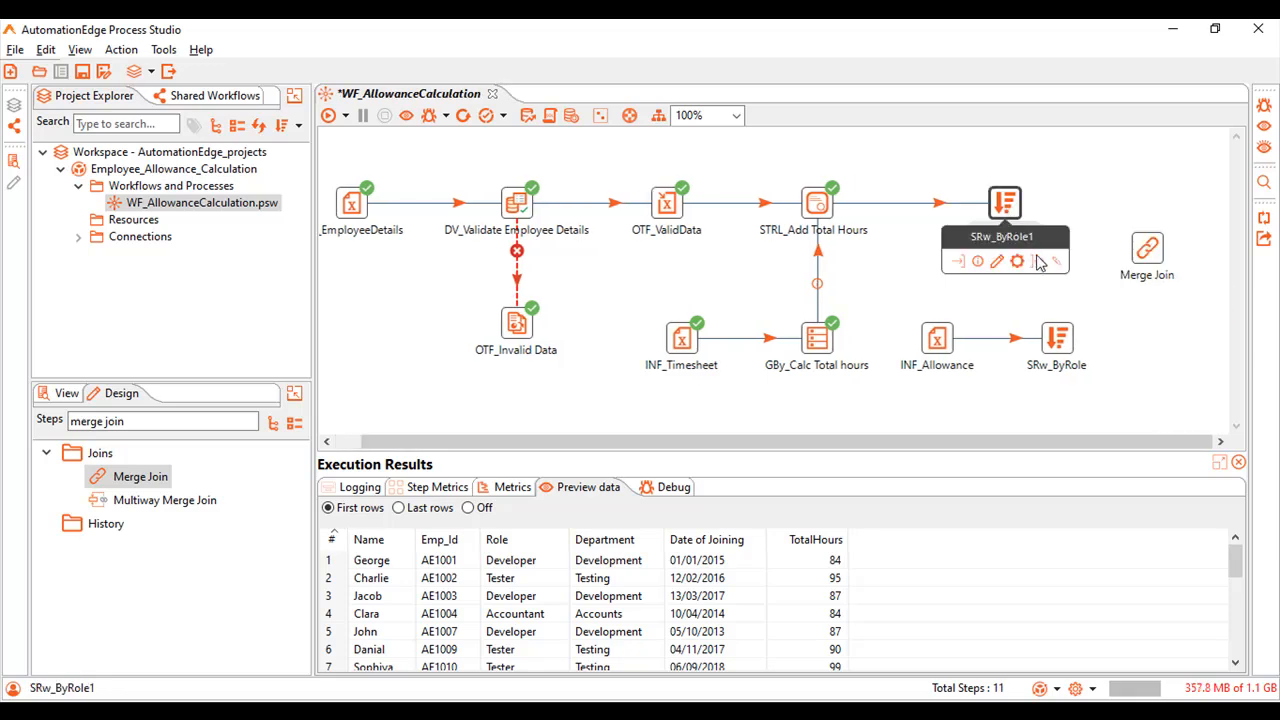
pyautogui.moveTo(1038, 260); pyautogui.dragTo(1148, 258)
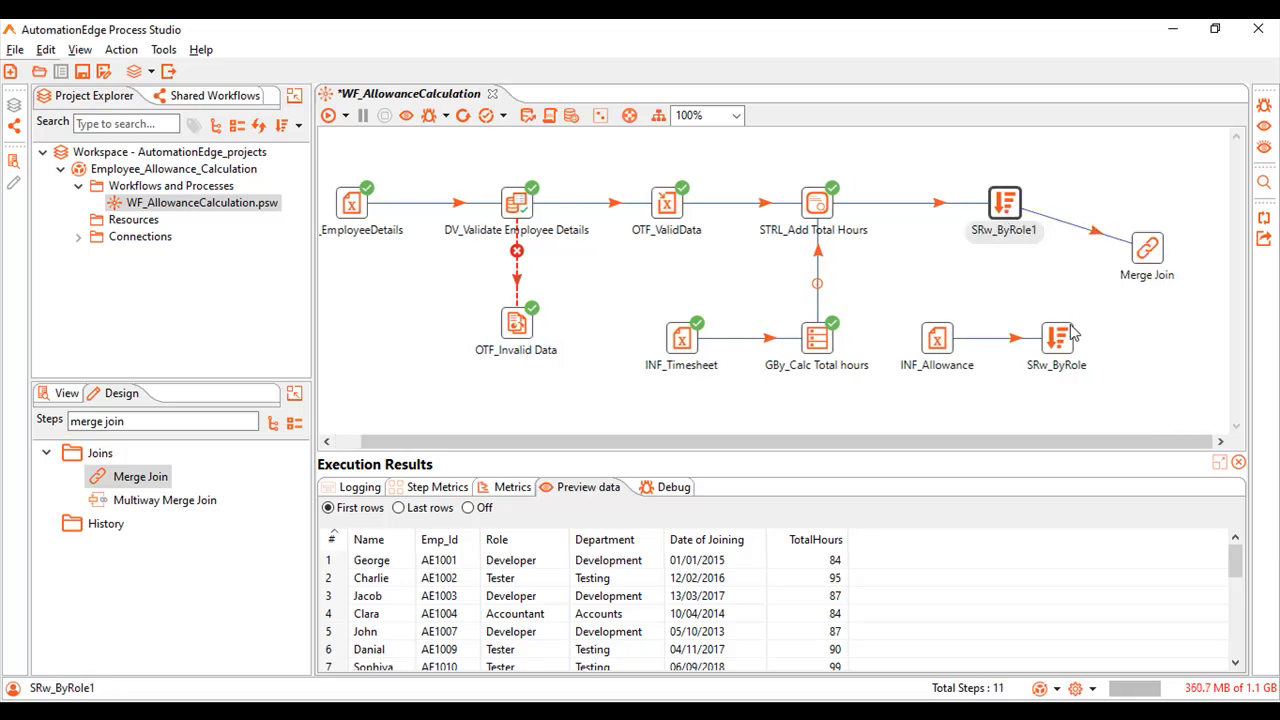
pyautogui.moveTo(1062, 340)
pyautogui.moveTo(1117, 362); pyautogui.dragTo(1142, 262)
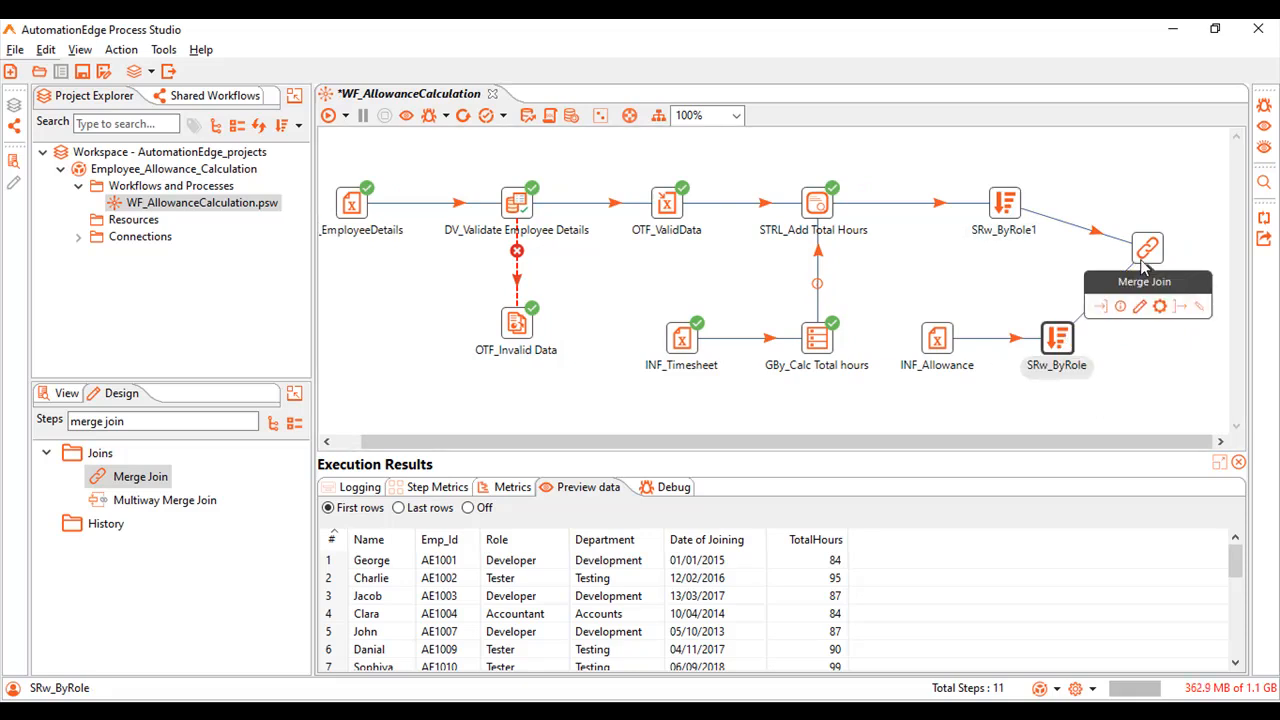
# Rename the Merge Join step MJ_ByRole, with SRw_ByRole1 as first step, SRw_ByRole as second step and INNER as join type.
pyautogui.click(1146, 256)
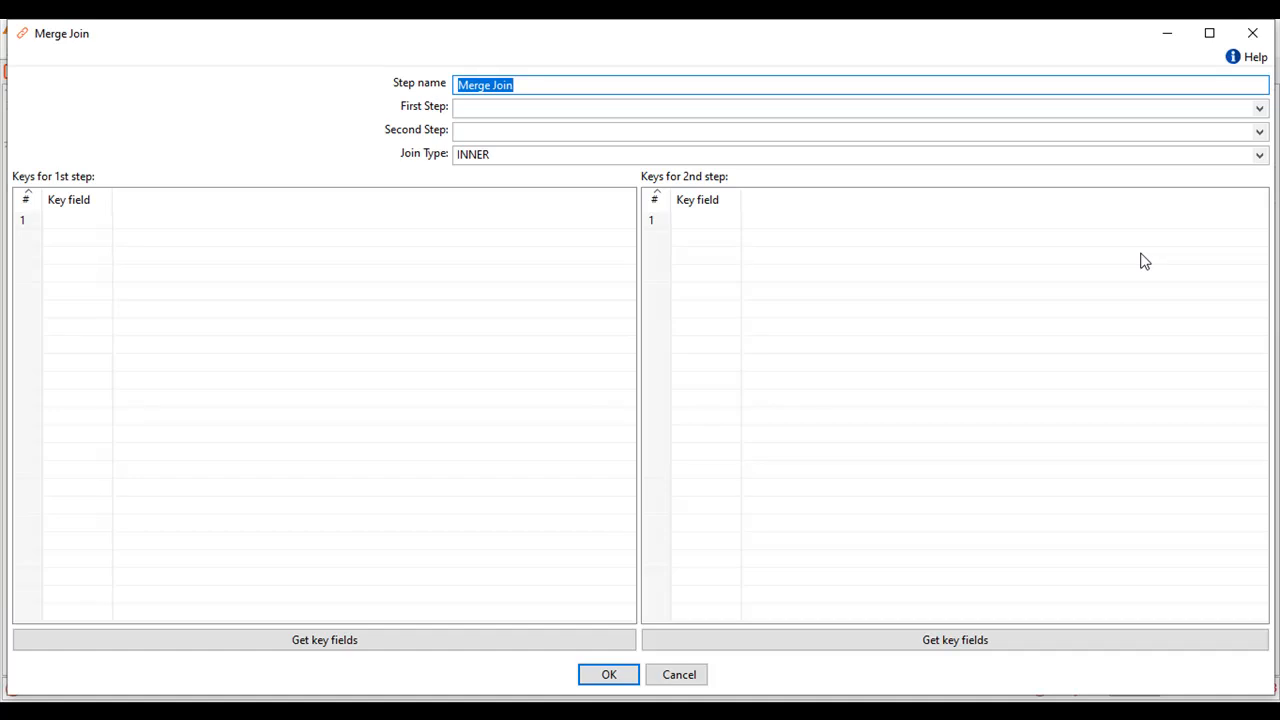
pyautogui.click(1144, 261)
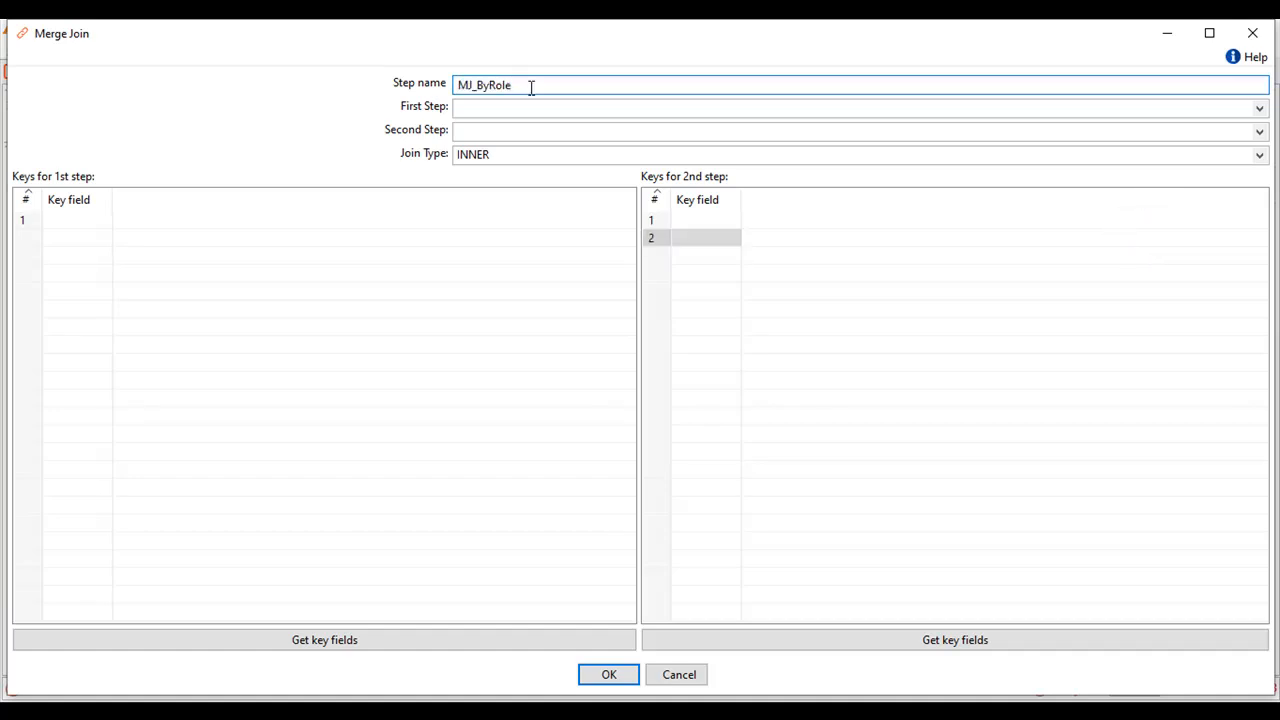
pyautogui.click(1258, 108)
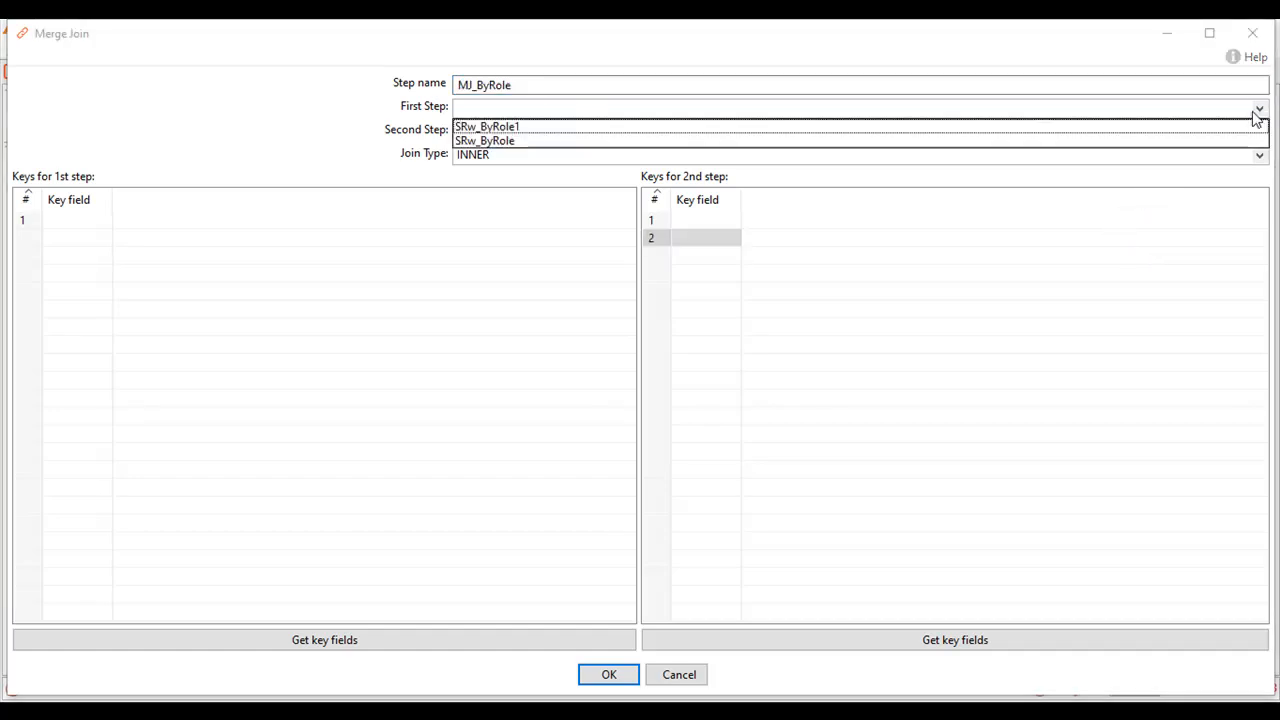
pyautogui.click(1238, 127)
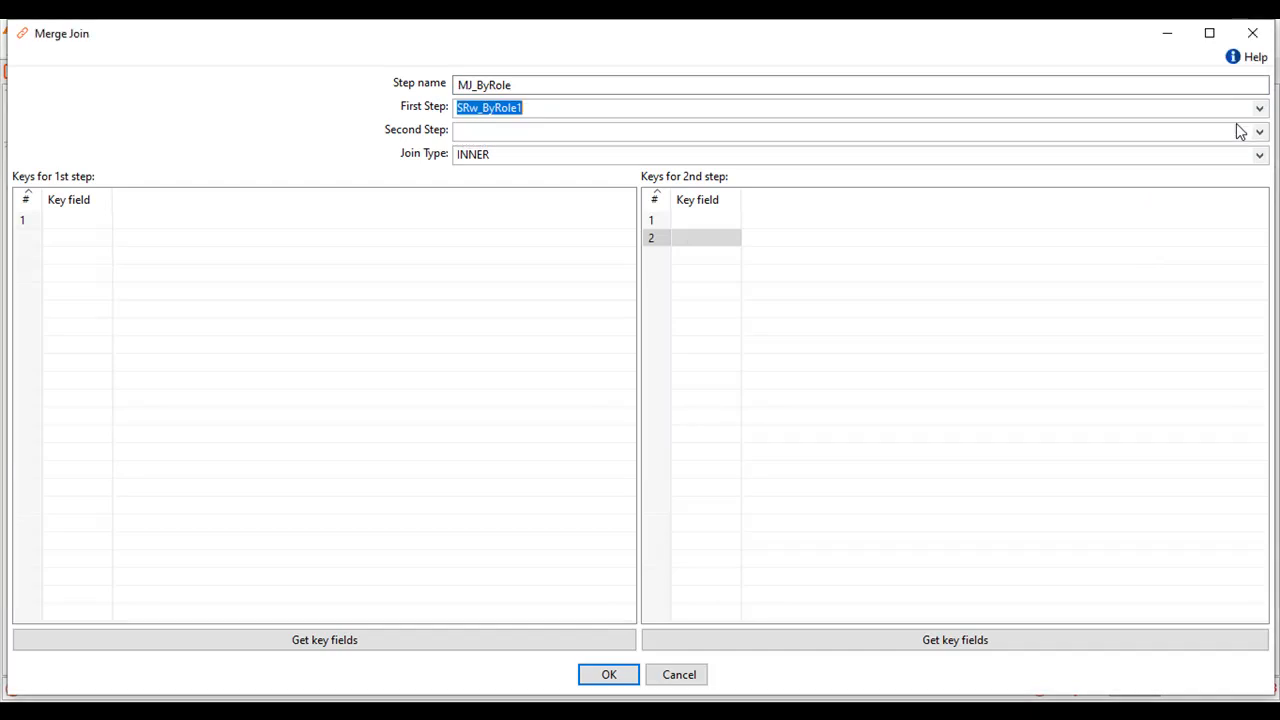
pyautogui.click(1258, 132)
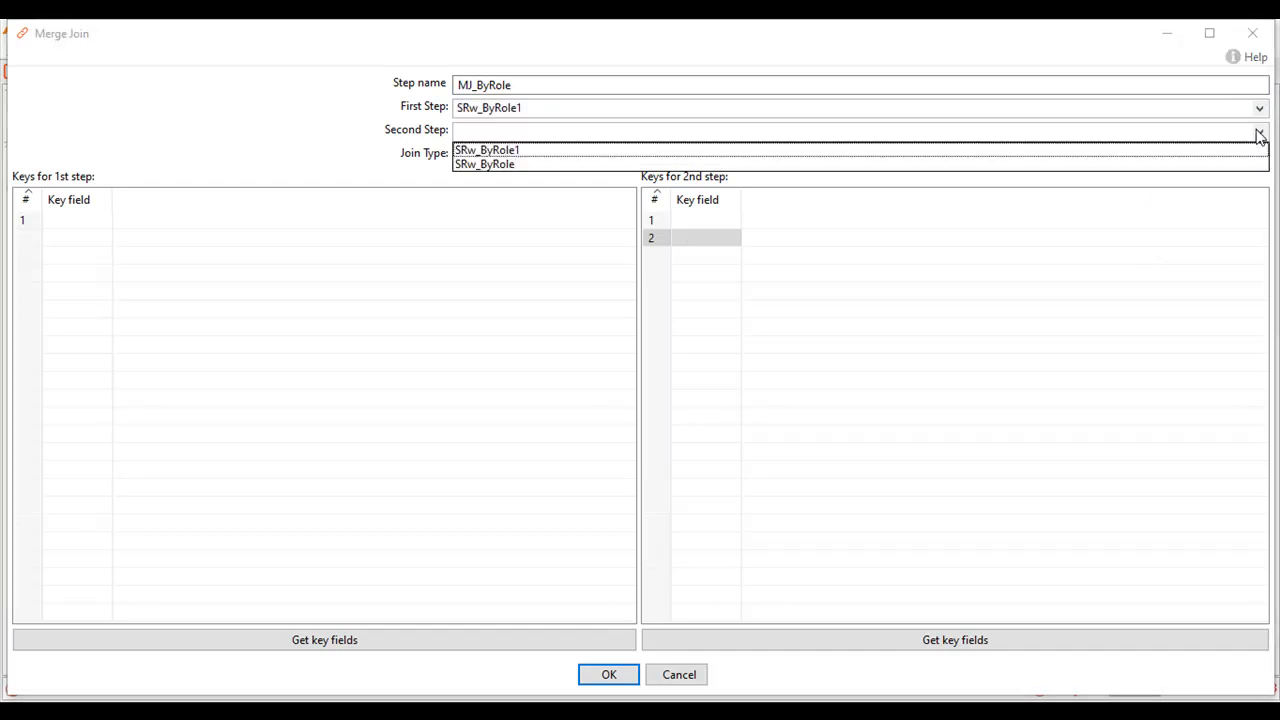
pyautogui.click(1248, 165)
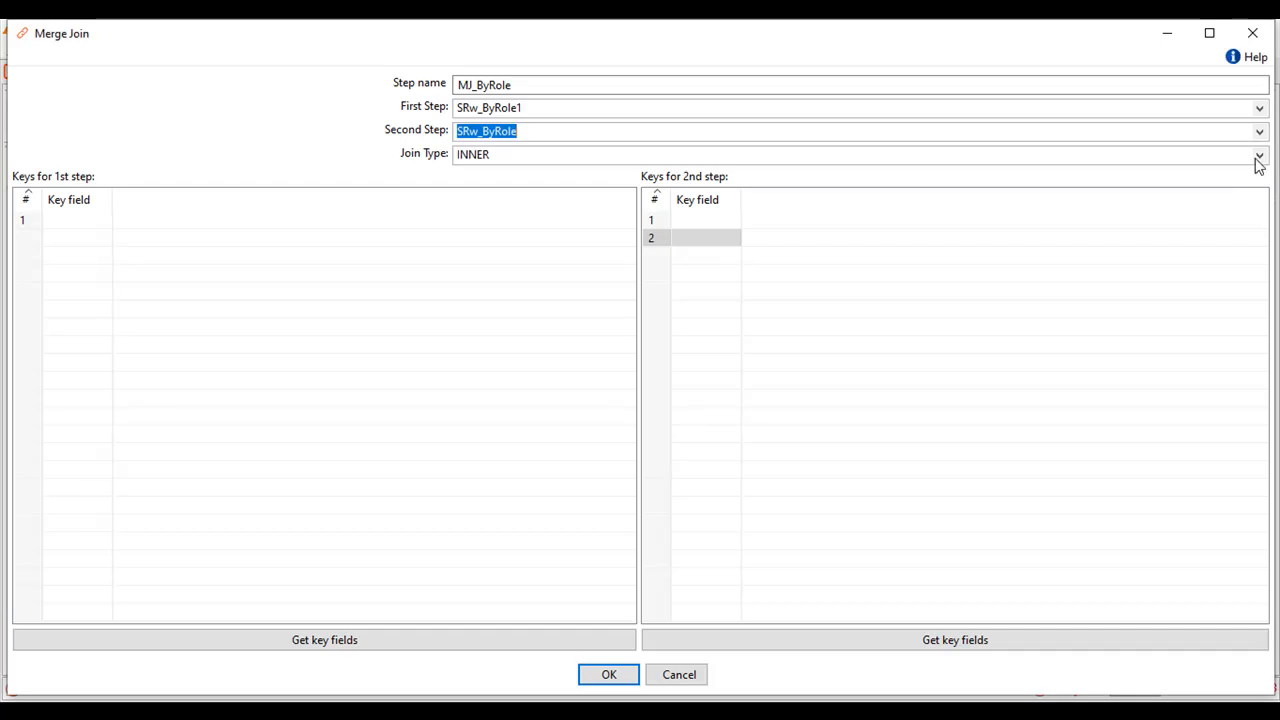
pyautogui.click(1258, 160)
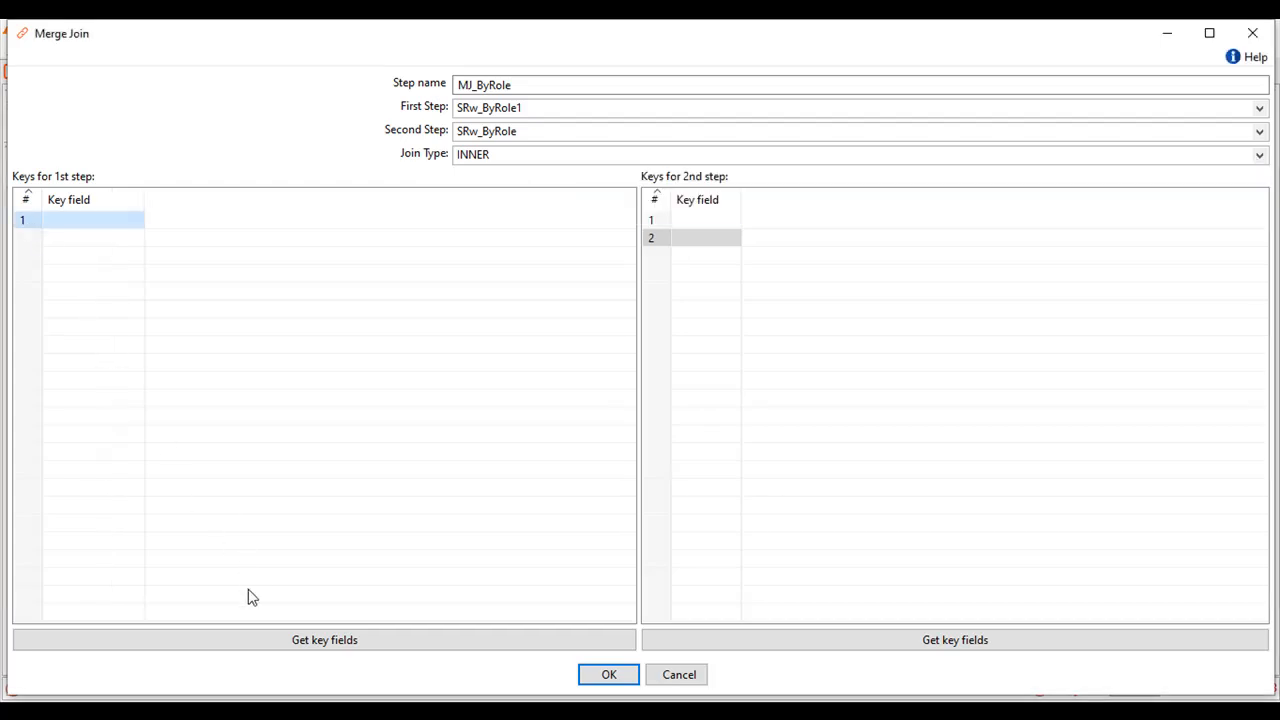
# Get the key fields for the first step of the join and remove all of them except Role.
pyautogui.click(266, 645)
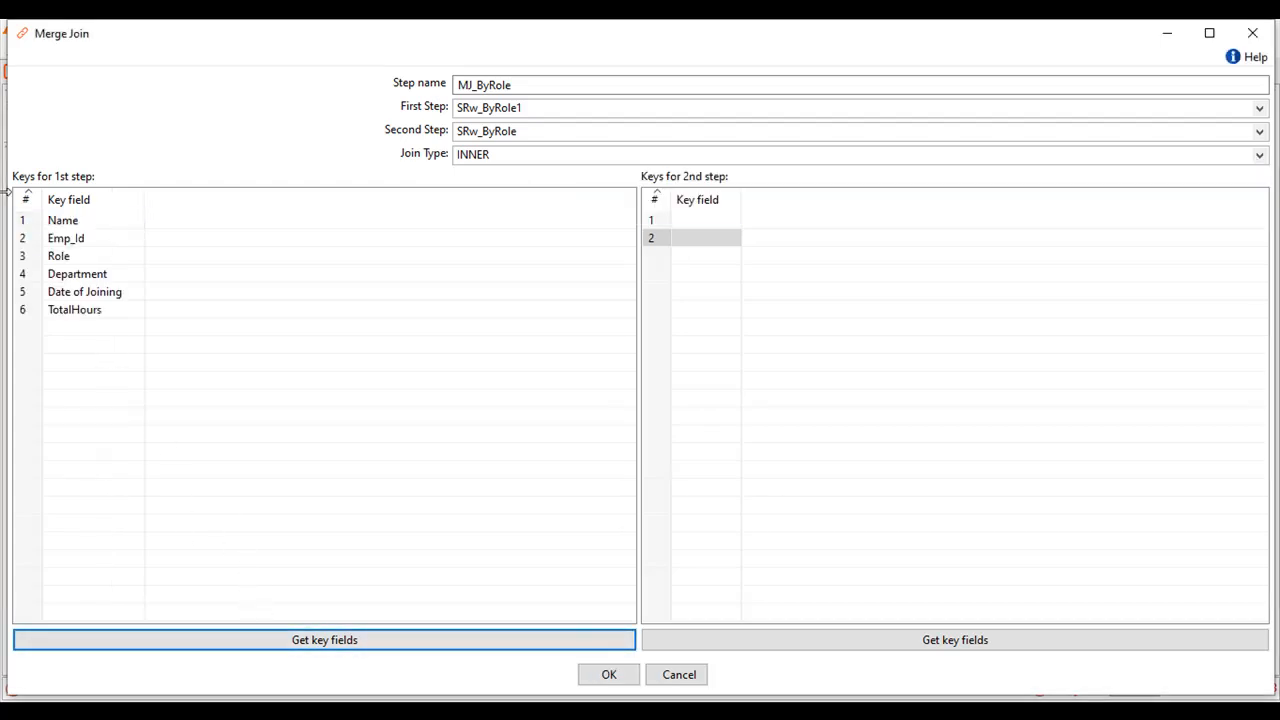
pyautogui.click(27, 221)
pyautogui.press('Delete')
pyautogui.press('Delete')
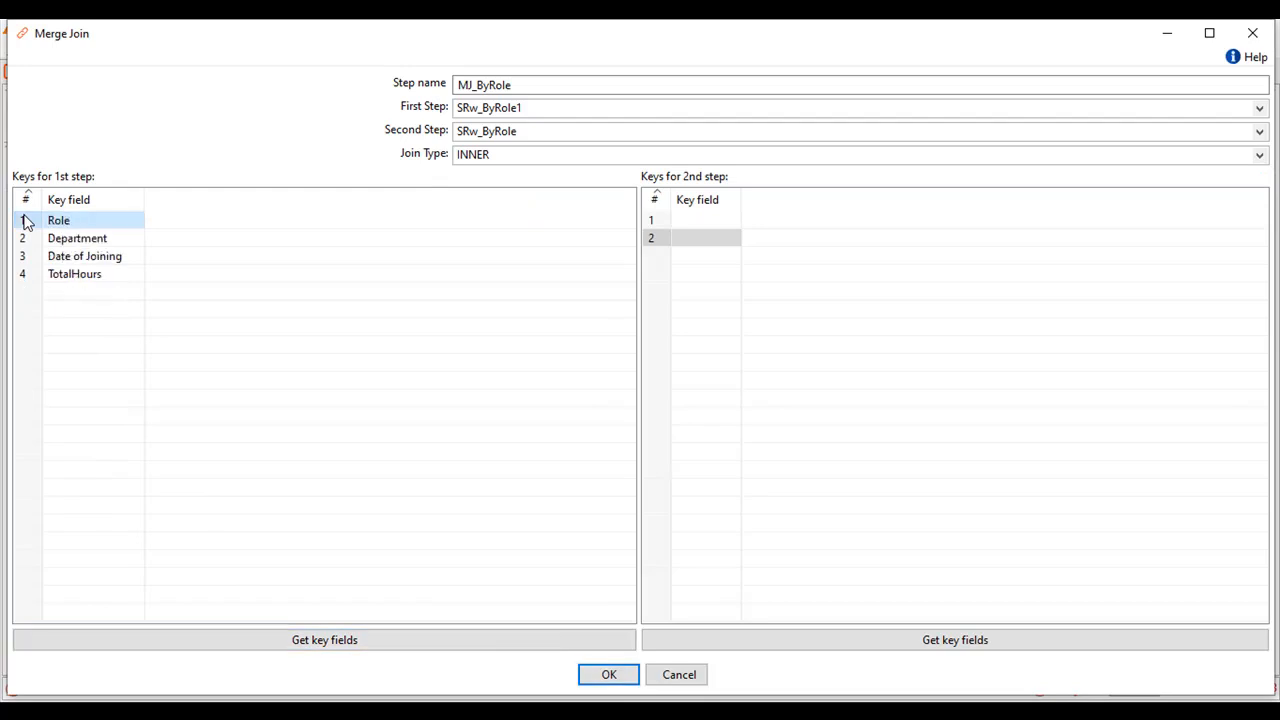
pyautogui.press('Down')
pyautogui.press('Delete')
pyautogui.press('Delete')
pyautogui.press('Delete')
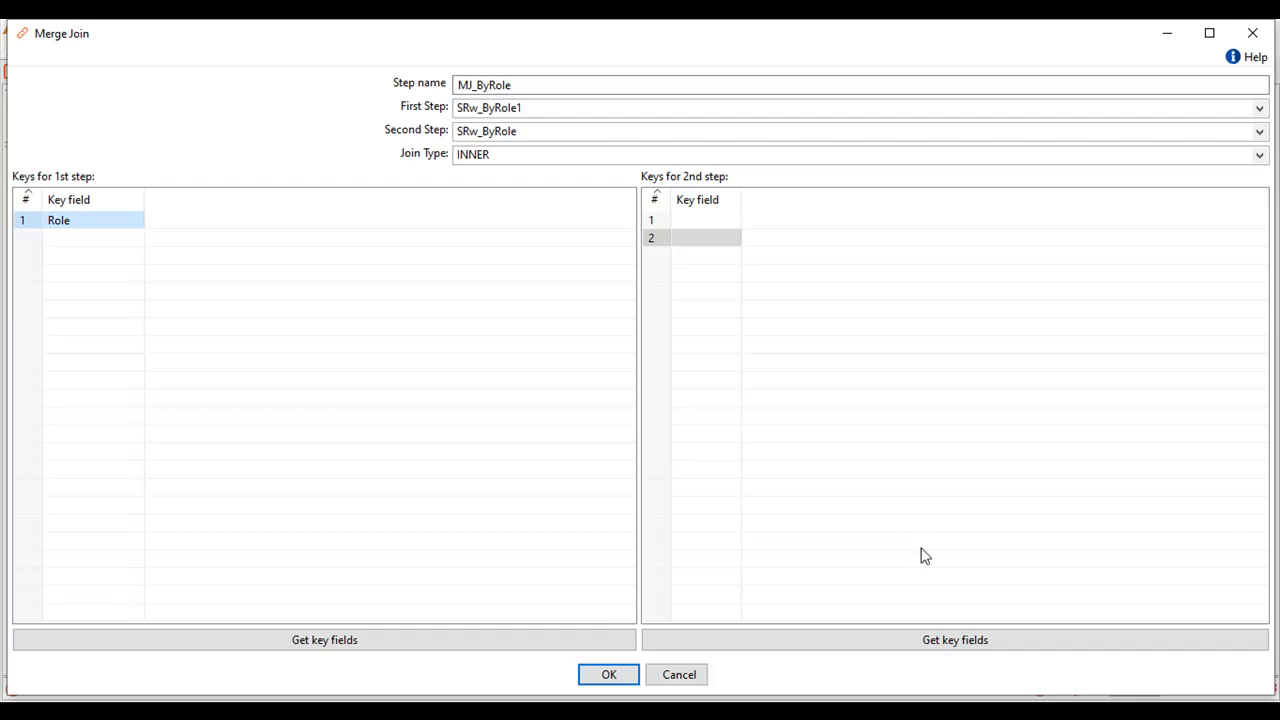
# Get the key fields for the second step, remove Allowance/Hour so only Role is kept, and accept the merge join configuration.
pyautogui.click(930, 645)
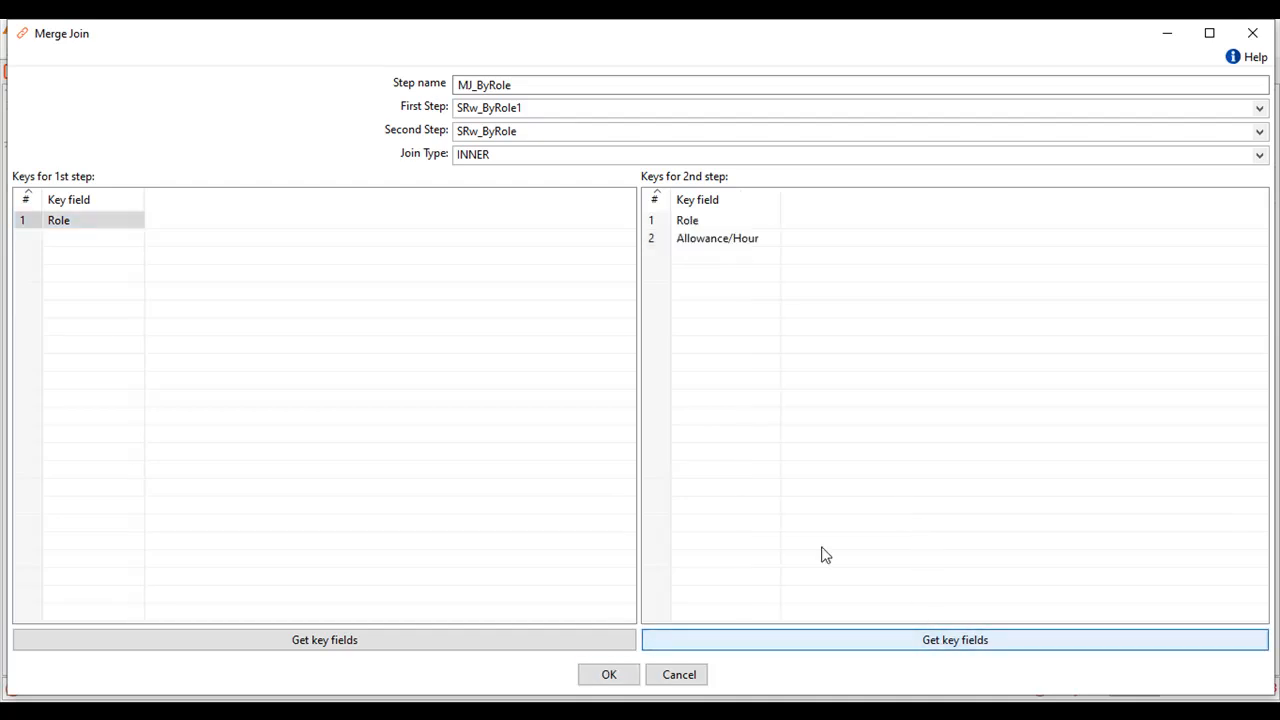
pyautogui.click(659, 236)
pyautogui.press('Delete')
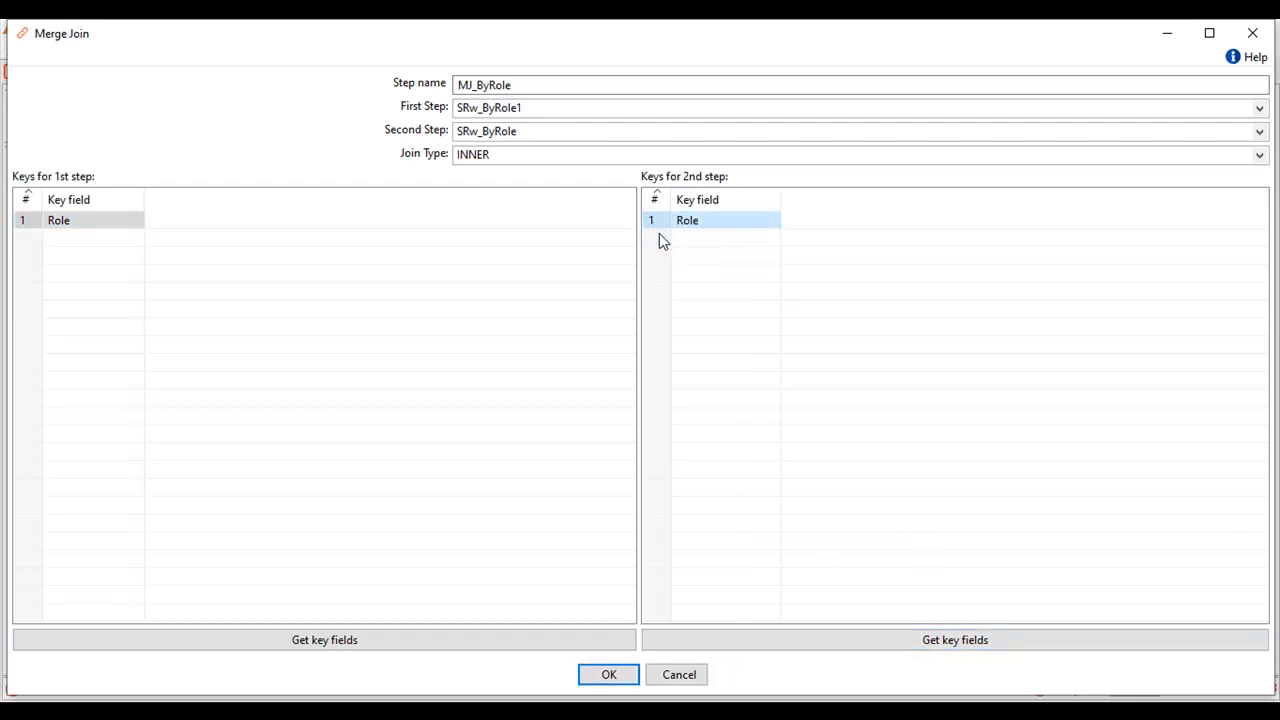
pyautogui.click(606, 676)
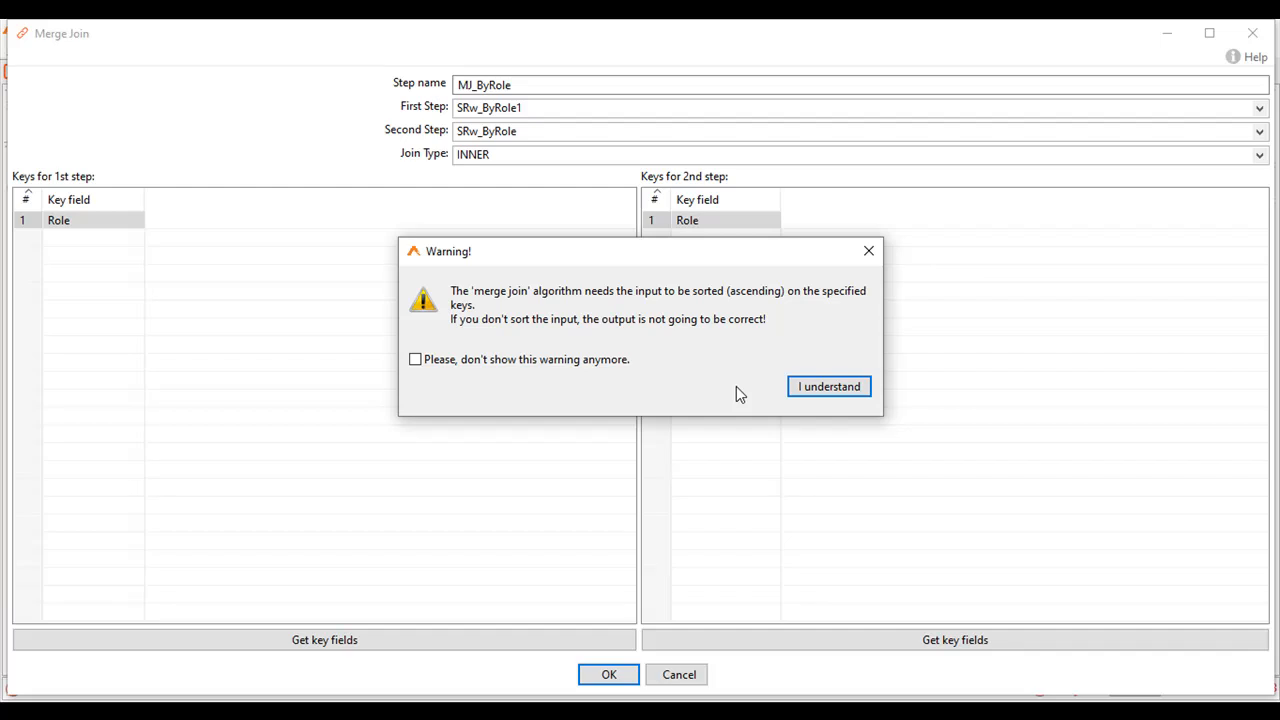
pyautogui.click(812, 391)
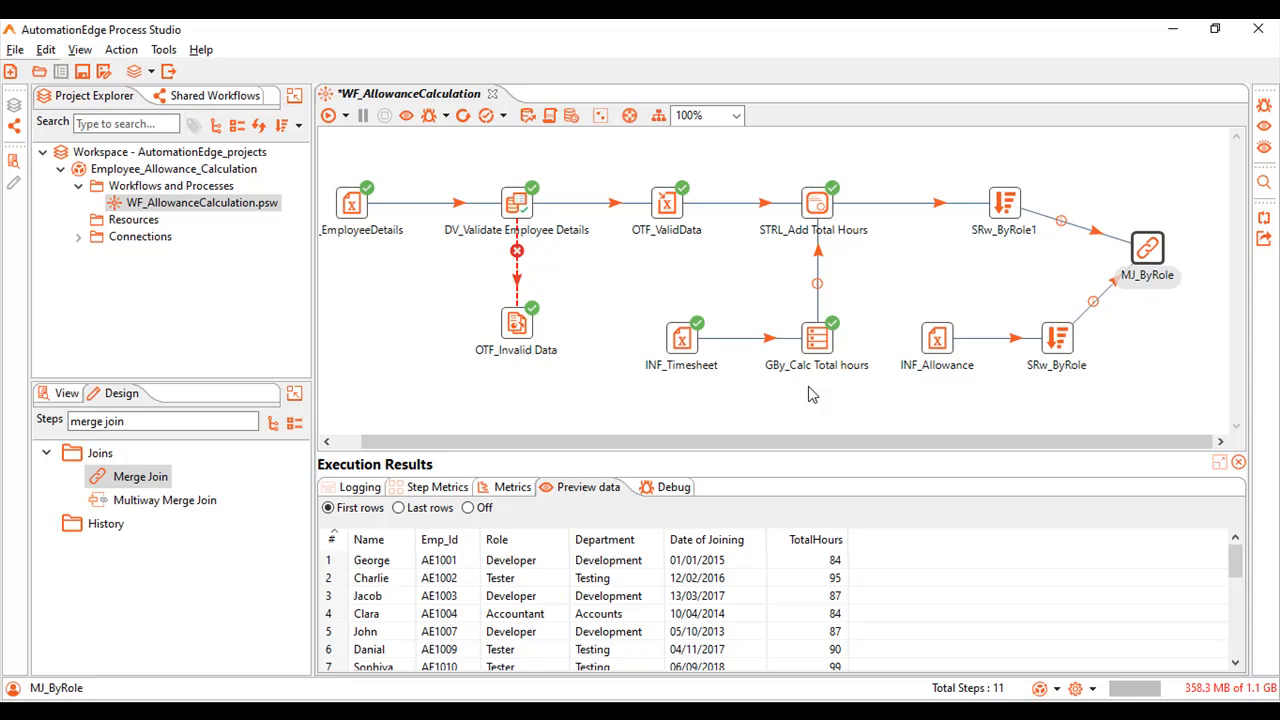
# Find the Calculator step, add it to the workflow and rename it CalC_Final_Alllowance.
pyautogui.moveTo(140, 424); pyautogui.dragTo(46, 418)
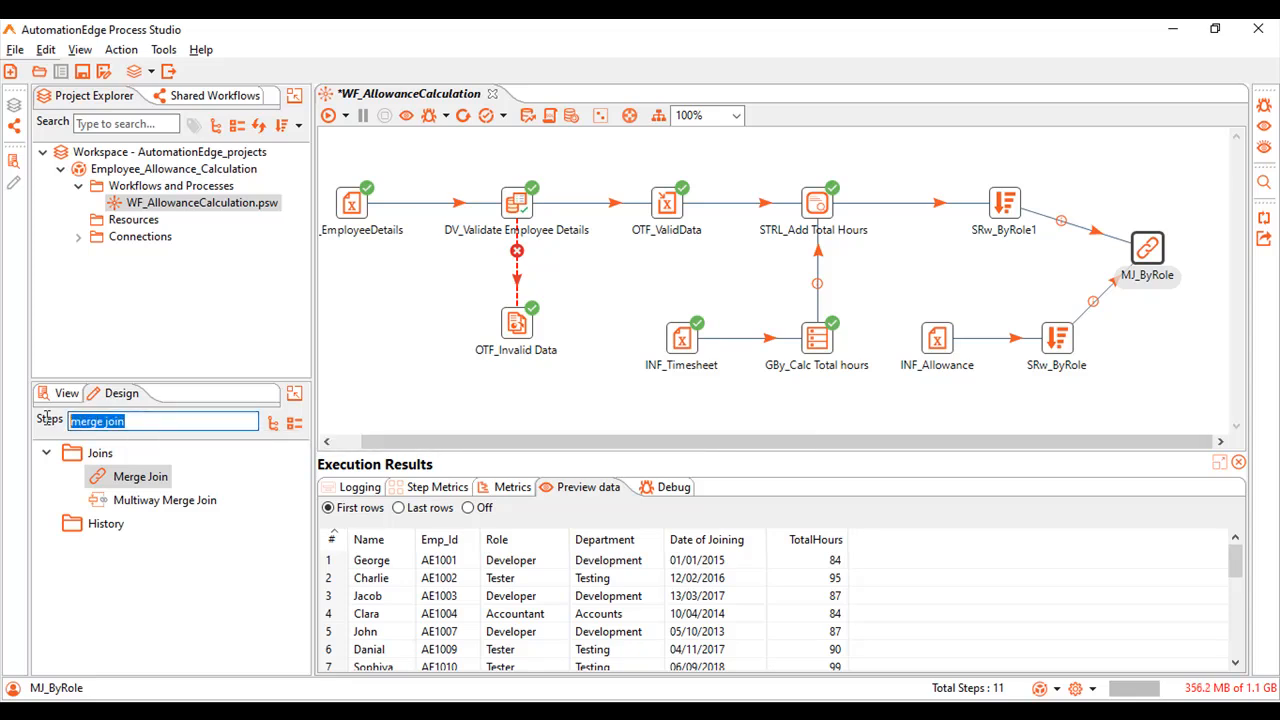
pyautogui.write('calcul')
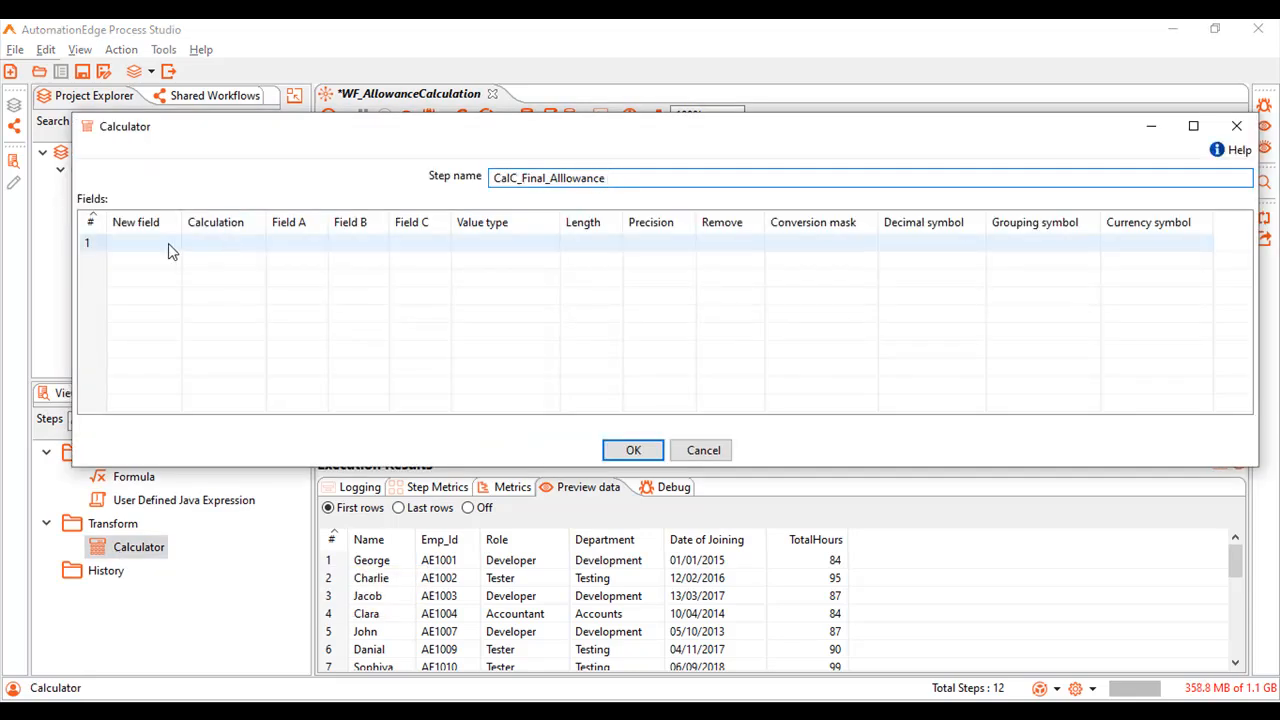
# Define a new calculator field named Total_Allowance that uses the A * B calculation.
pyautogui.click(169, 243)
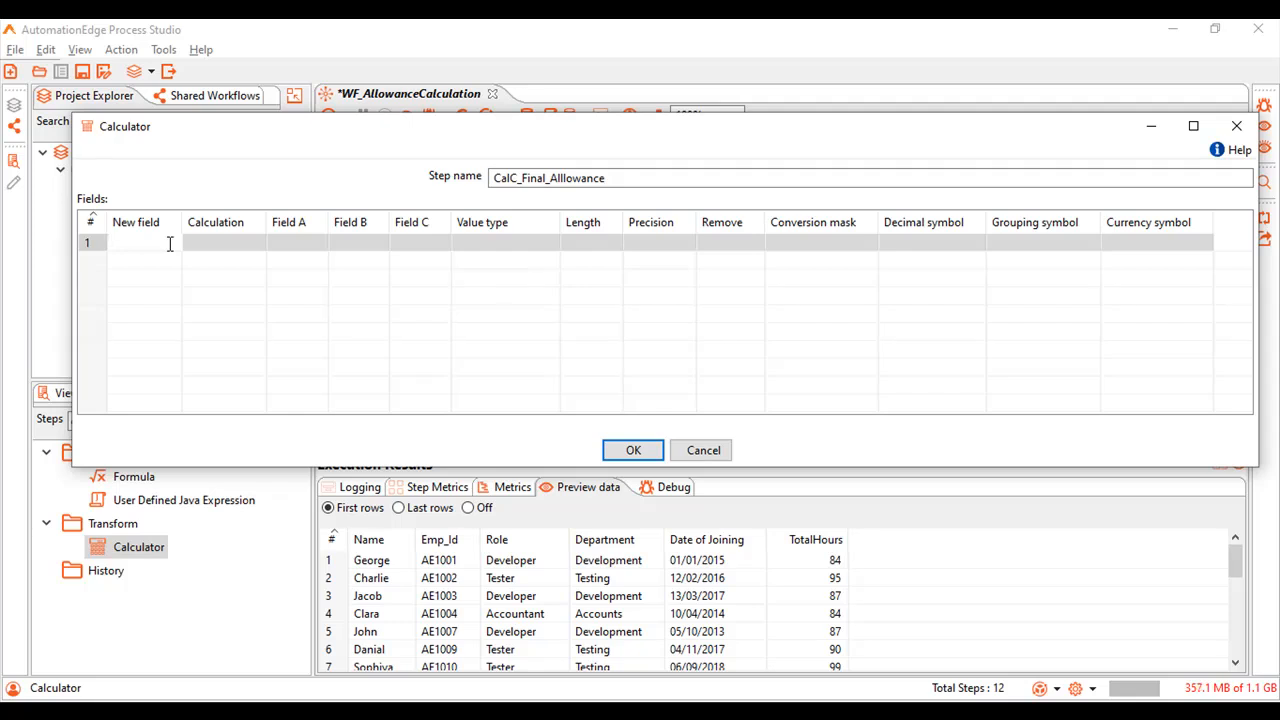
pyautogui.write('Total_Allowance')
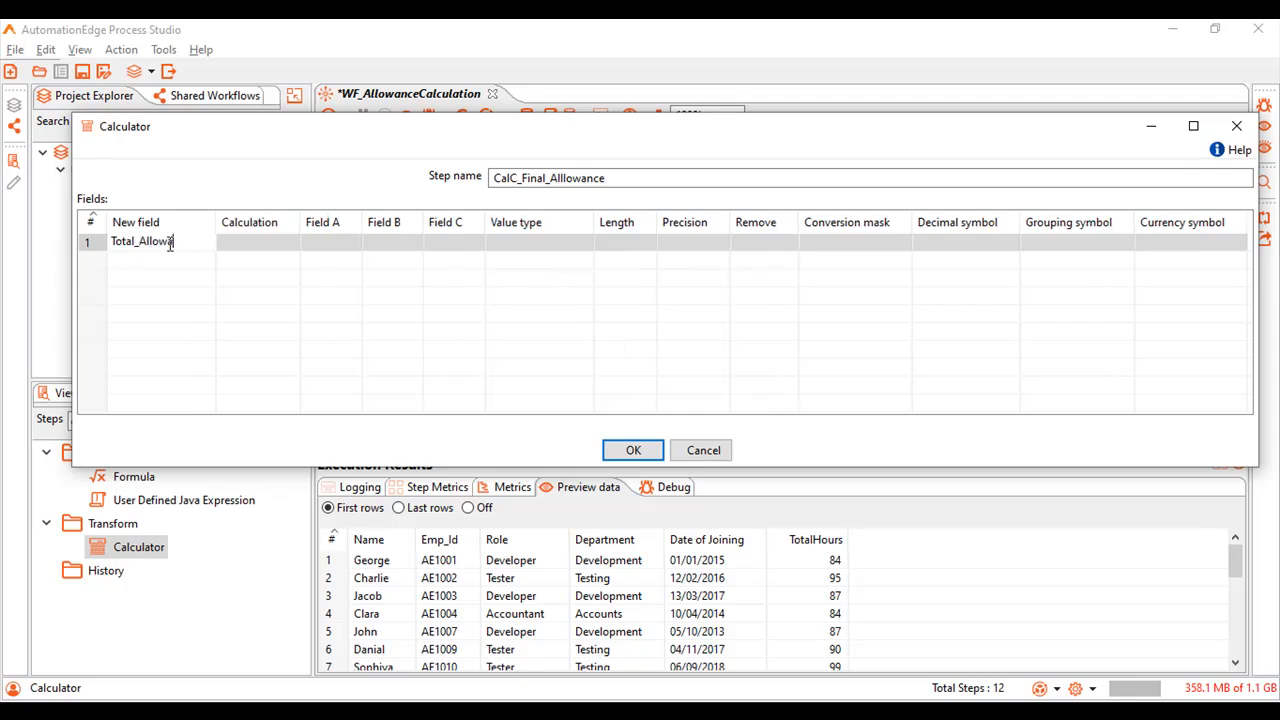
pyautogui.click(245, 243)
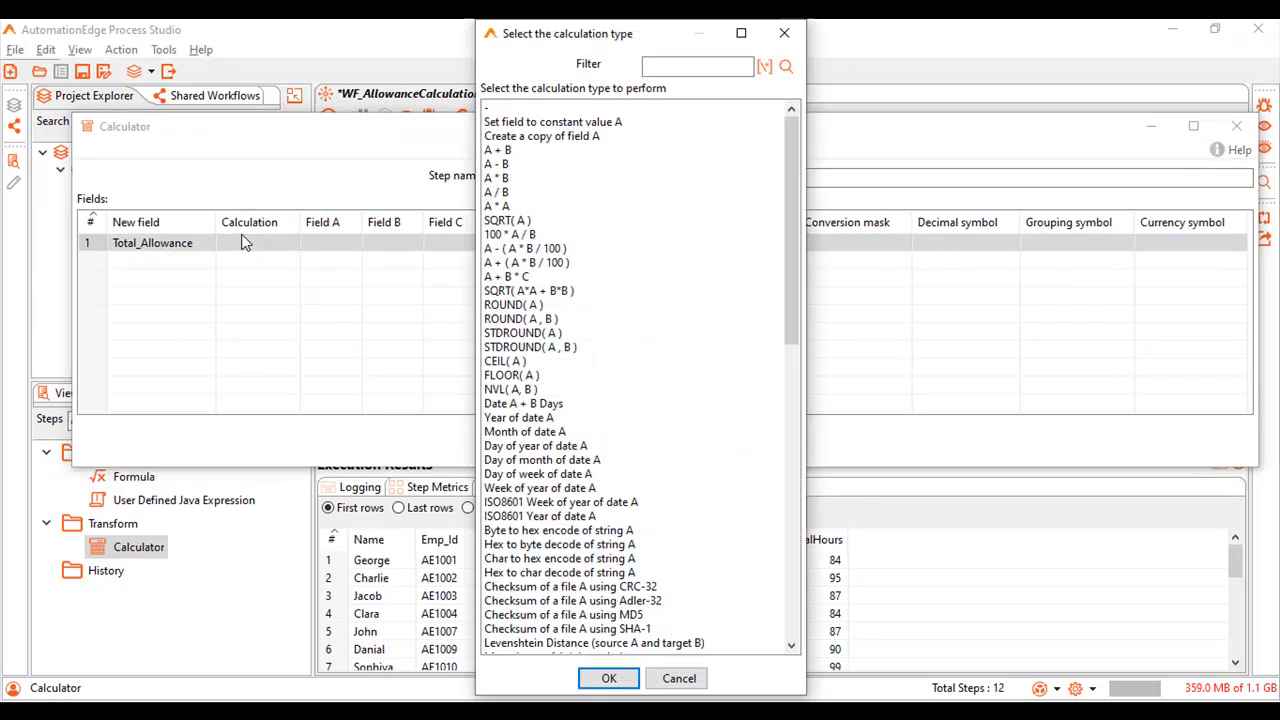
pyautogui.click(494, 181)
pyautogui.doubleClick(497, 179)
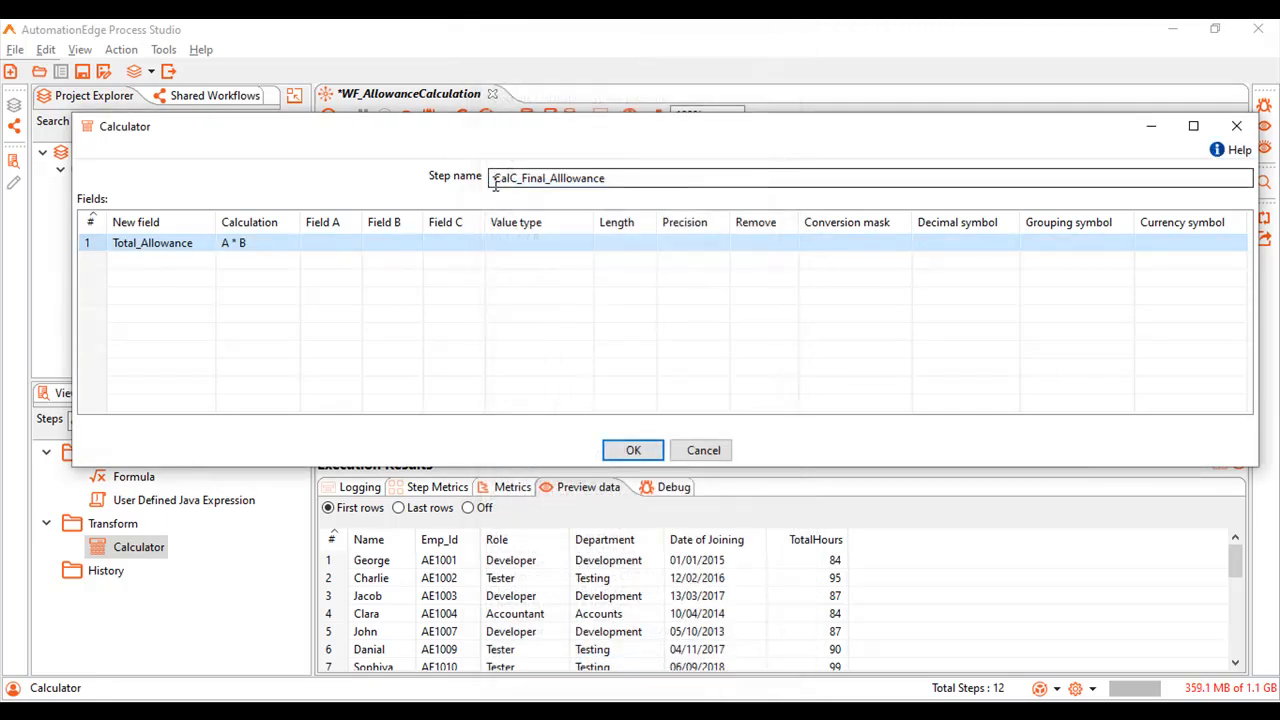
# Set Total_Allowance's Field A to TotalHours, Field B to Allowance/Hour and value type to Number, and accept the calculator configuration.
pyautogui.click(345, 245)
pyautogui.click(354, 245)
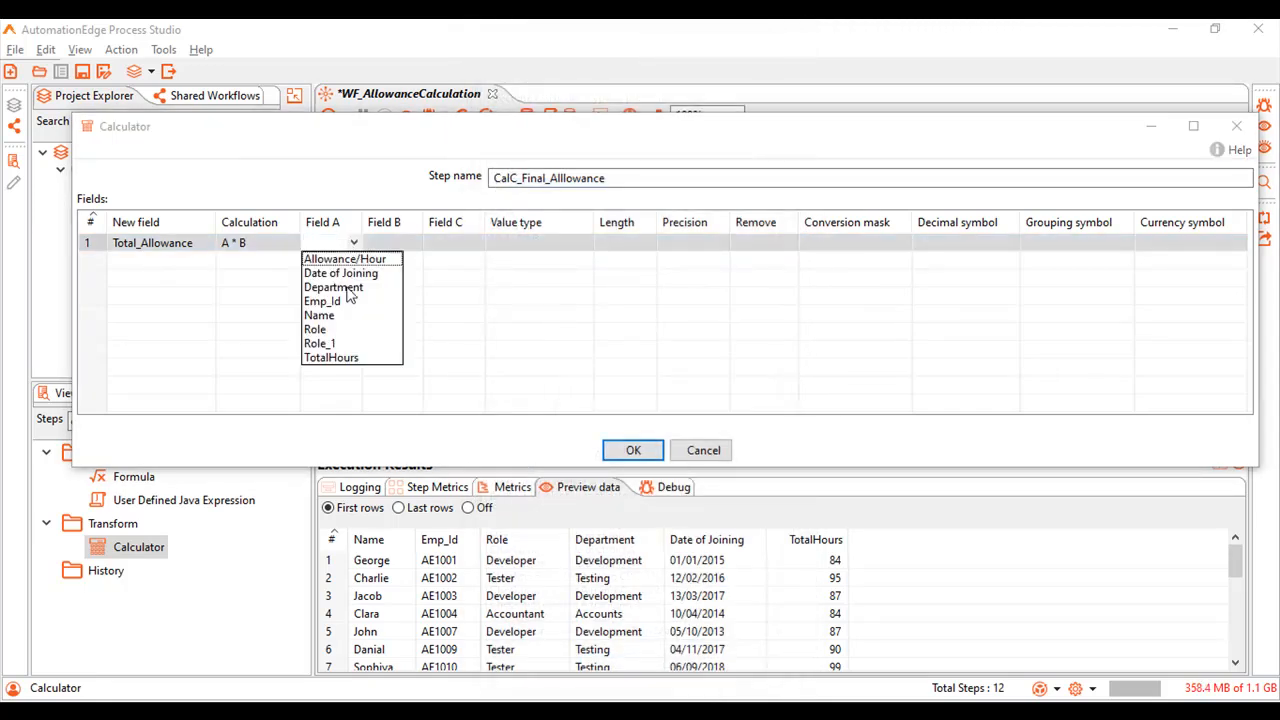
pyautogui.click(336, 358)
pyautogui.click(397, 244)
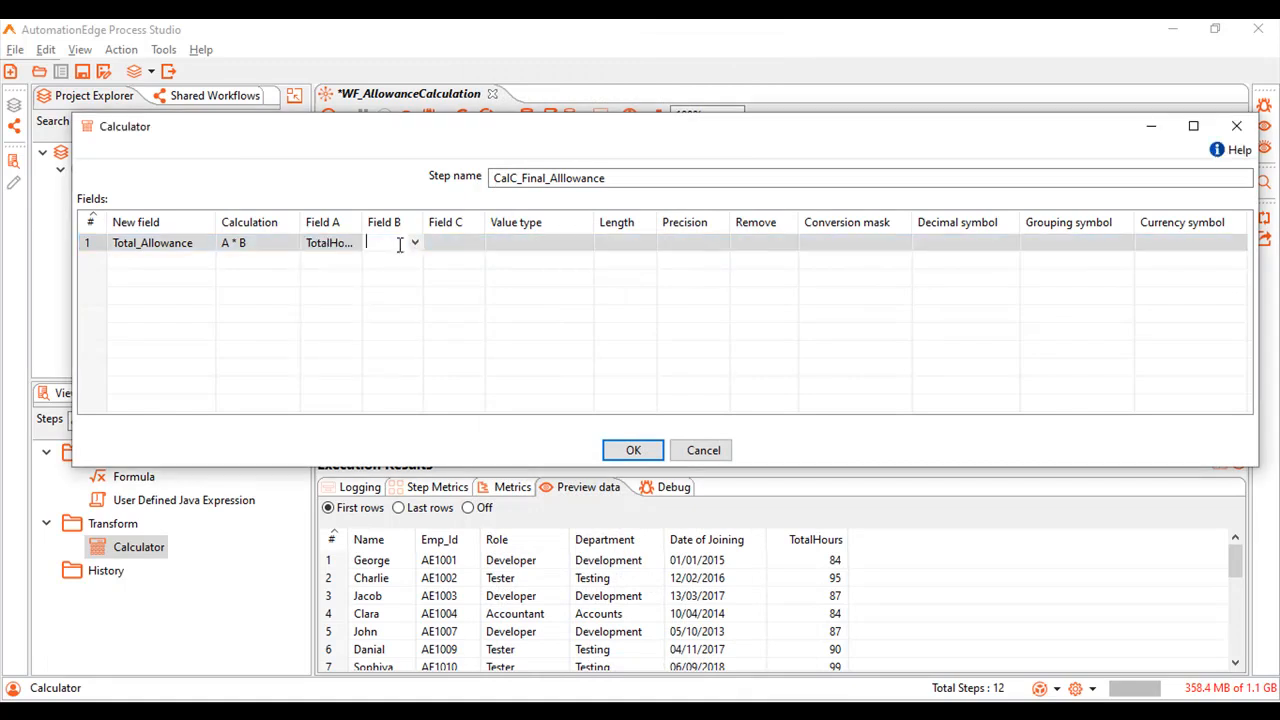
pyautogui.click(416, 245)
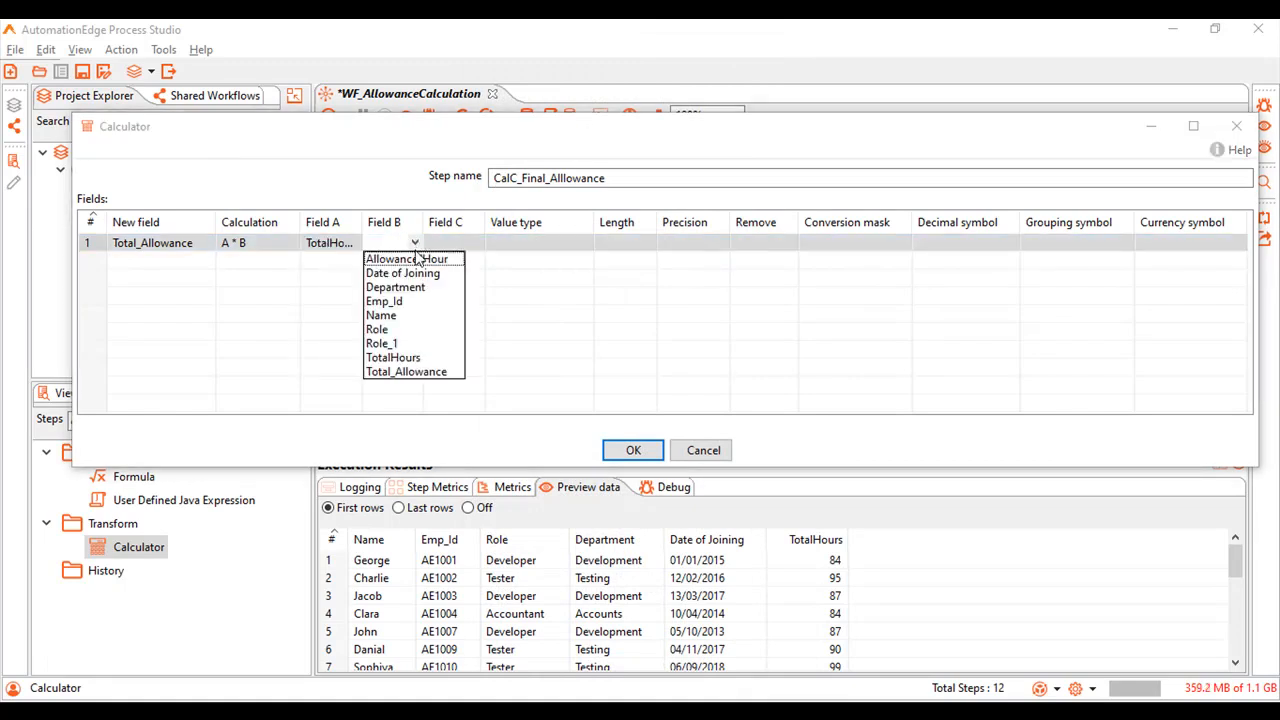
pyautogui.click(414, 258)
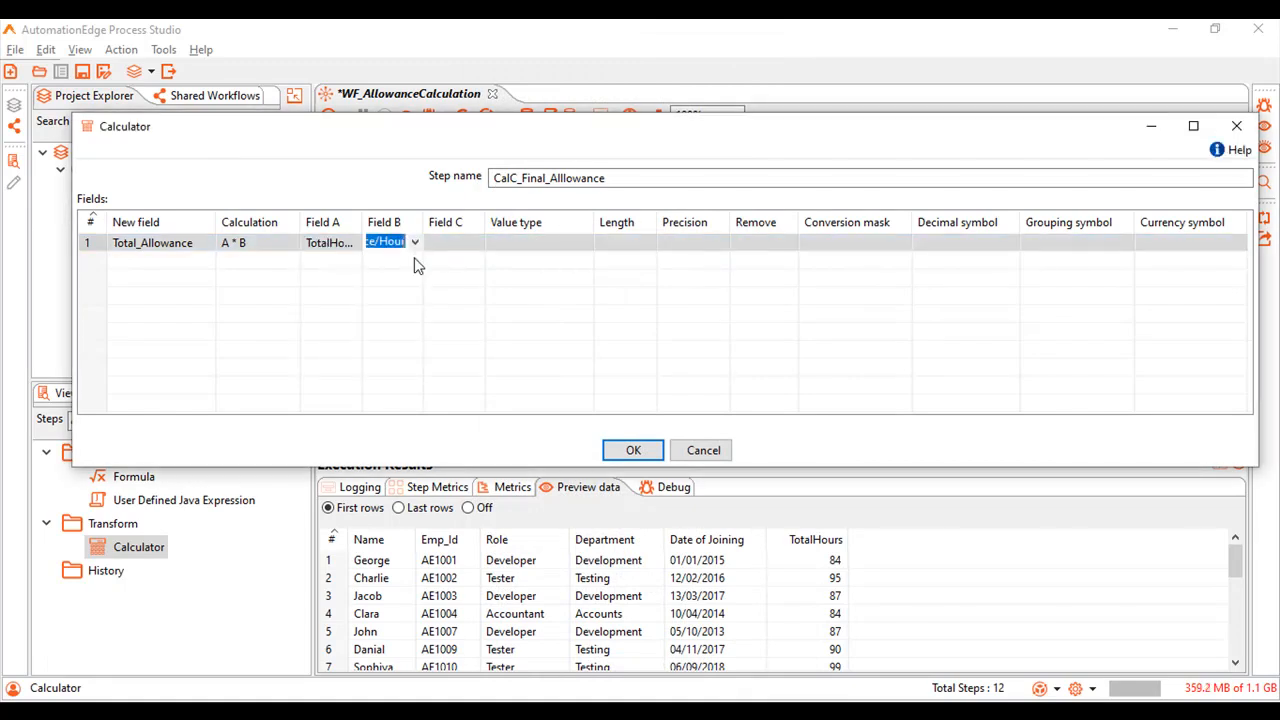
pyautogui.click(517, 246)
pyautogui.click(585, 243)
pyautogui.click(566, 258)
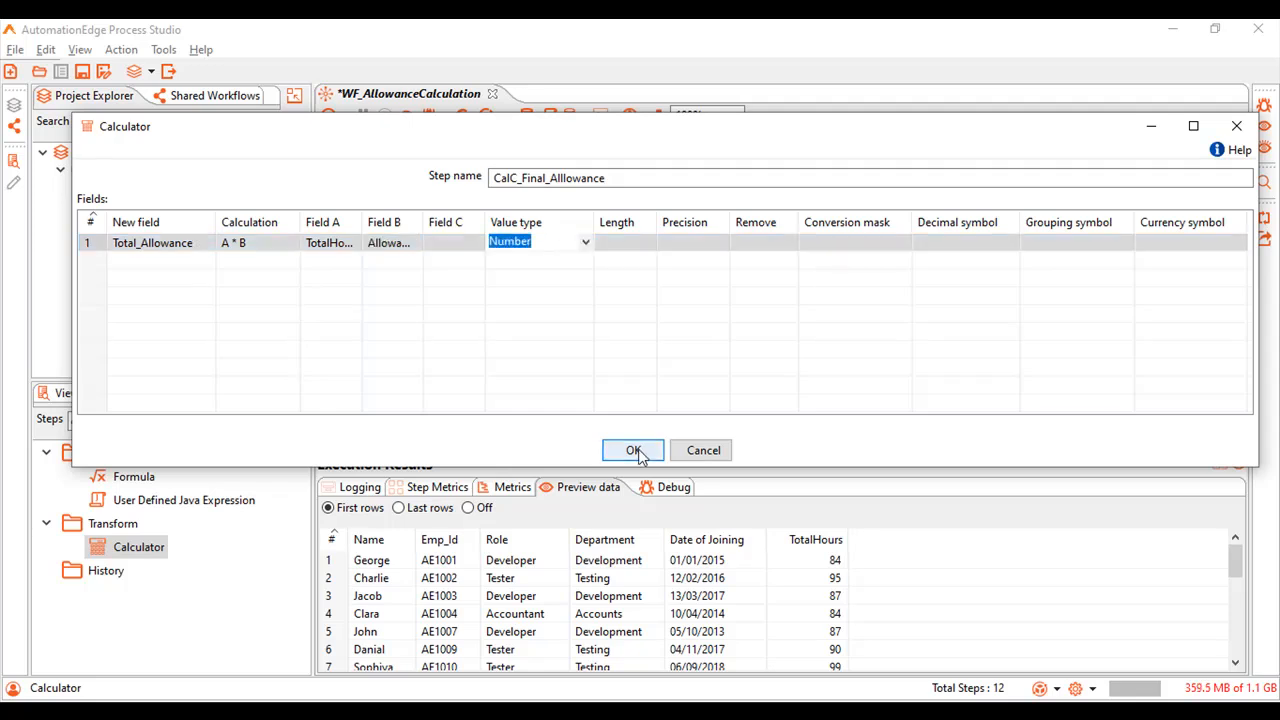
pyautogui.click(634, 451)
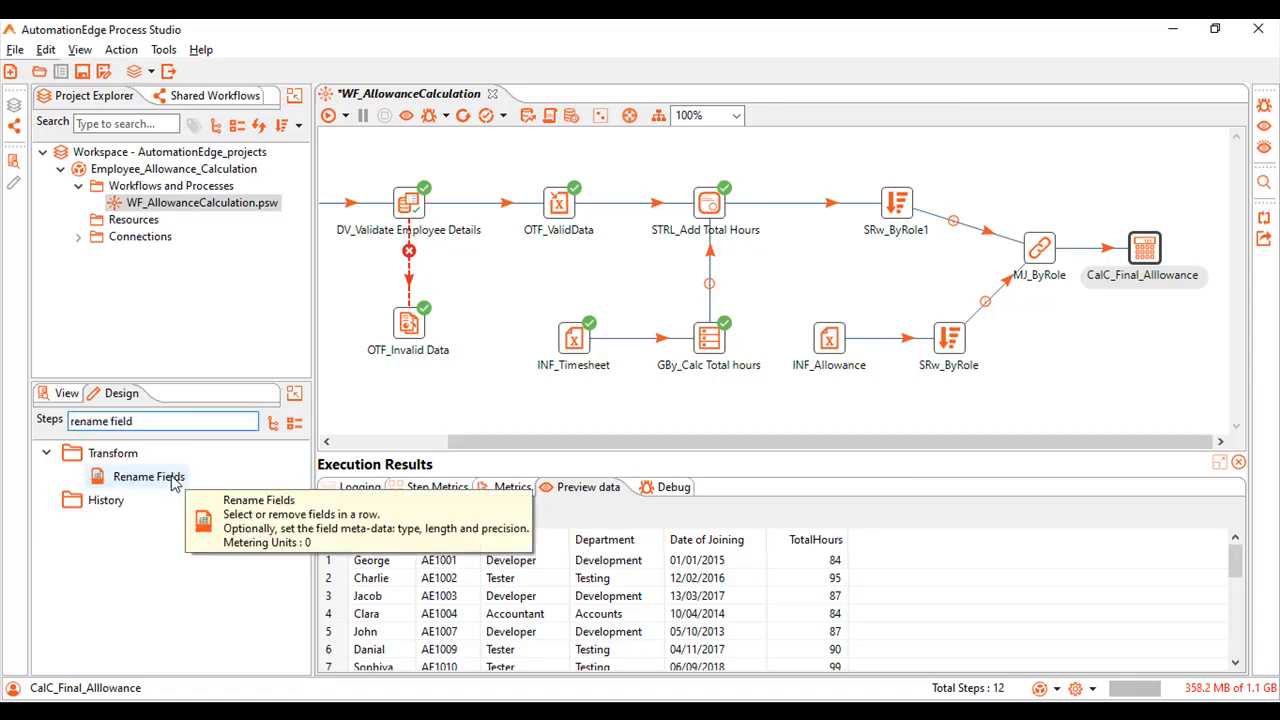
# Add a Rename Fields step after CalC_Final_Alllowance and get its list of fields to remove.
pyautogui.doubleClick(172, 481)
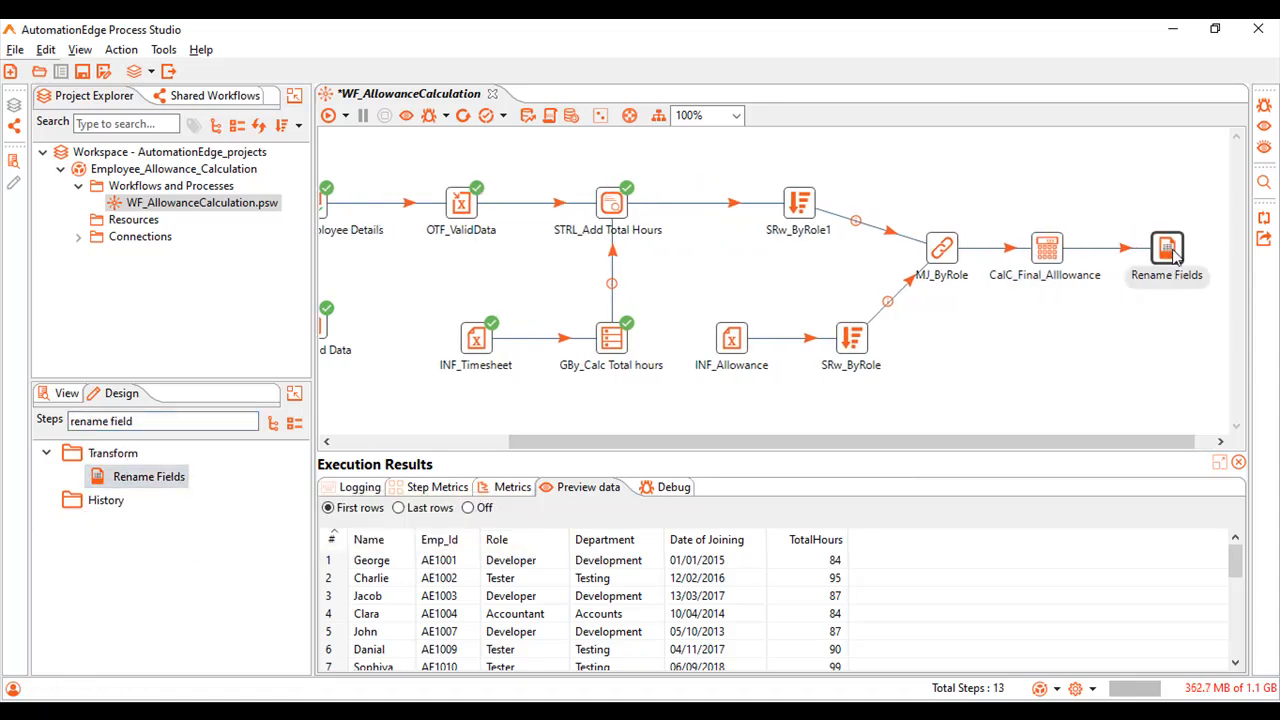
pyautogui.doubleClick(1167, 254)
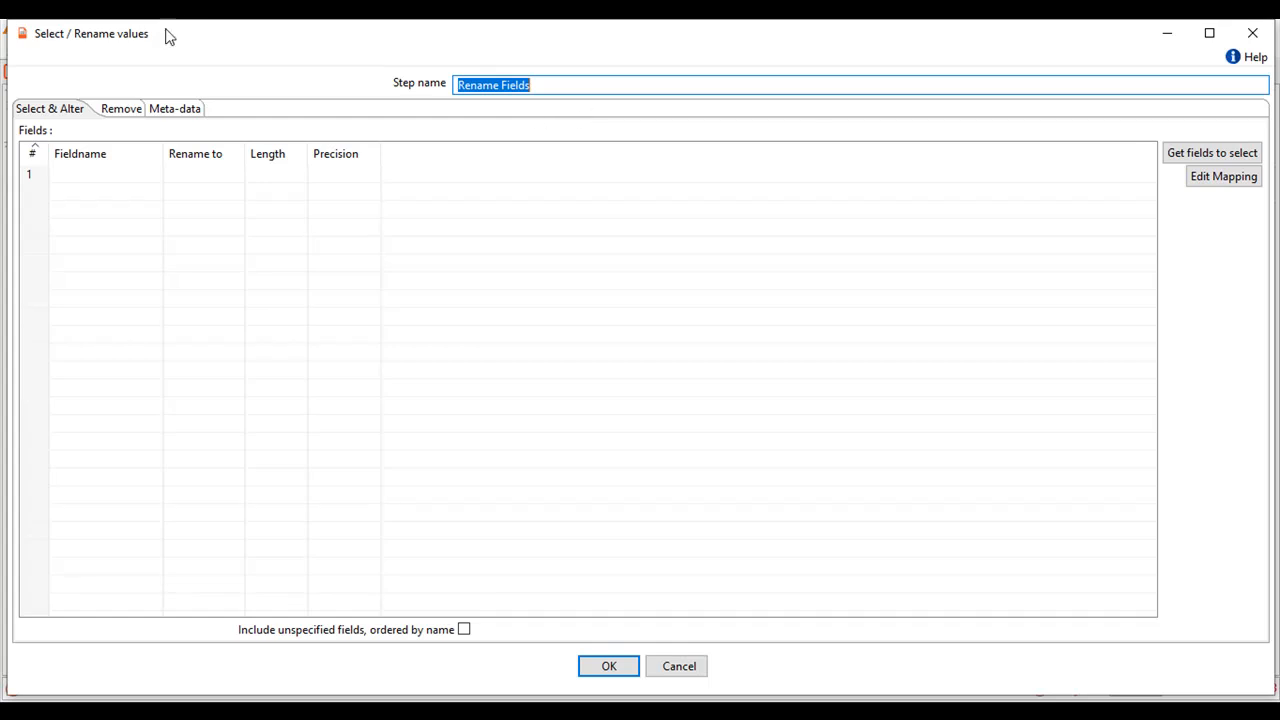
pyautogui.click(117, 116)
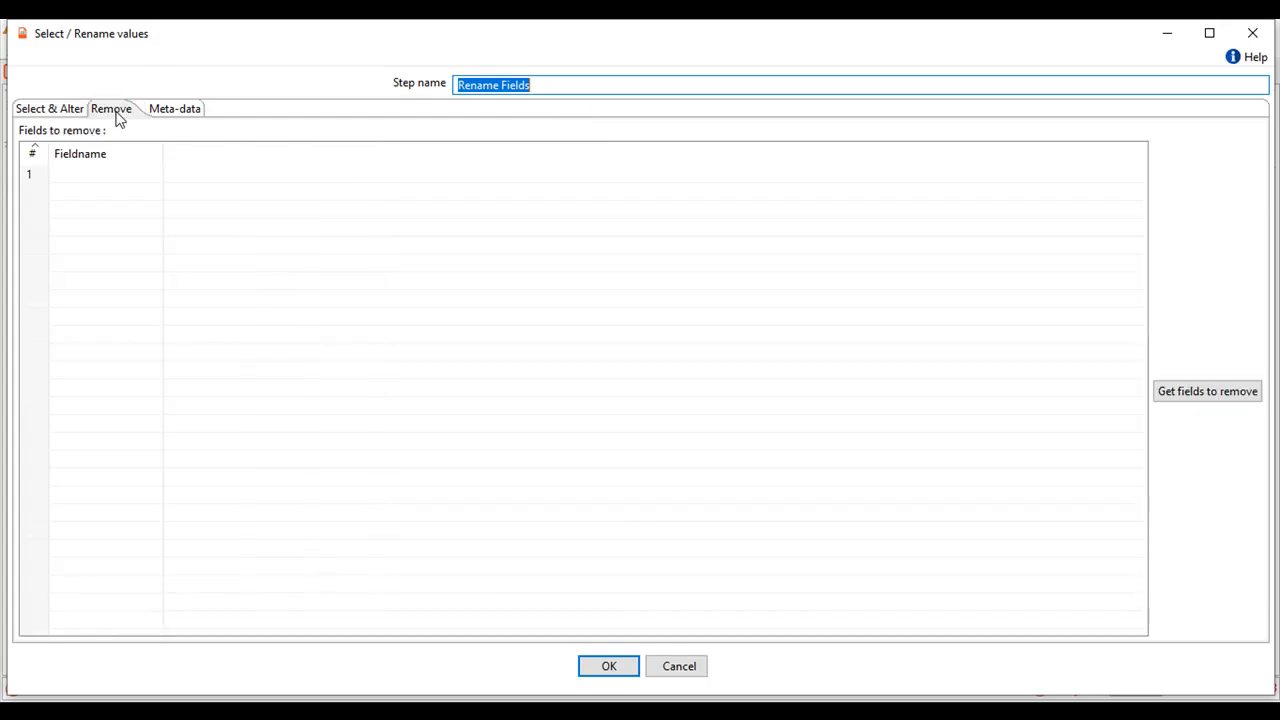
pyautogui.click(1192, 401)
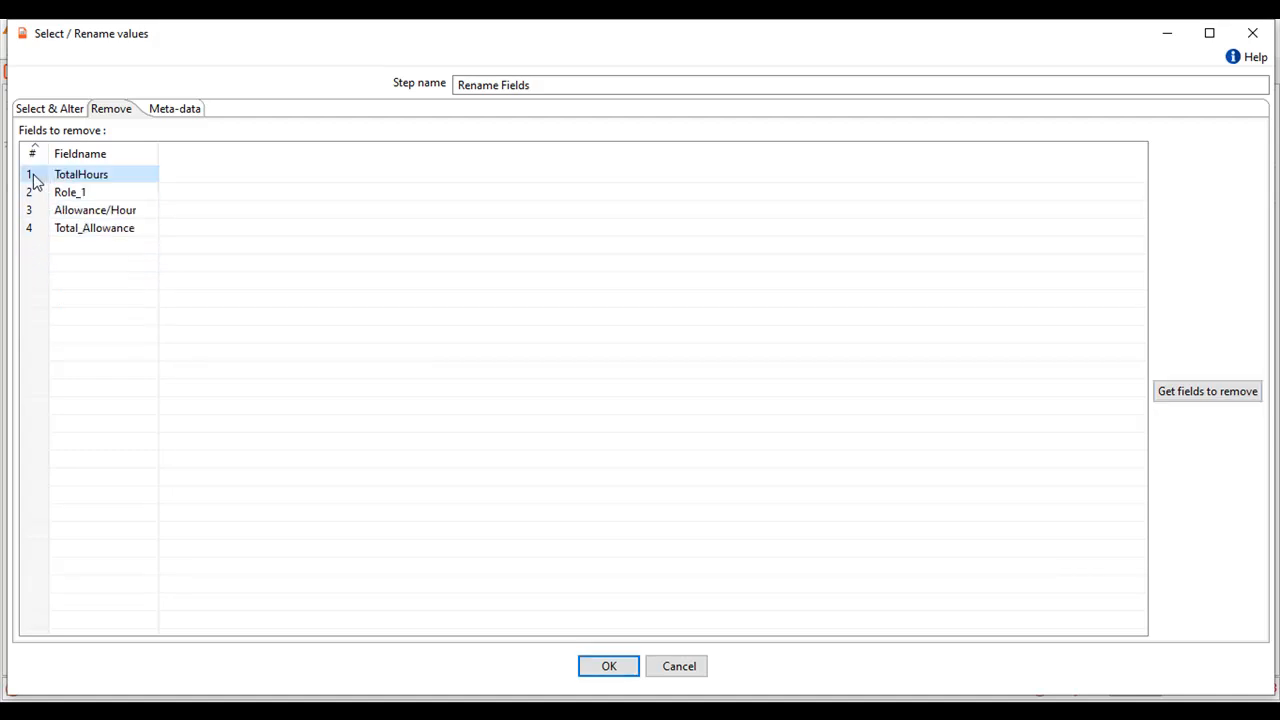
# Take Total_Allowance off the removal list, leaving TotalHours, Role_1 and Allowance/Hour, and accept the Rename Fields configuration.
pyautogui.press('Down')
pyautogui.press('Down')
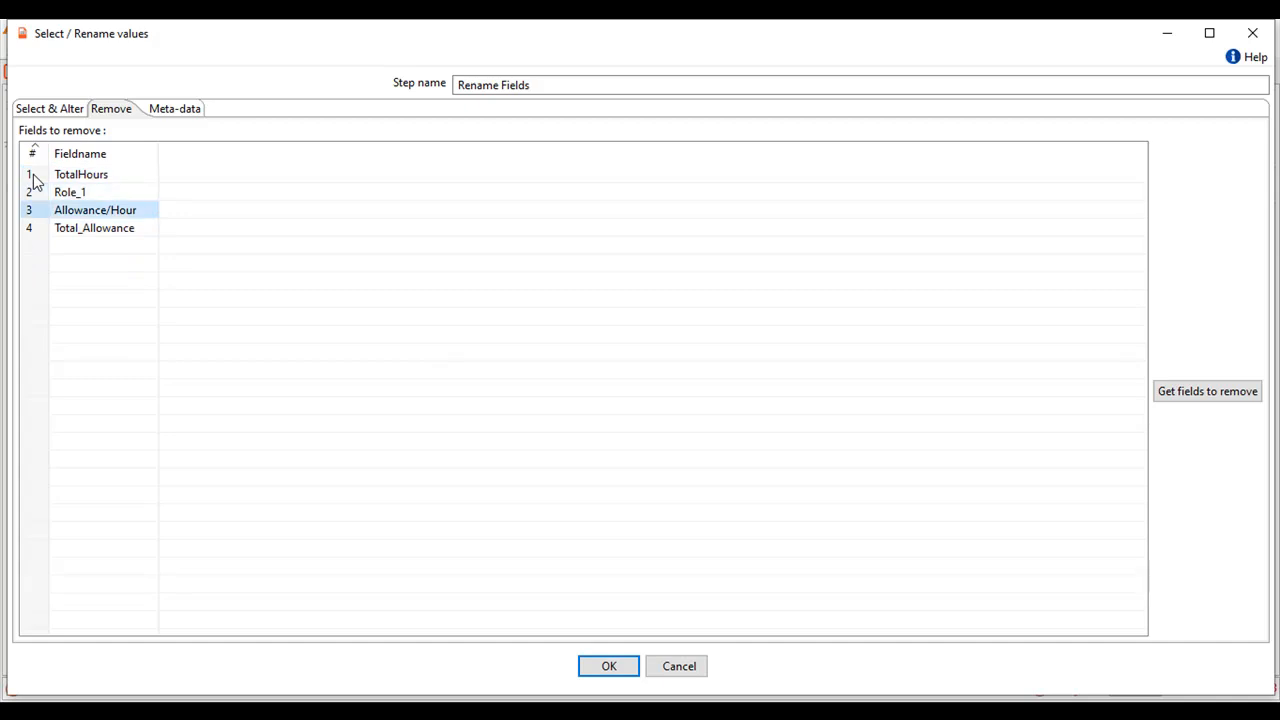
pyautogui.press('Down')
pyautogui.press('Delete')
pyautogui.click(608, 667)
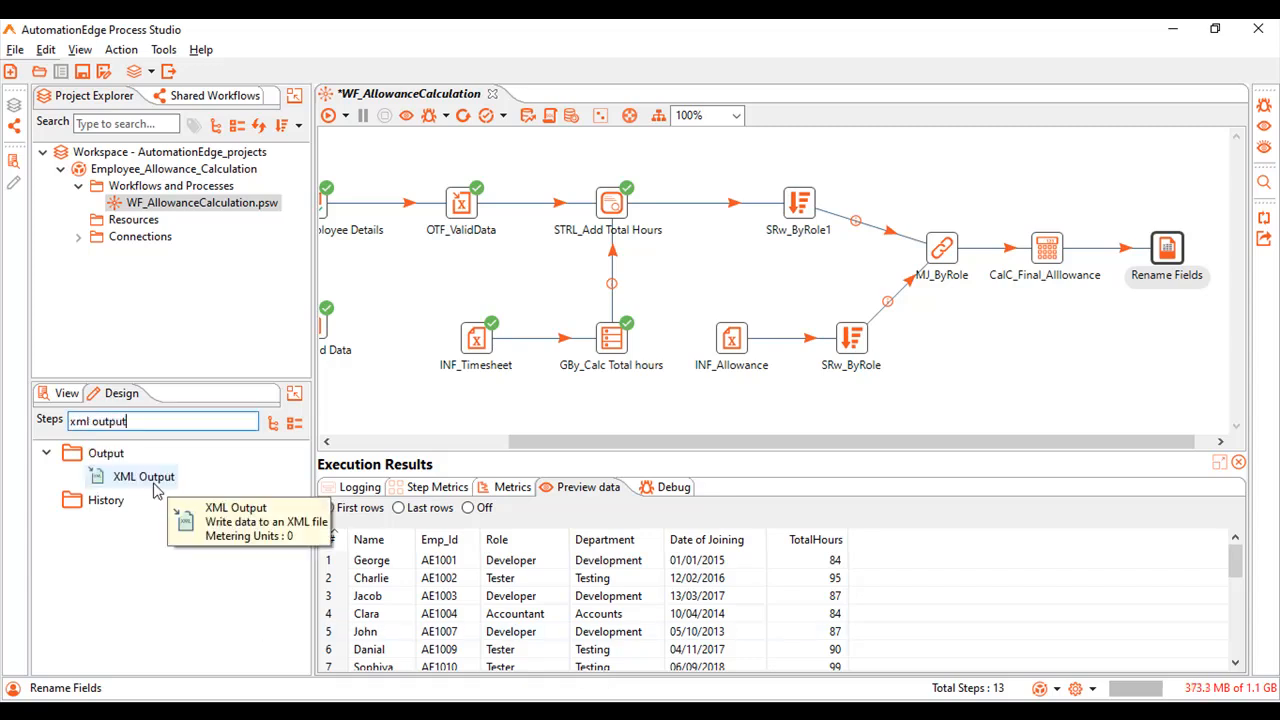
# Add an XML Output step after Rename Fields and rename it OTF_Final Allowance.
pyautogui.moveTo(172, 478); pyautogui.dragTo(1149, 250)
pyautogui.doubleClick(1149, 250)
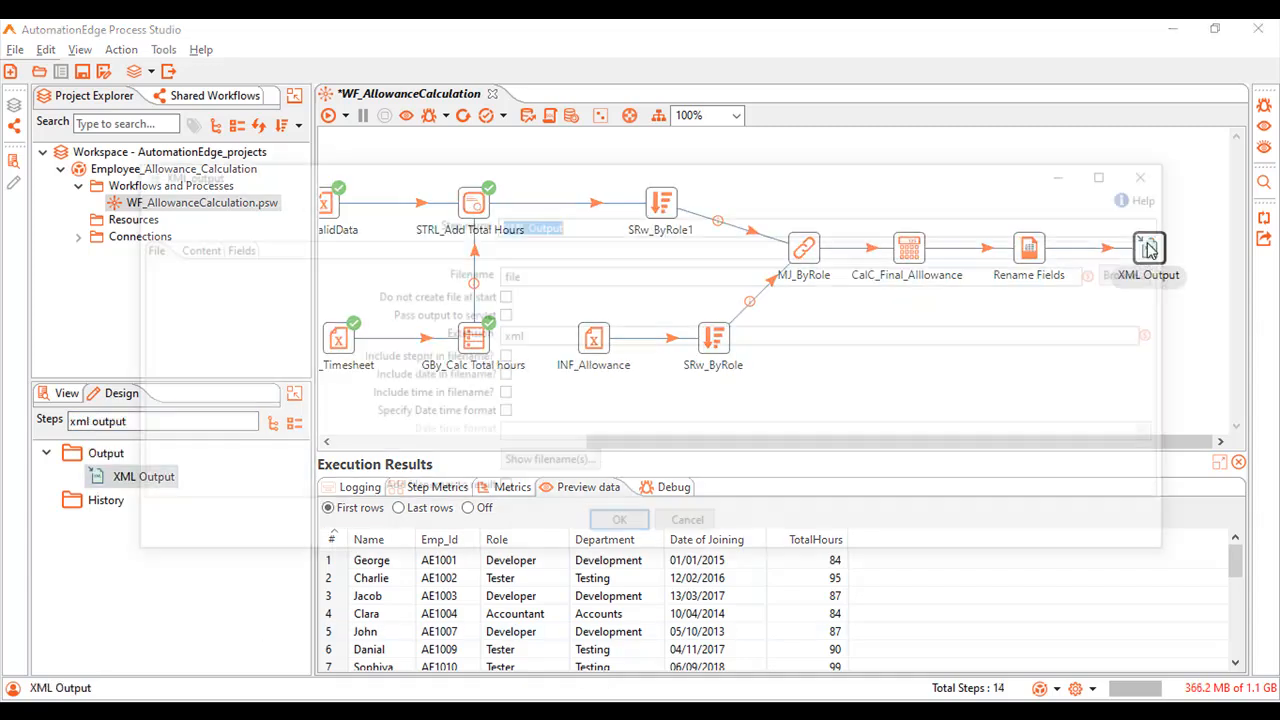
pyautogui.write('OTF_Final Allowance')
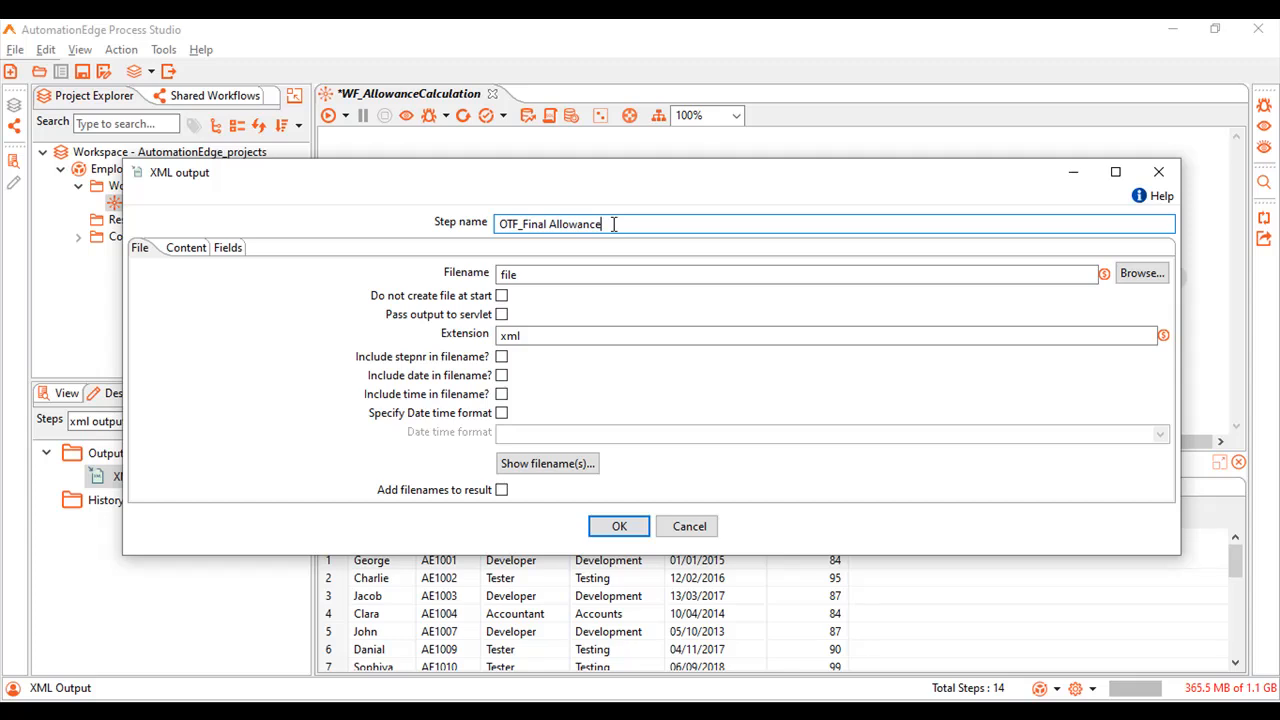
# Set the XML output file to Final_Alllowance_Details in the AutomationEdge_projects Output folder.
pyautogui.click(1142, 274)
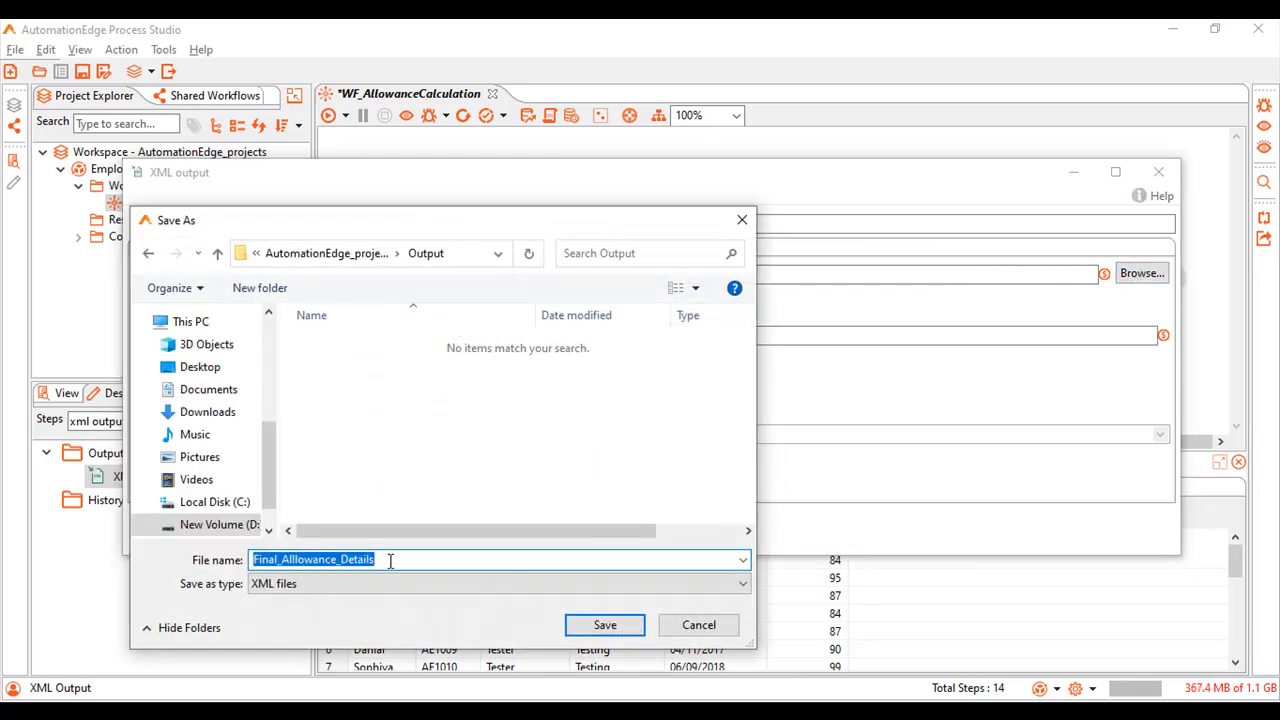
pyautogui.click(391, 561)
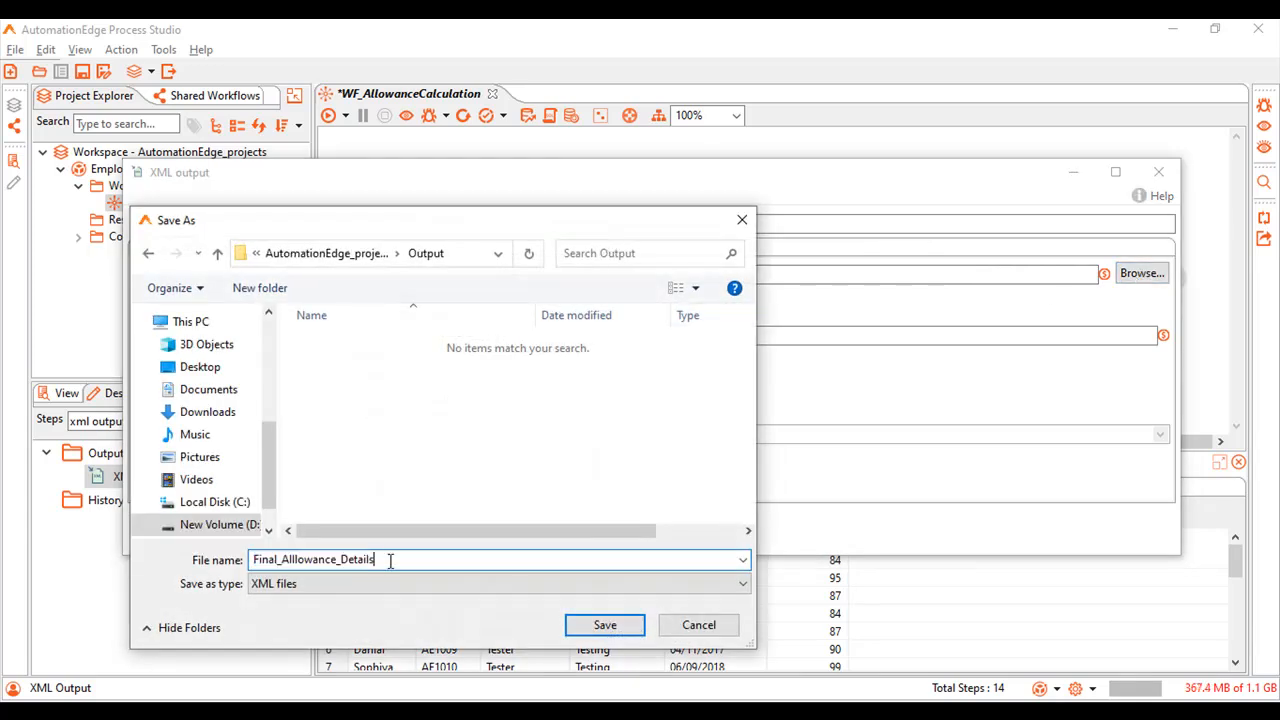
pyautogui.moveTo(391, 561); pyautogui.dragTo(254, 562)
pyautogui.click(386, 558)
pyautogui.click(575, 626)
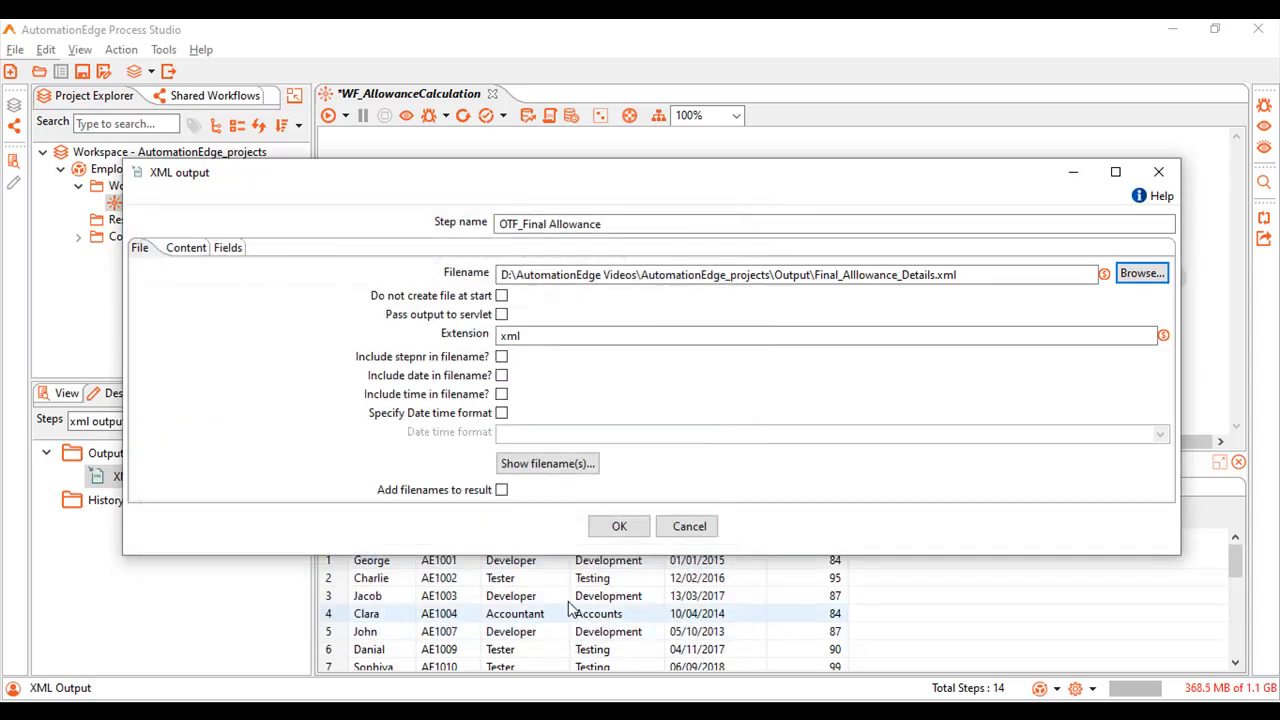
# Remove the .xml extension from the output filename and enable adding filenames to the result.
pyautogui.click(1023, 265)
pyautogui.press('BackSpace')
pyautogui.press('BackSpace')
pyautogui.press('BackSpace')
pyautogui.press('BackSpace')
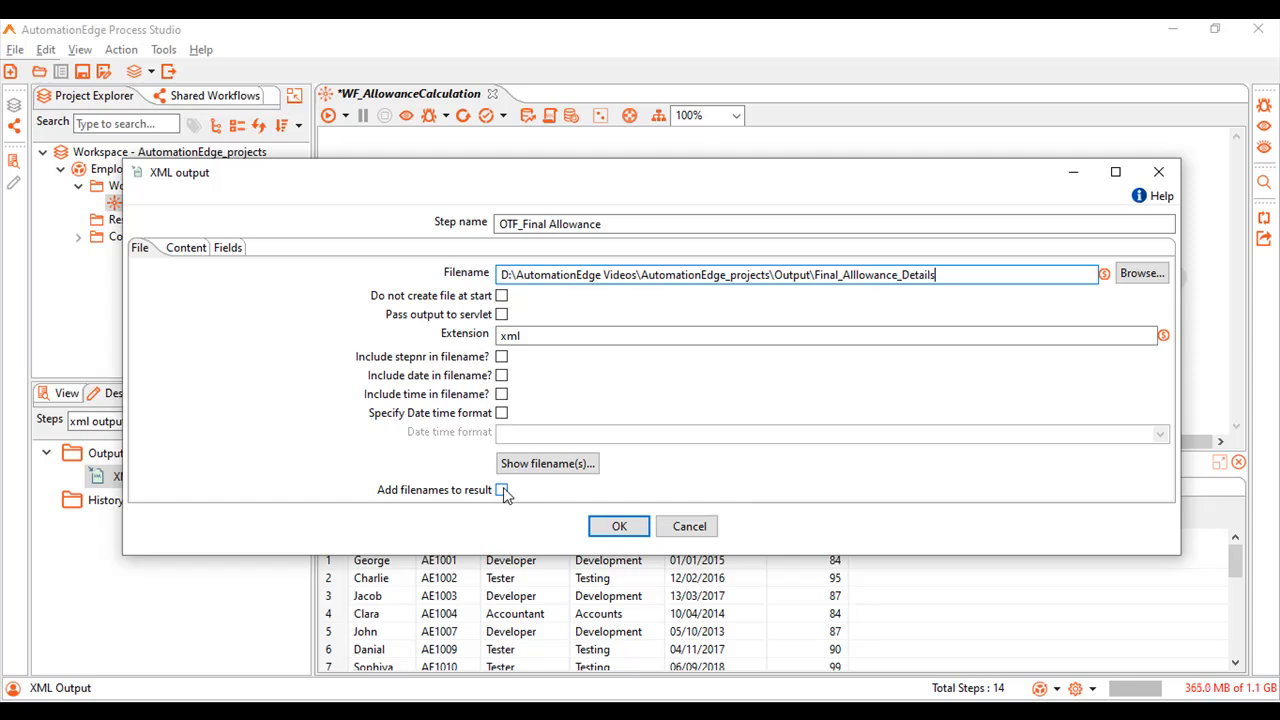
pyautogui.click(501, 490)
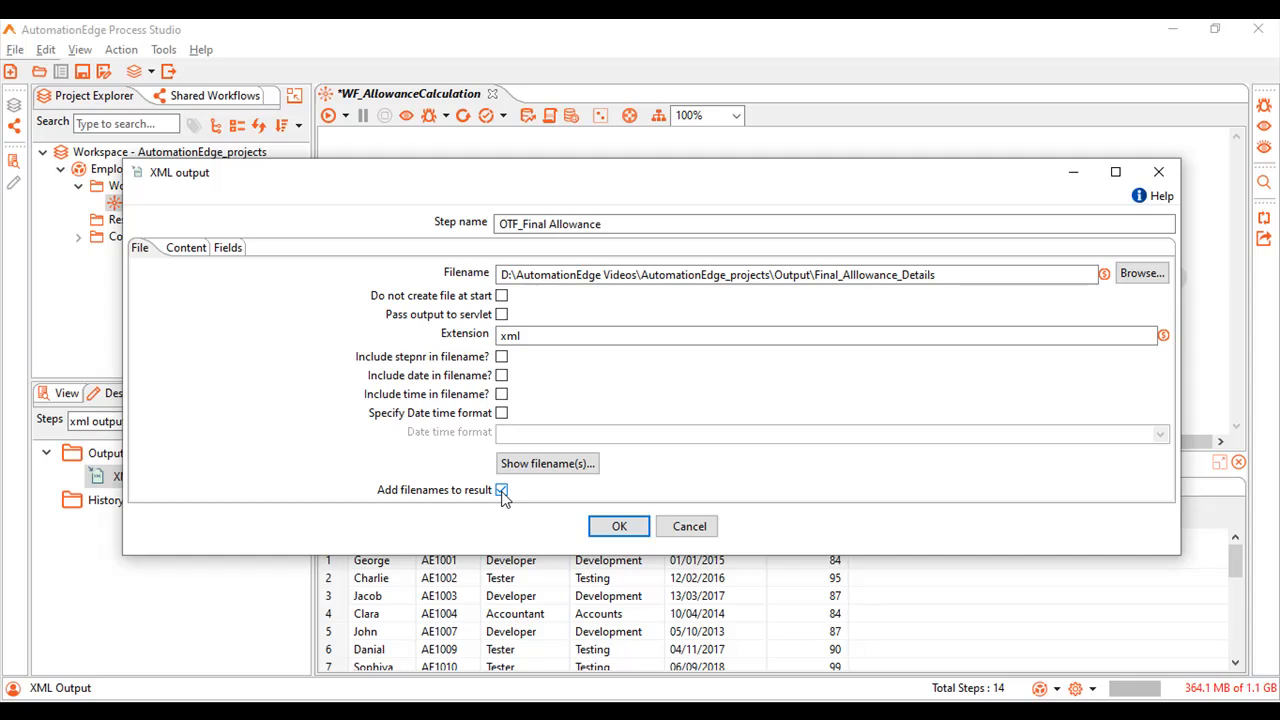
# Set the parent XML element to Employees and the row XML element to Employee.
pyautogui.click(186, 255)
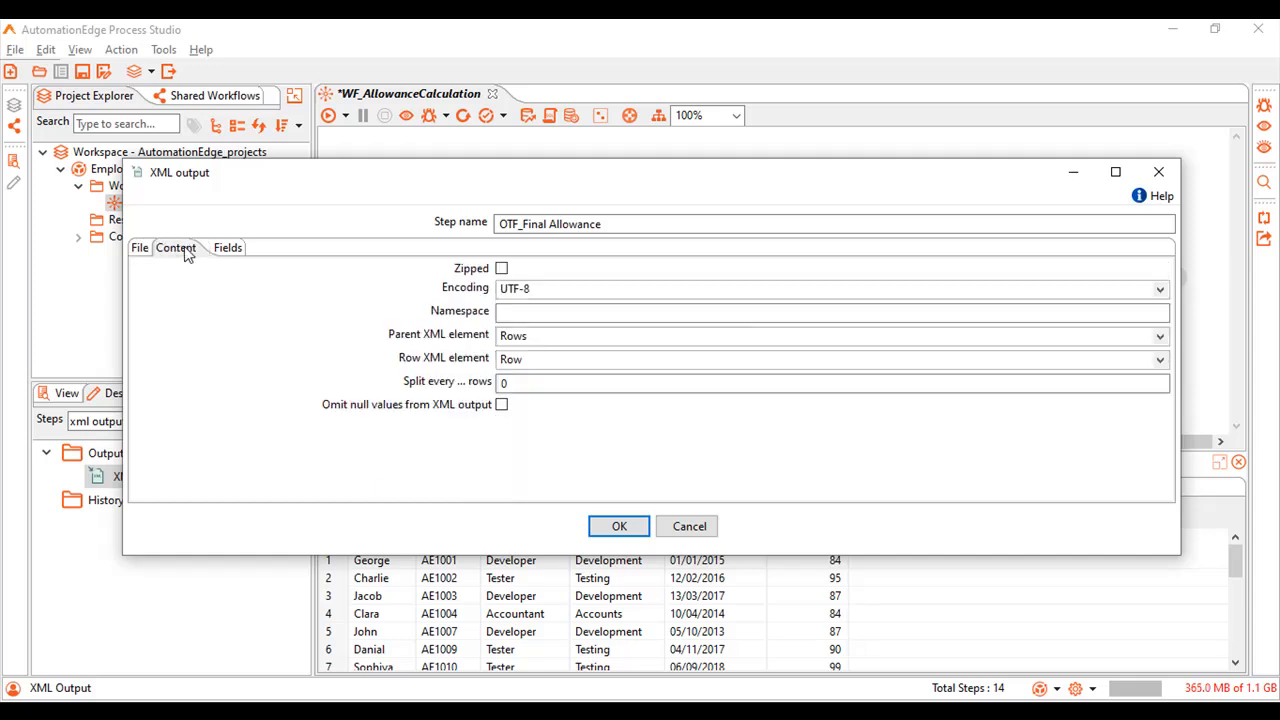
pyautogui.doubleClick(532, 337)
pyautogui.write('Employee')
pyautogui.write('s')
pyautogui.doubleClick(510, 361)
pyautogui.moveTo(526, 361); pyautogui.dragTo(482, 364)
pyautogui.write('Employee')
# Get the output fields for the XML file and accept the XML output configuration.
pyautogui.click(238, 253)
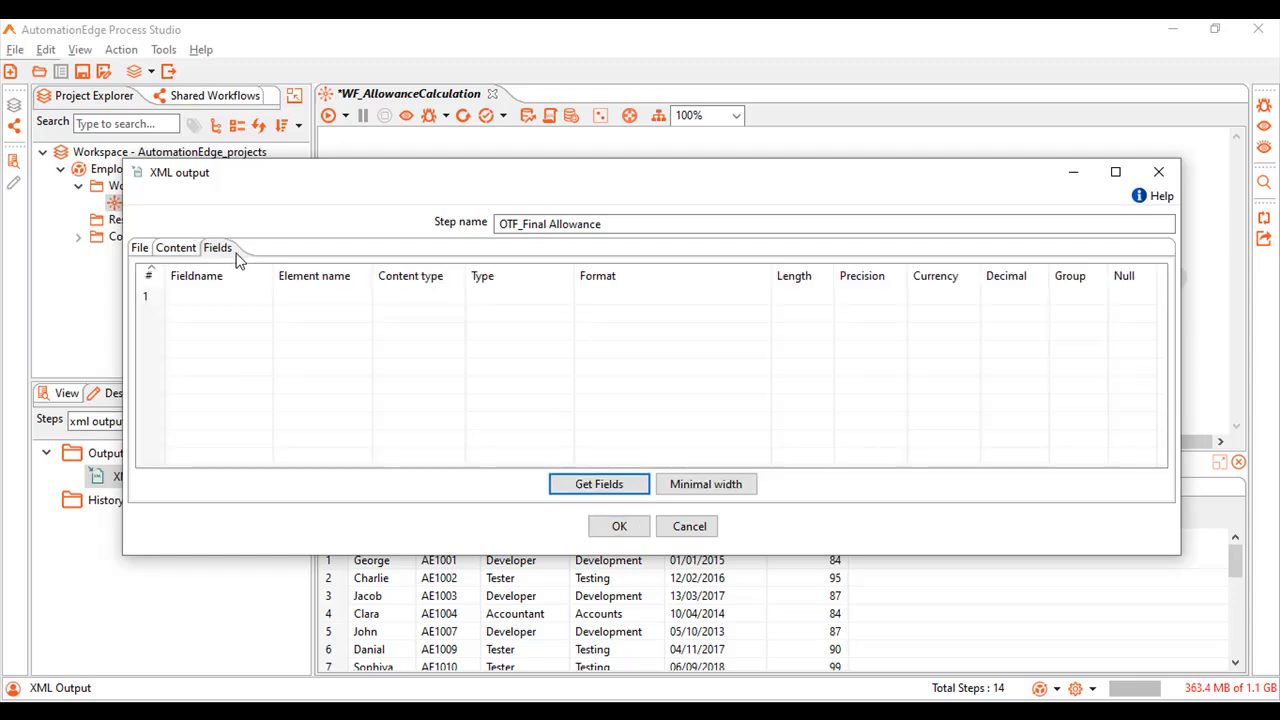
pyautogui.click(622, 484)
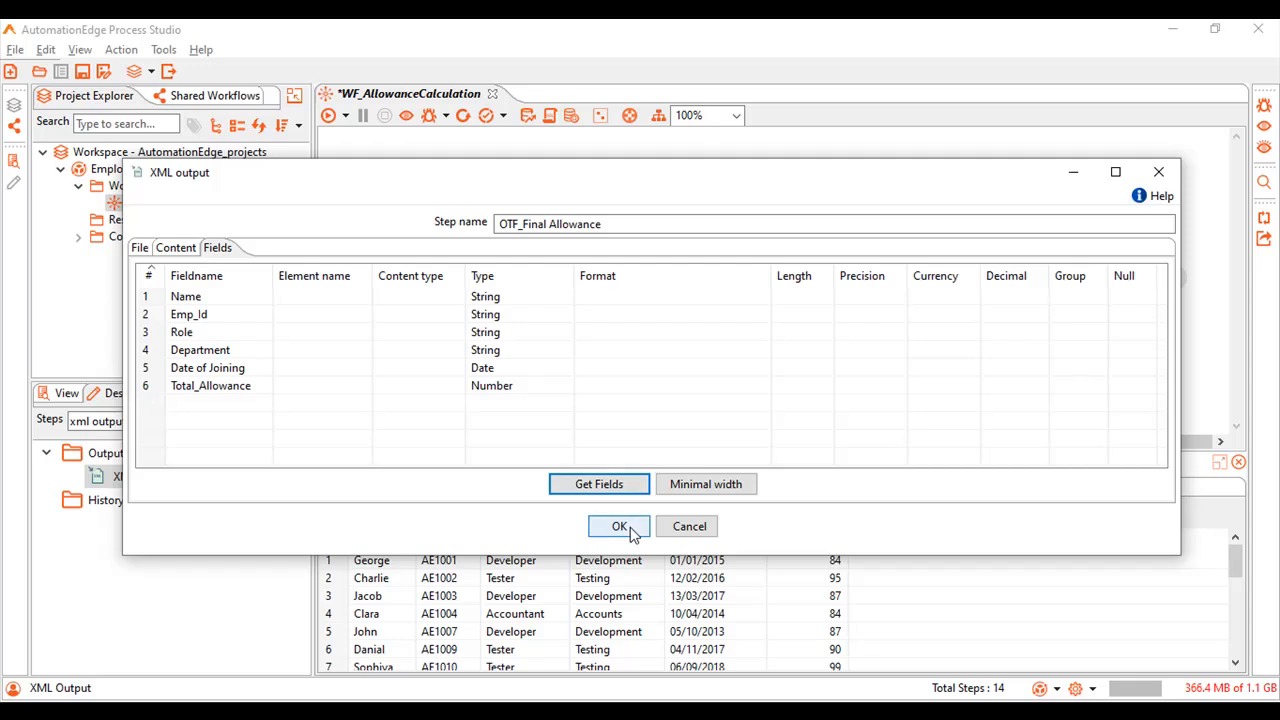
pyautogui.click(624, 526)
# Save and run the workflow, and preview the data of the OTF_Final Allowance step.
pyautogui.hotkey('ctrl', 's')
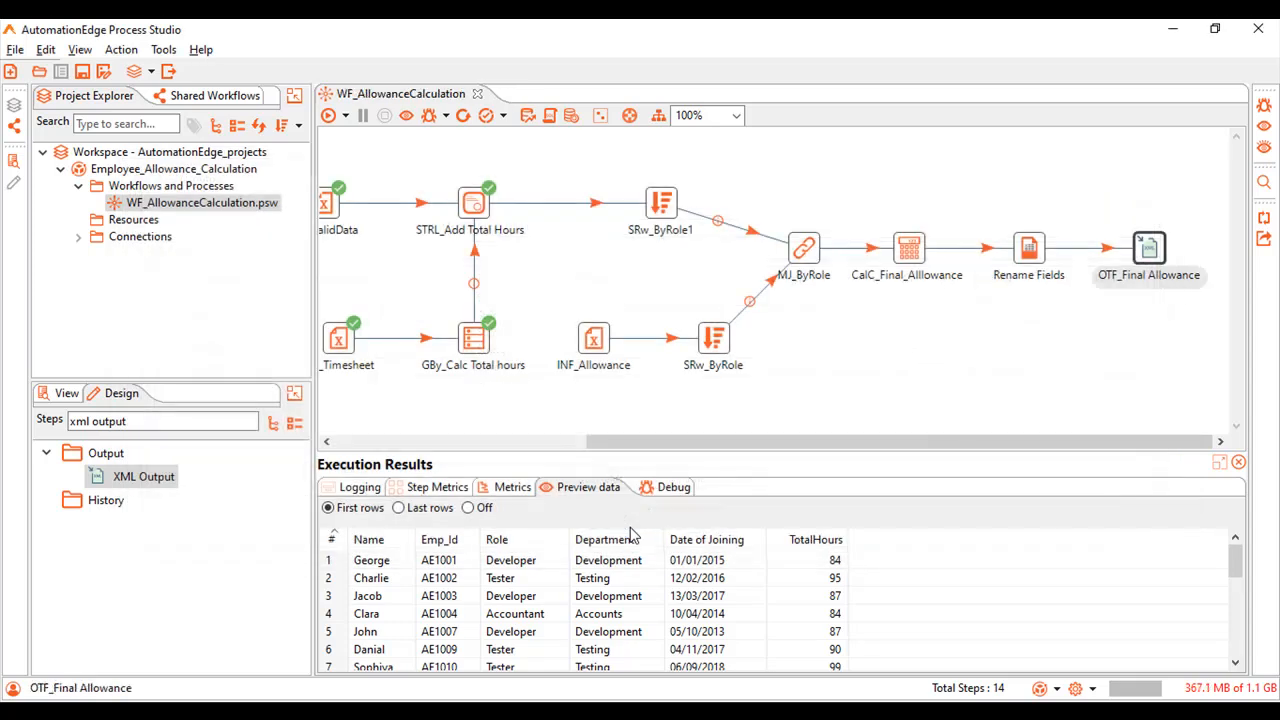
pyautogui.click(328, 115)
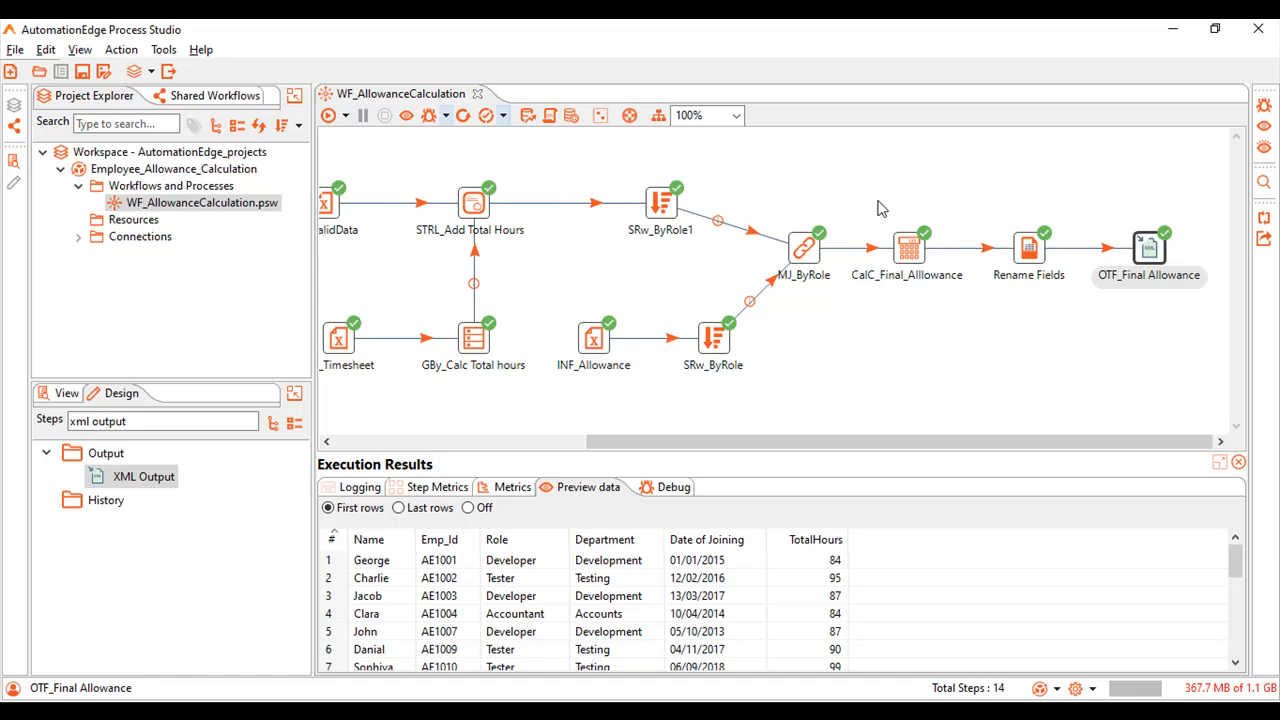
pyautogui.click(1152, 255)
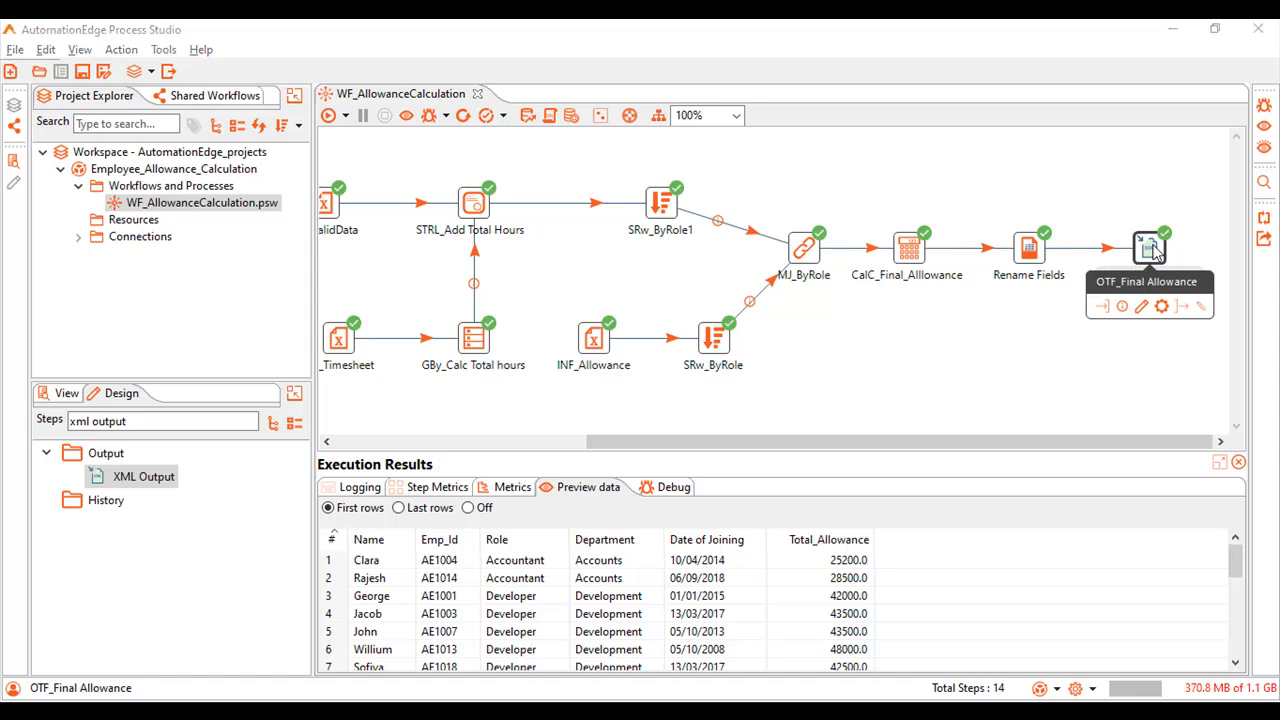
# Switch to the Output folder in File Explorer and open Final_Alllowance_Details with WordPad.
pyautogui.hotkey('alt', 'Tab')
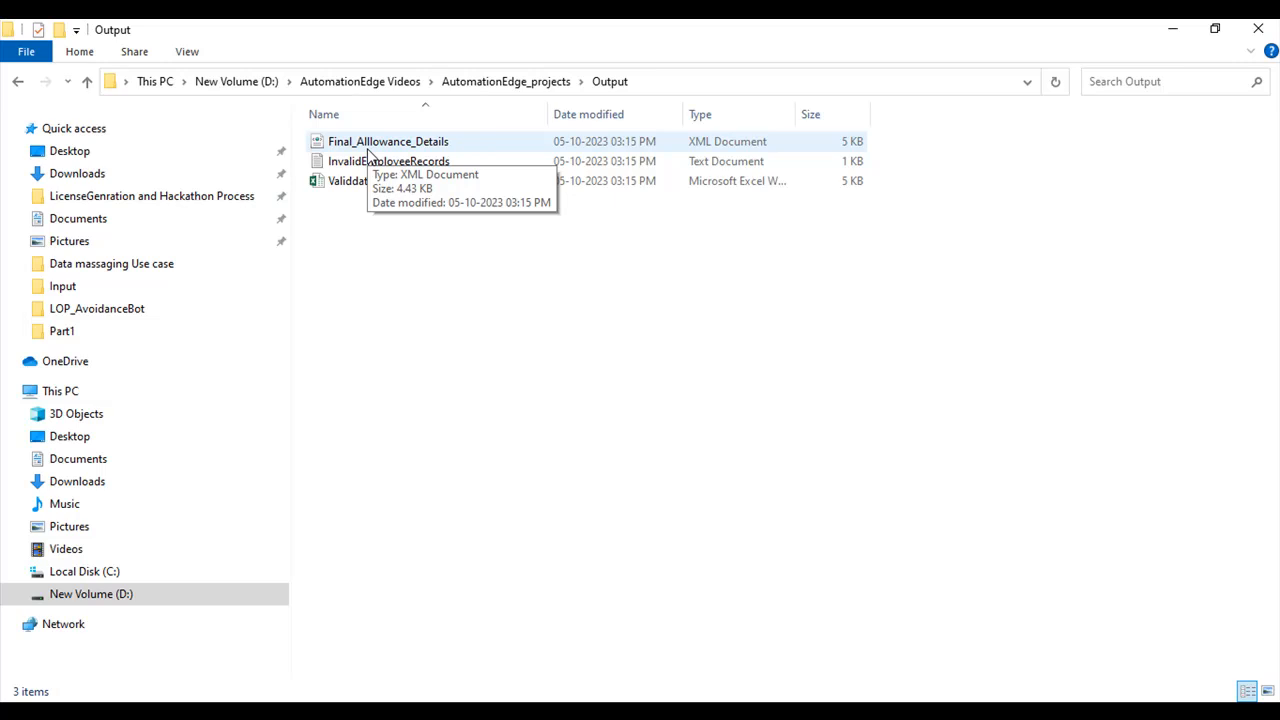
pyautogui.rightClick(411, 151)
pyautogui.moveTo(520, 305)
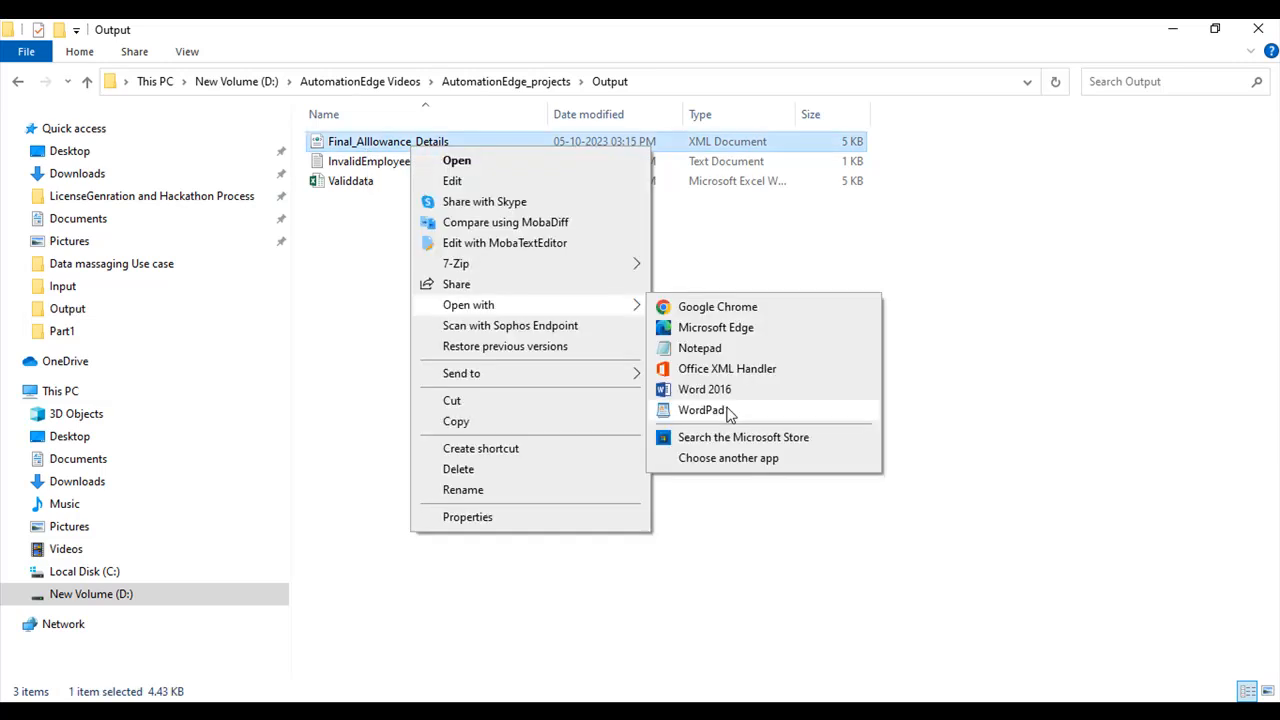
pyautogui.click(703, 410)
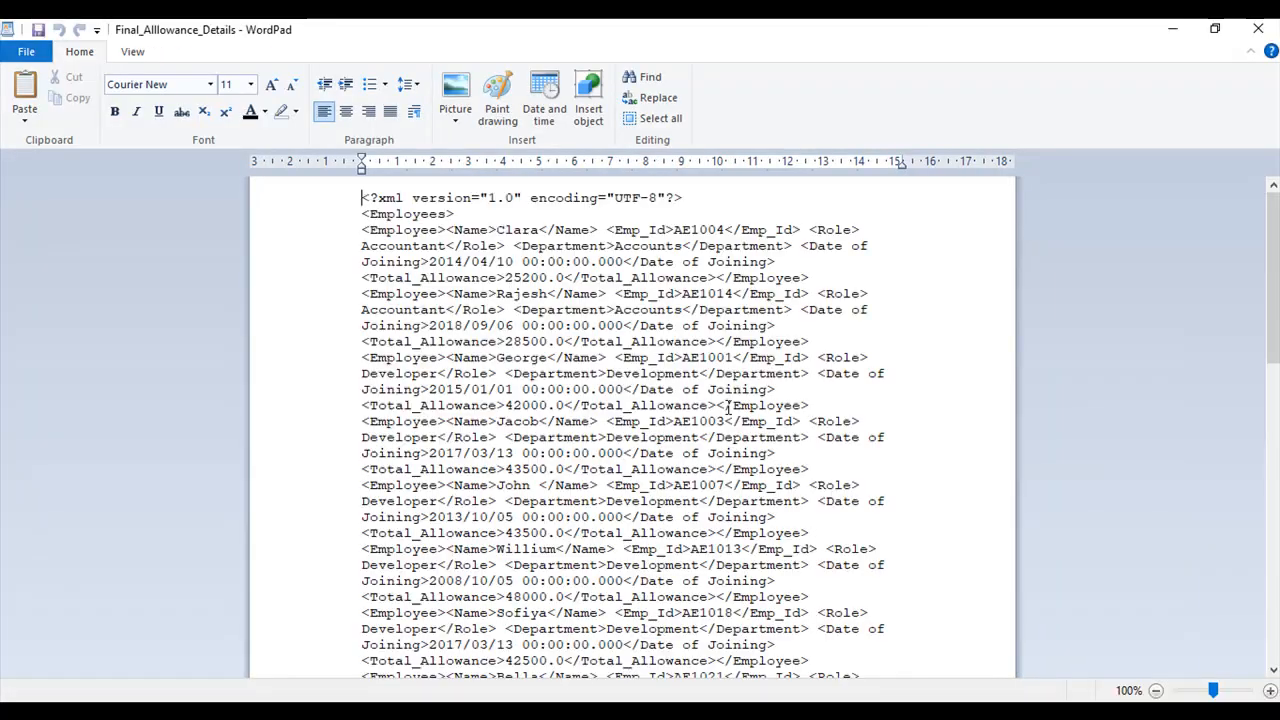
# Examine the Employees parent element and the first Employee record in the XML, and return to Process Studio.
pyautogui.moveTo(362, 214); pyautogui.dragTo(456, 214)
pyautogui.click(363, 229)
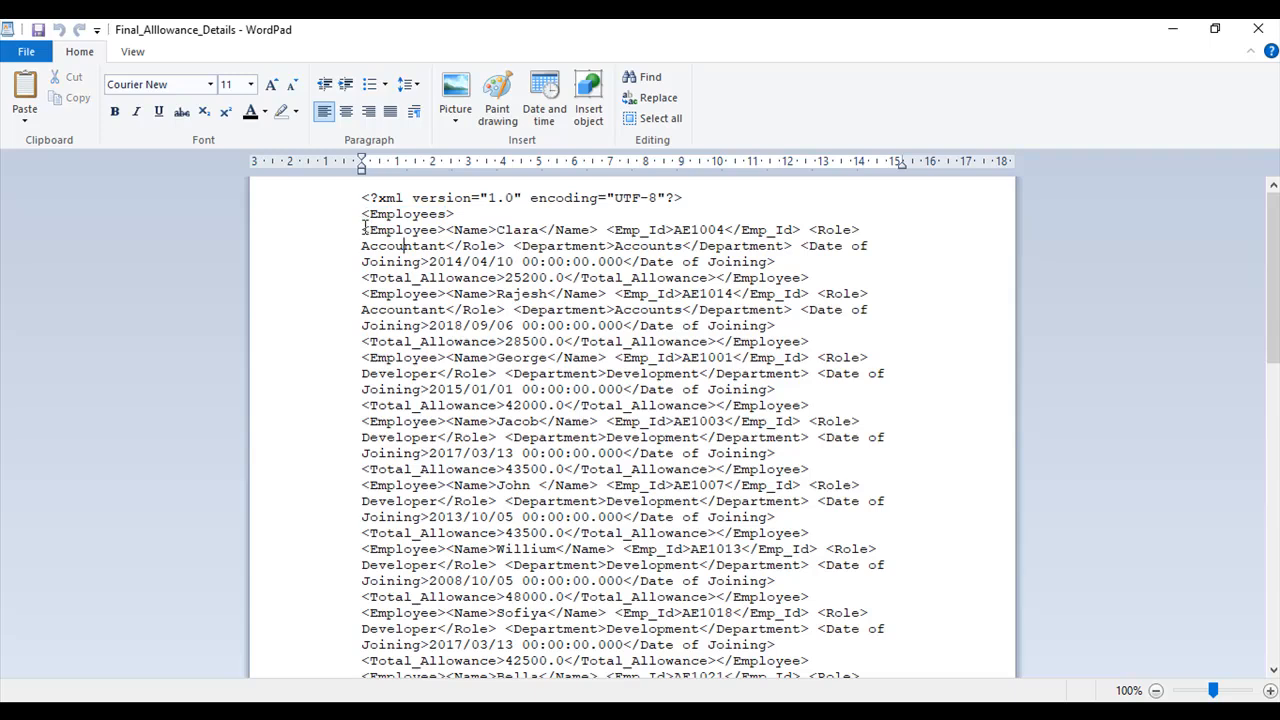
pyautogui.moveTo(364, 229); pyautogui.dragTo(810, 280)
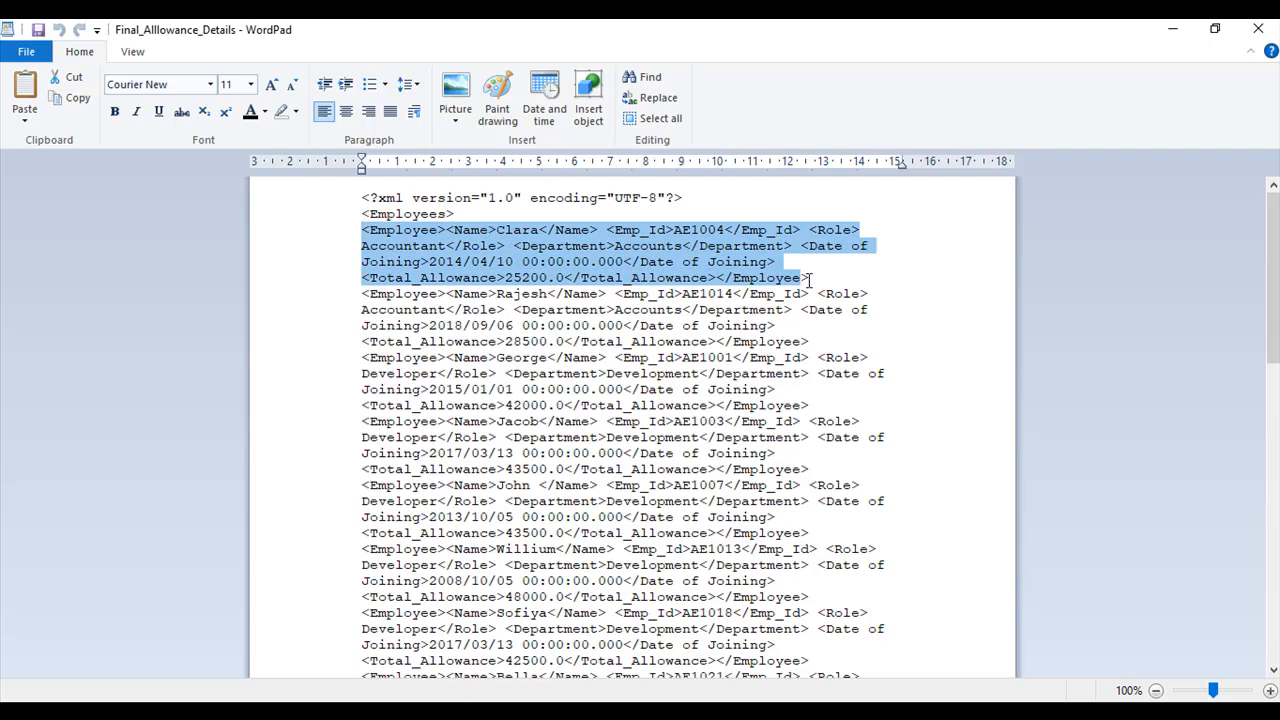
pyautogui.hotkey('alt', 'Tab')
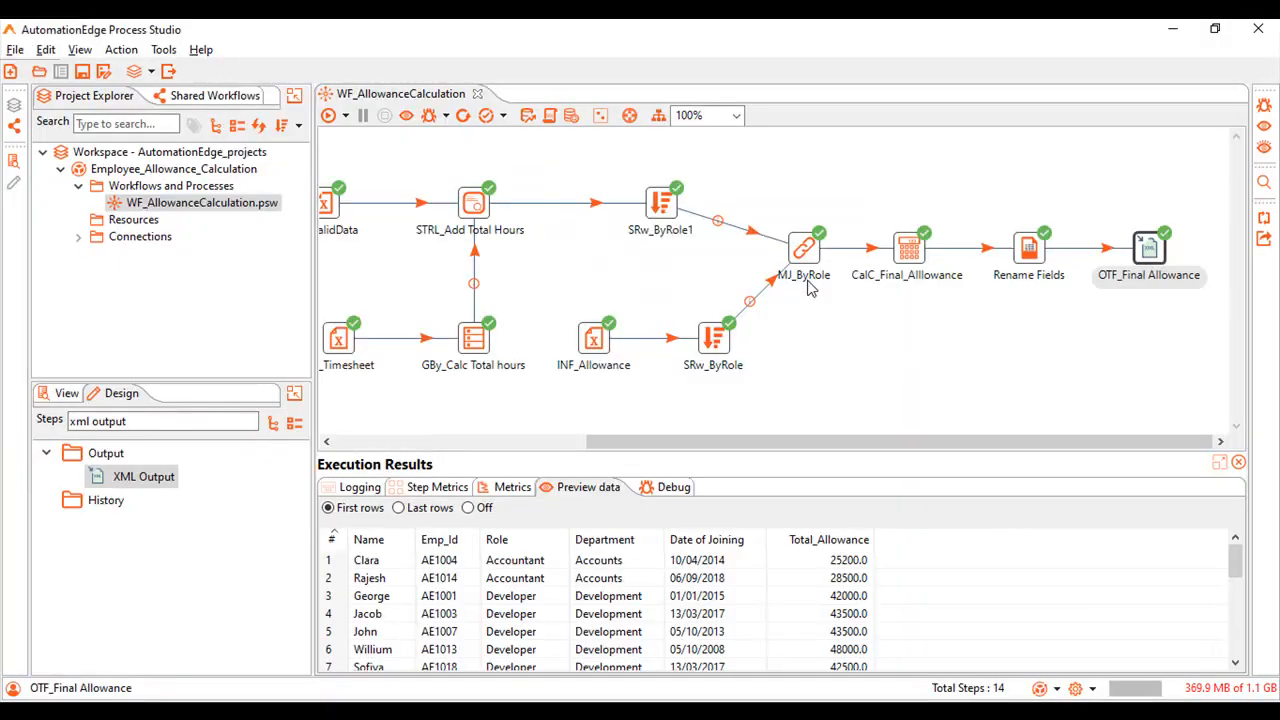